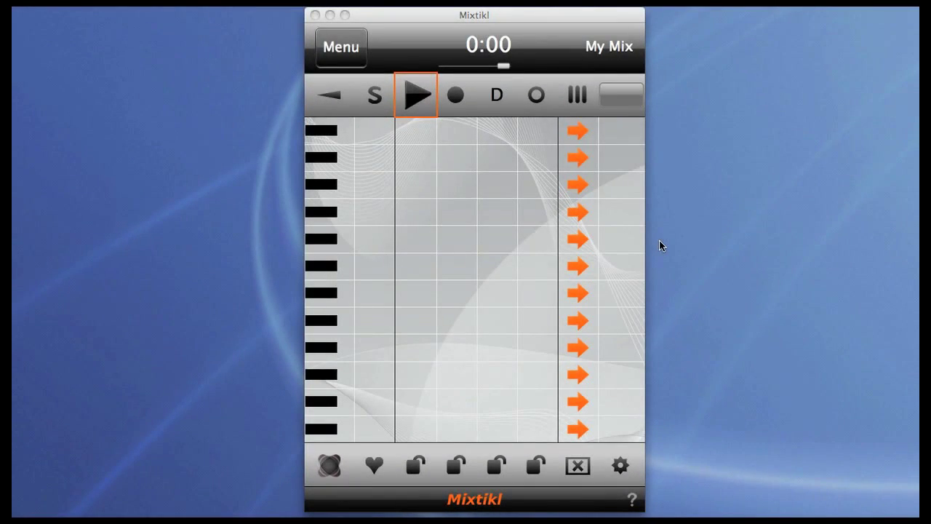
Start a new empty mix from the main menu
click(348, 63)
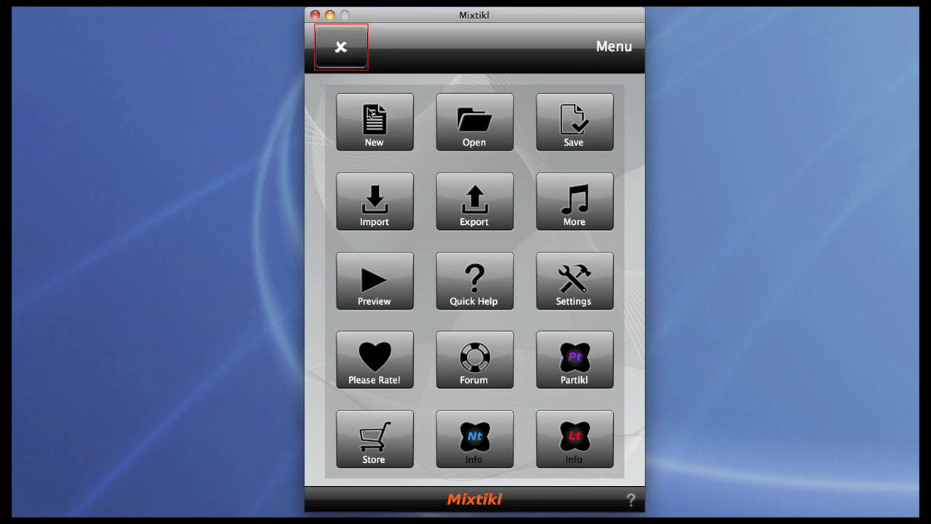
click(376, 129)
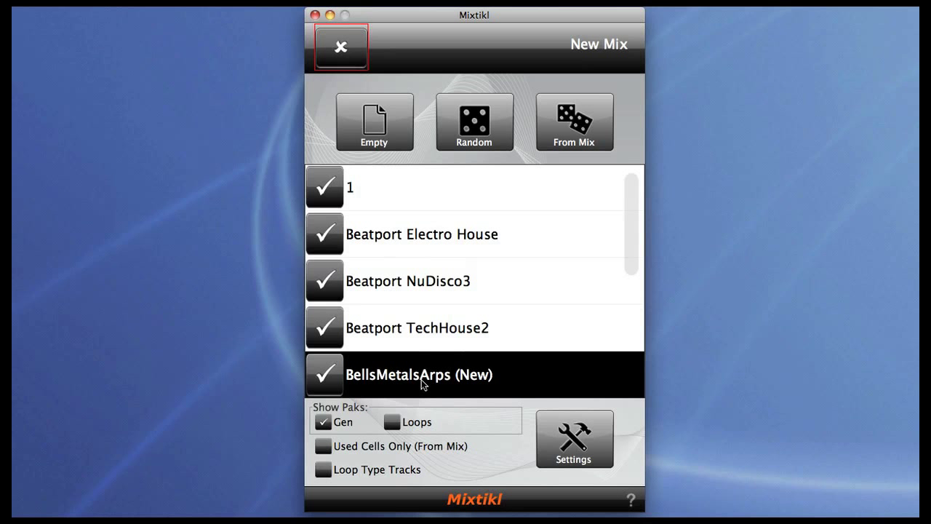
click(375, 140)
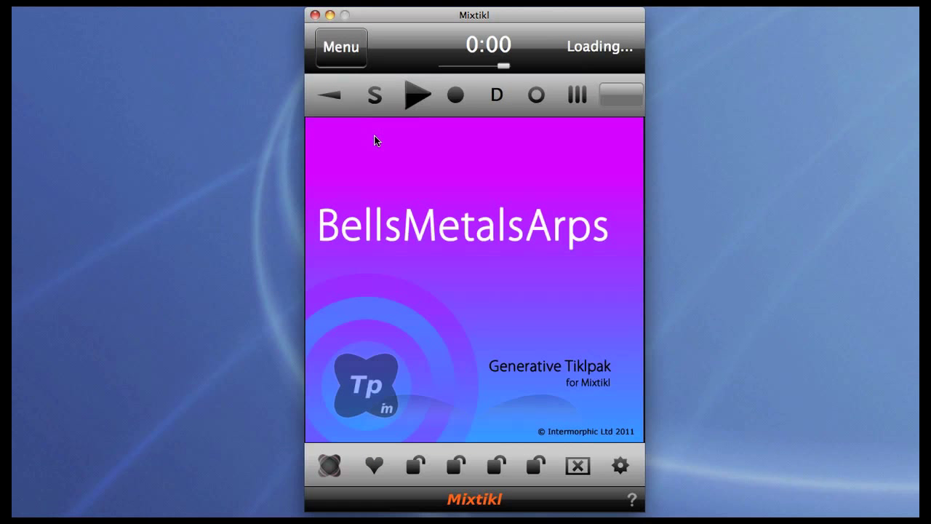
Browse the BellsMetalsArps pak's .partikl pattern list for a grid cell
click(374, 135)
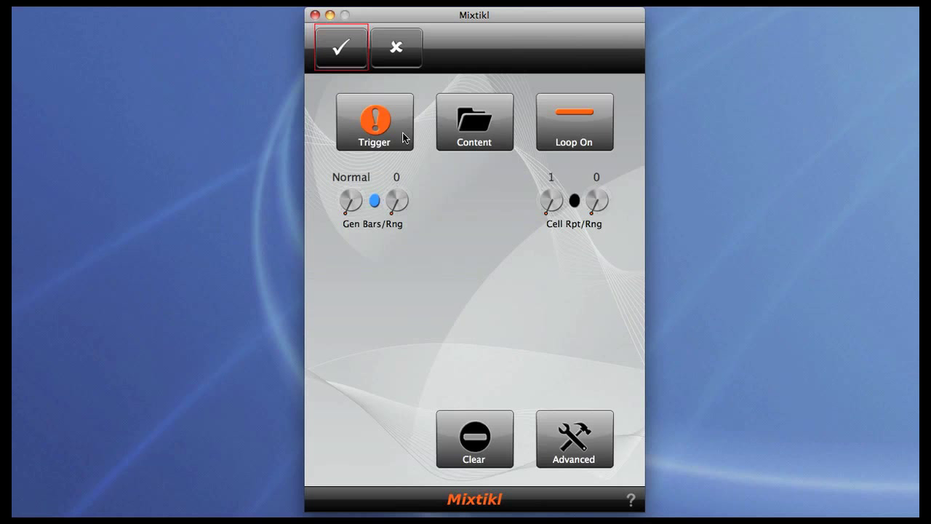
click(478, 131)
scroll(477, 134, down, 3)
scroll(478, 137, down, 5)
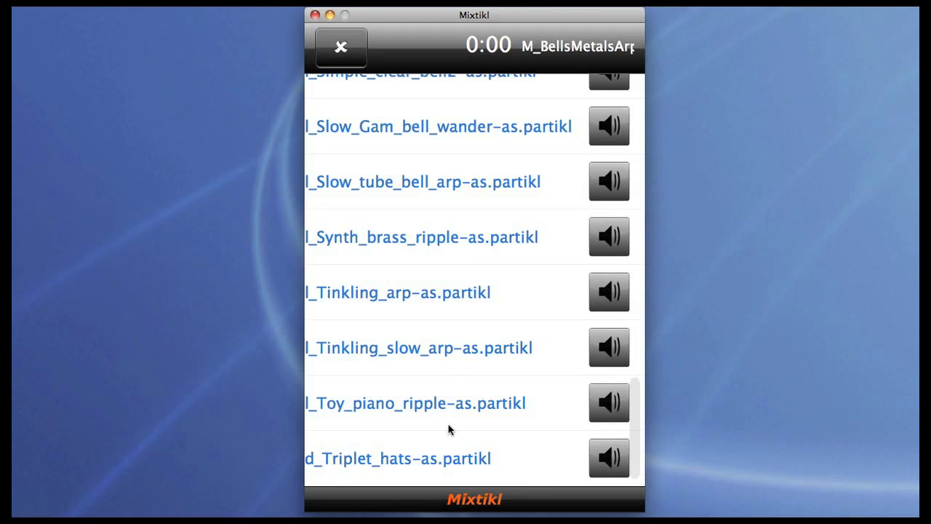
Load Triplet_hats into the cell, set the mix tempo to 105 and play it
click(459, 456)
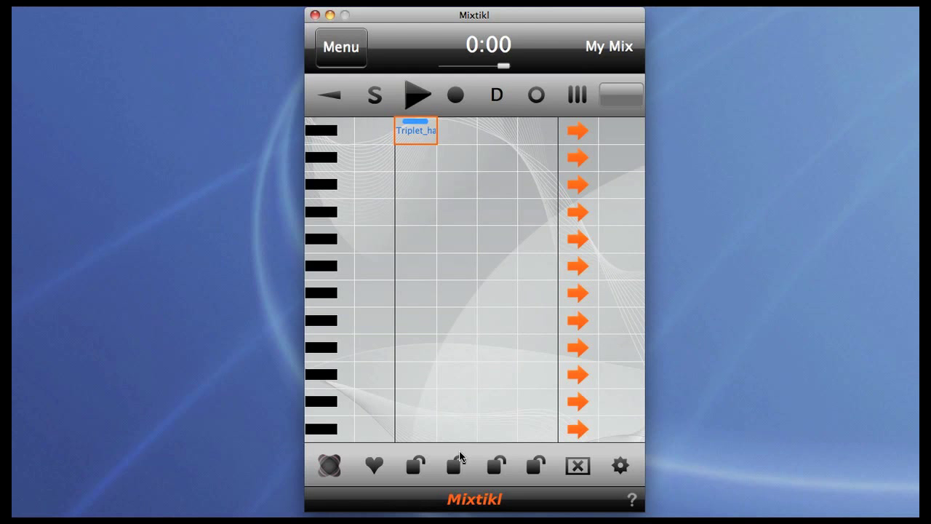
click(494, 93)
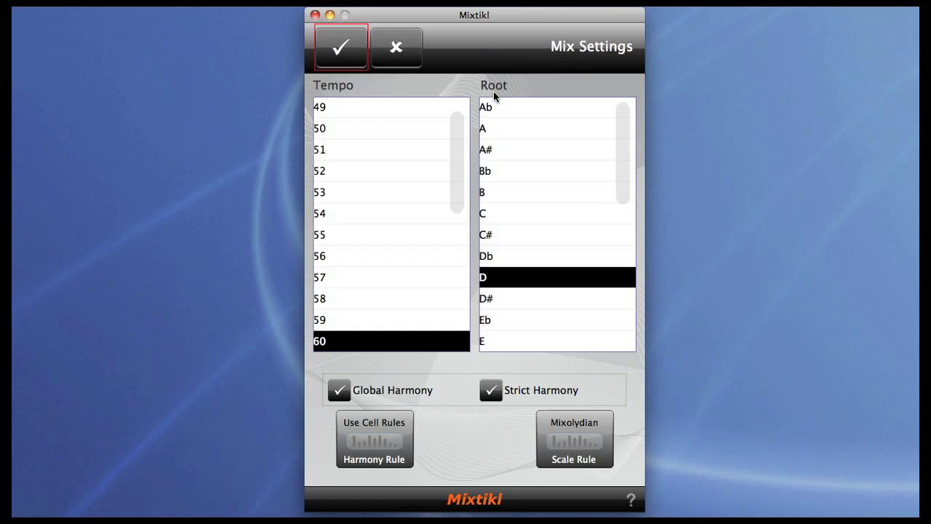
scroll(378, 175, down, 10)
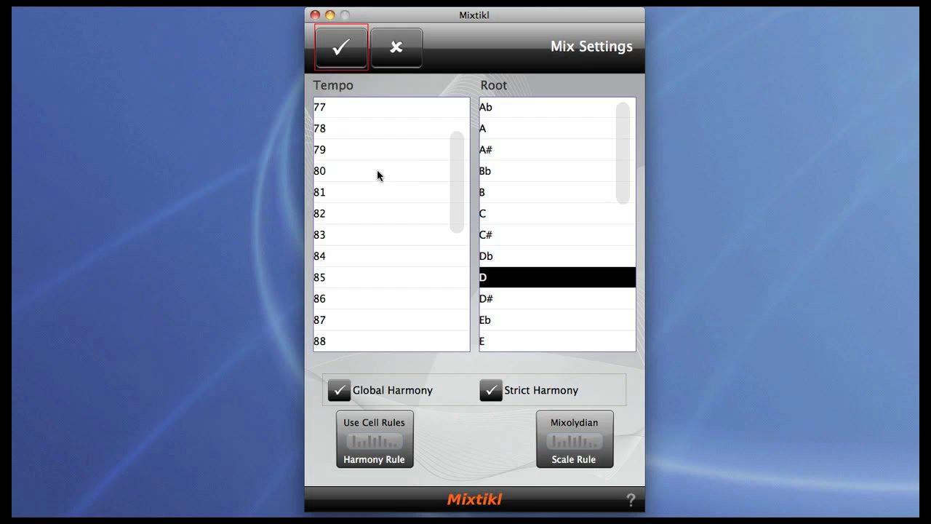
scroll(378, 174, down, 8)
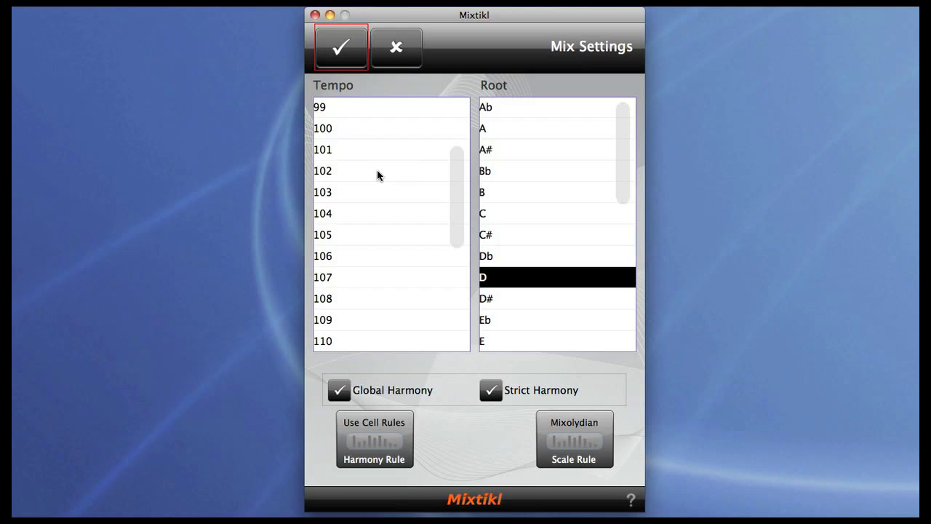
click(353, 239)
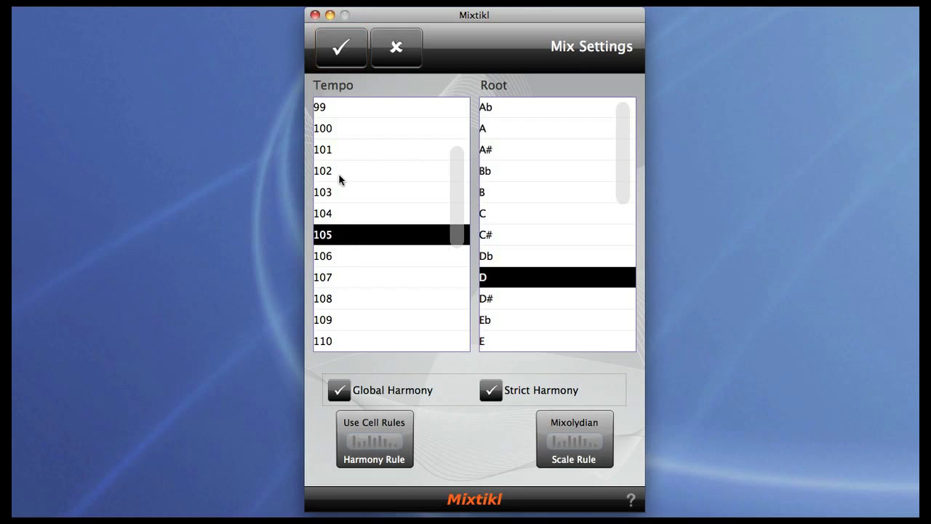
click(343, 52)
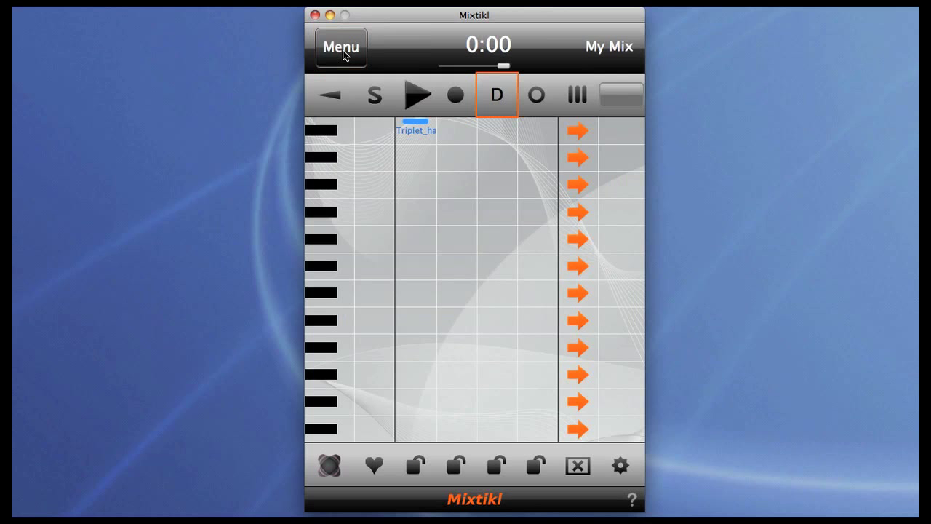
click(414, 128)
click(413, 102)
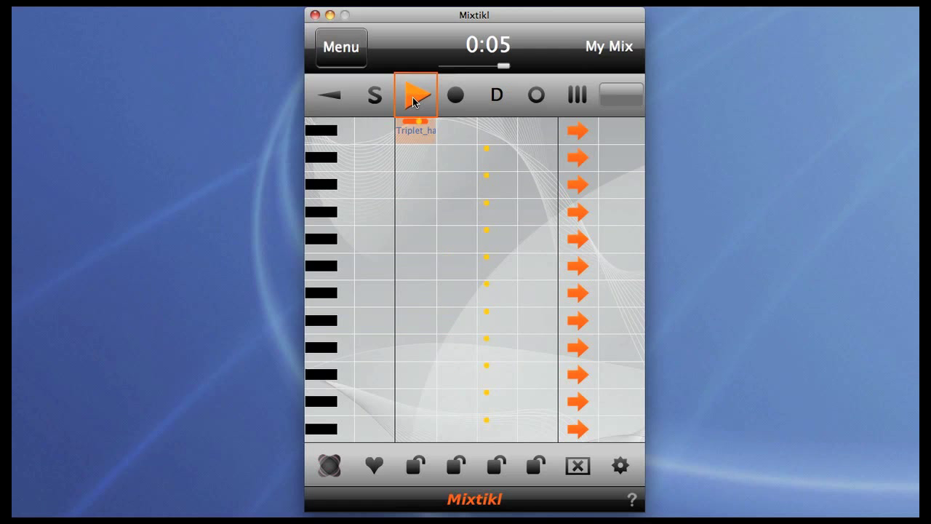
Open Triplet_hats's synth network and insert a Filter stage after 2-Equalise
click(417, 137)
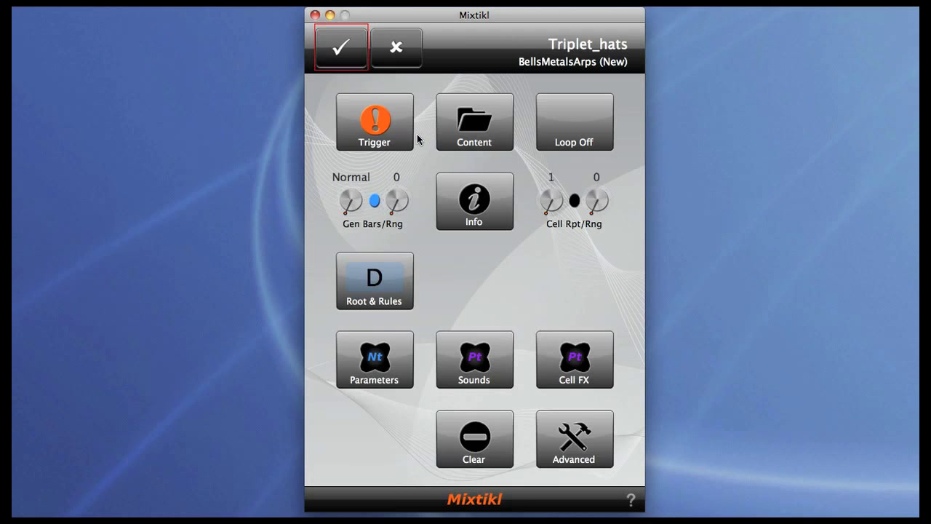
click(476, 357)
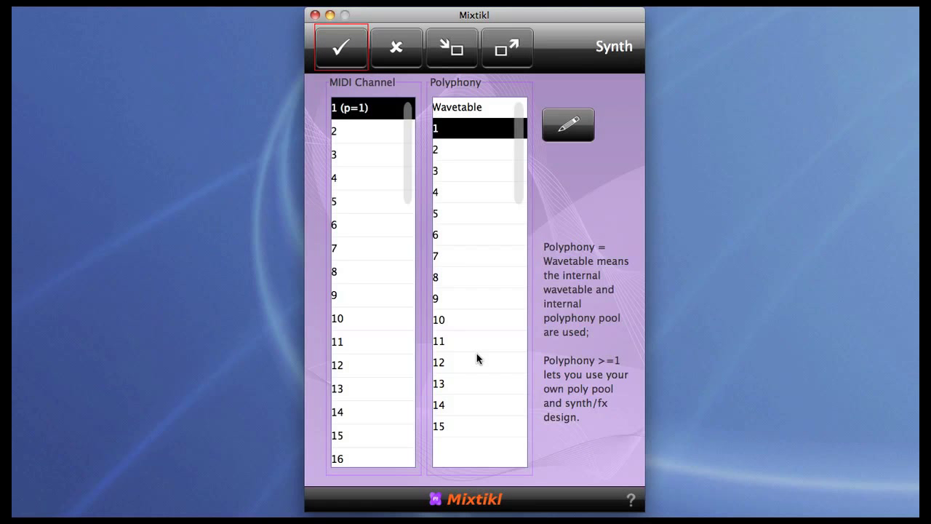
click(560, 137)
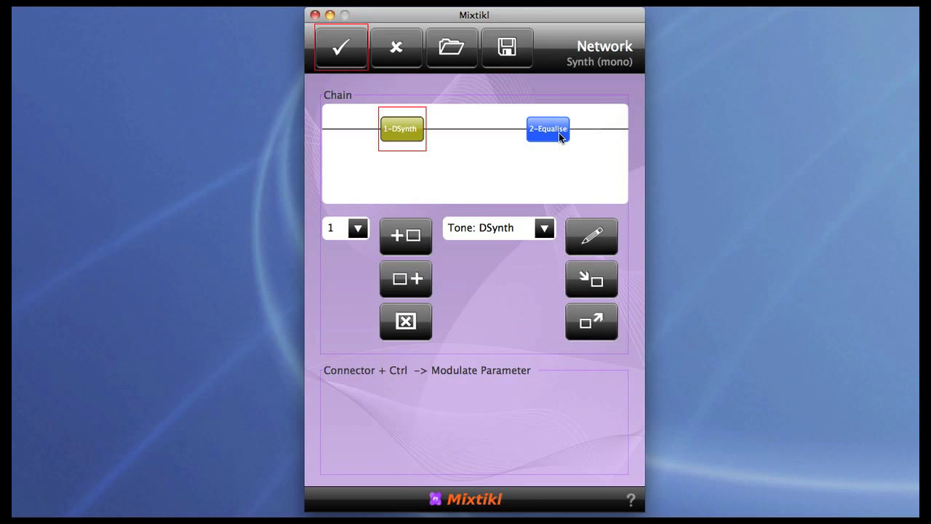
click(558, 132)
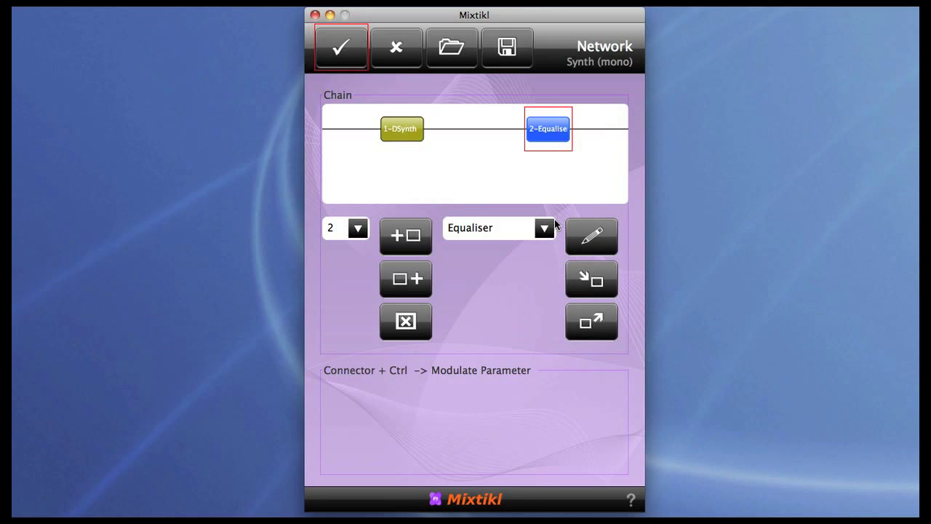
click(542, 227)
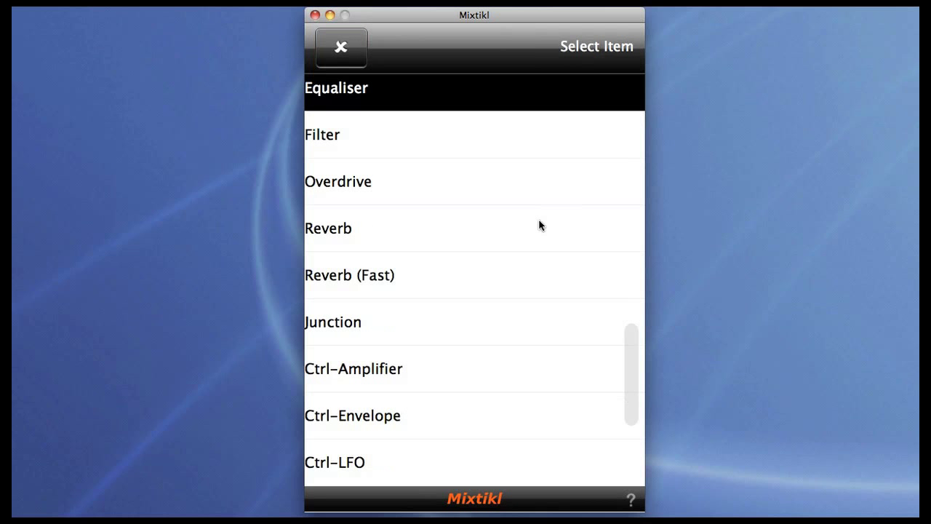
click(400, 149)
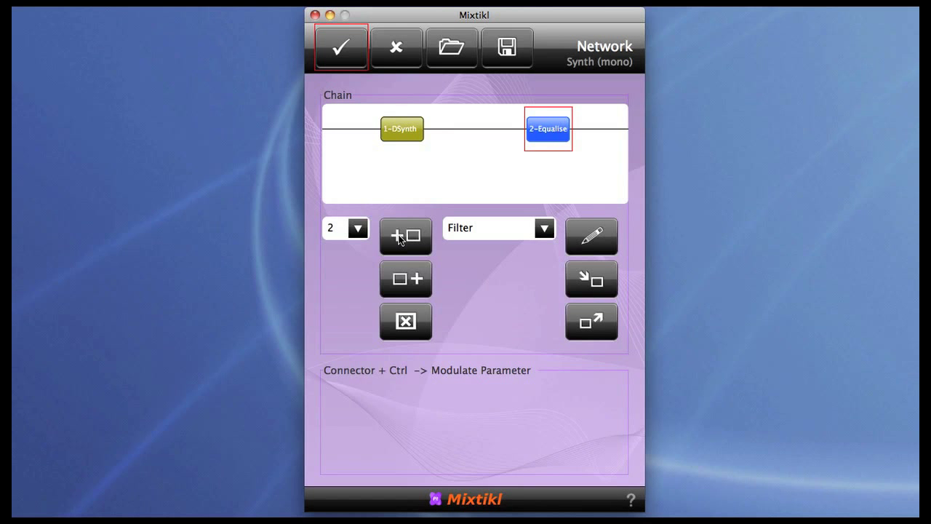
click(398, 276)
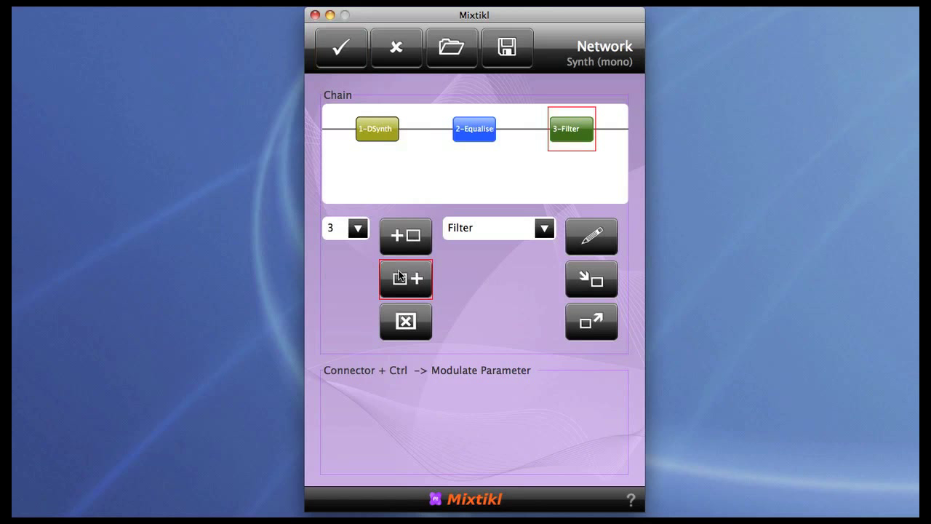
Set 3-Filter to Band with sweep off, Dry 0.060, Q 1.000, Quality 2, Cut 643 Hz
double_click(558, 134)
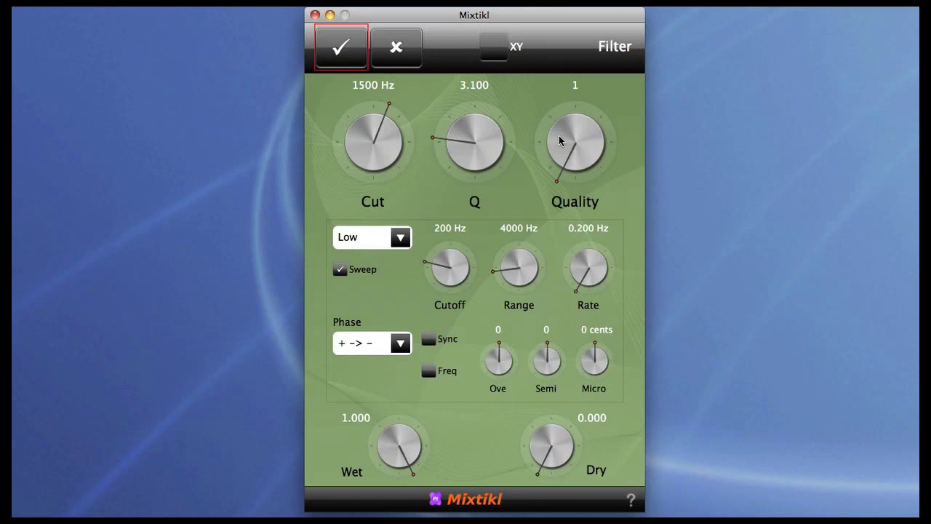
click(340, 270)
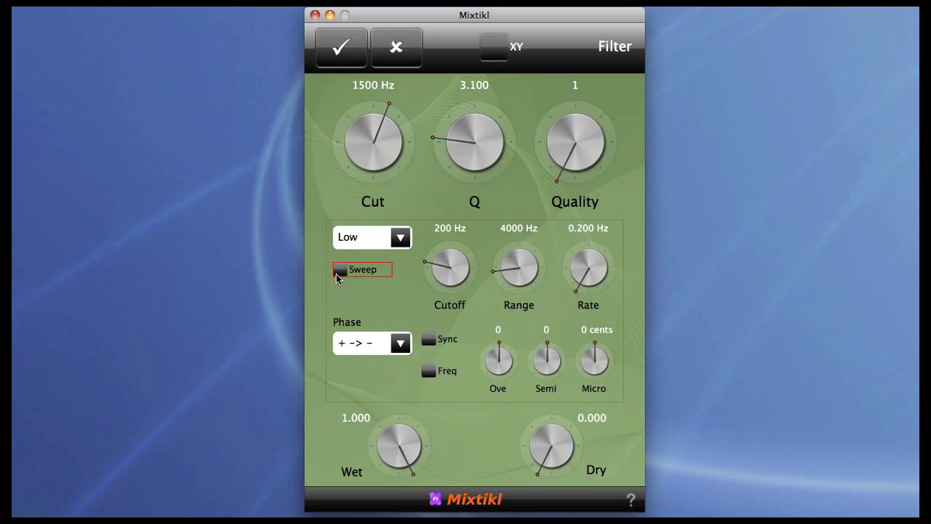
click(560, 451)
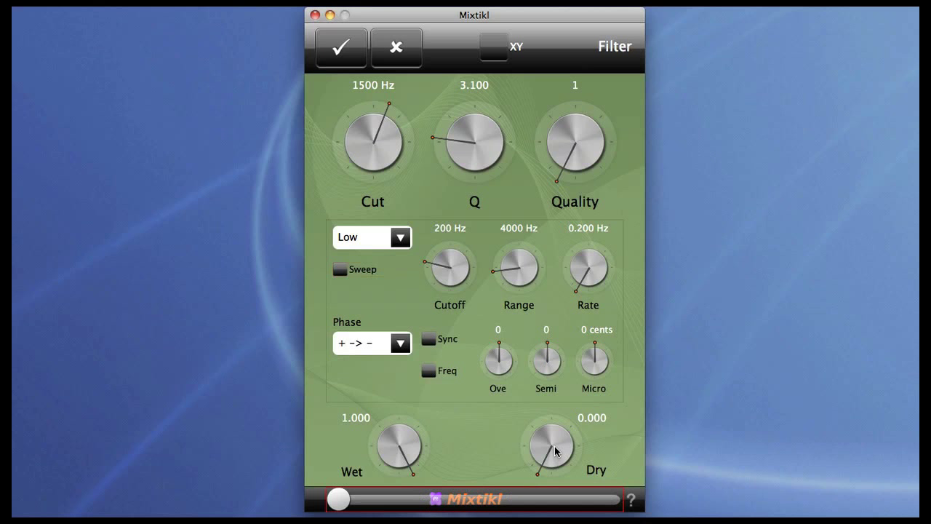
drag(560, 450, 576, 451)
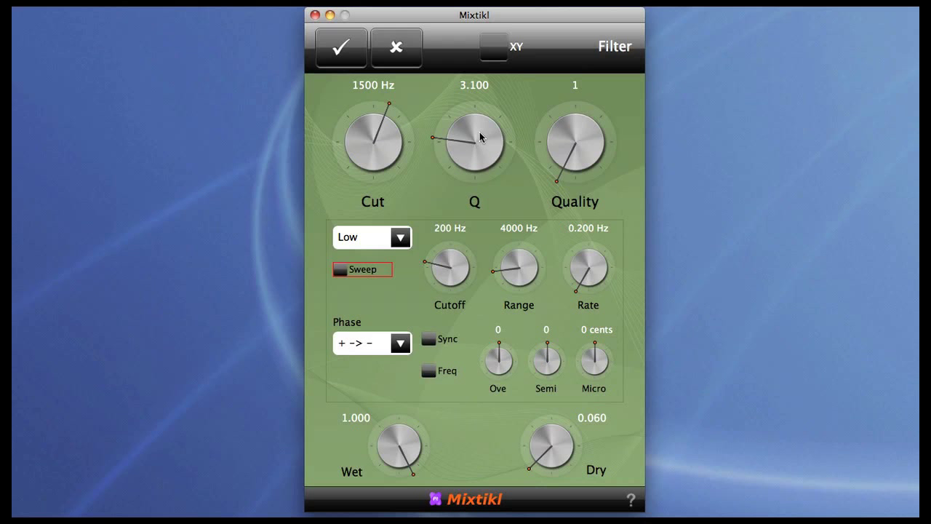
drag(480, 137, 377, 137)
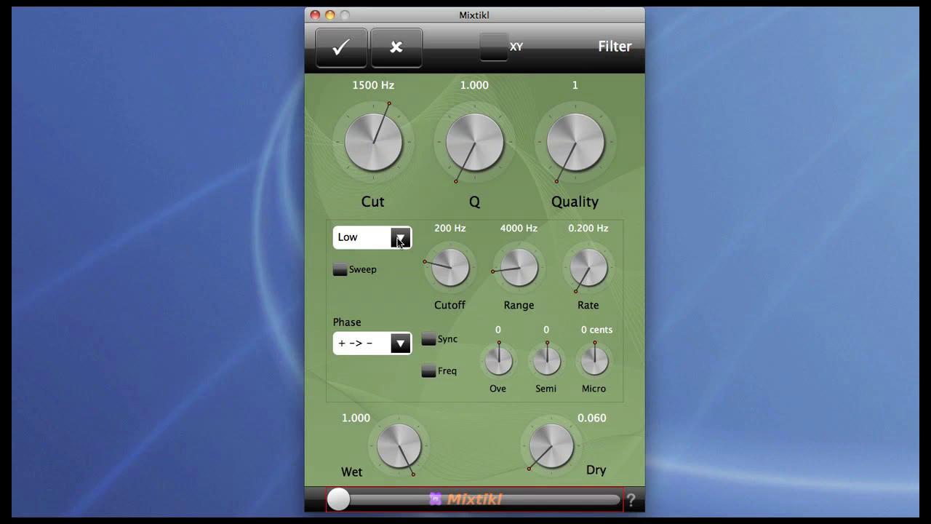
click(399, 238)
click(381, 145)
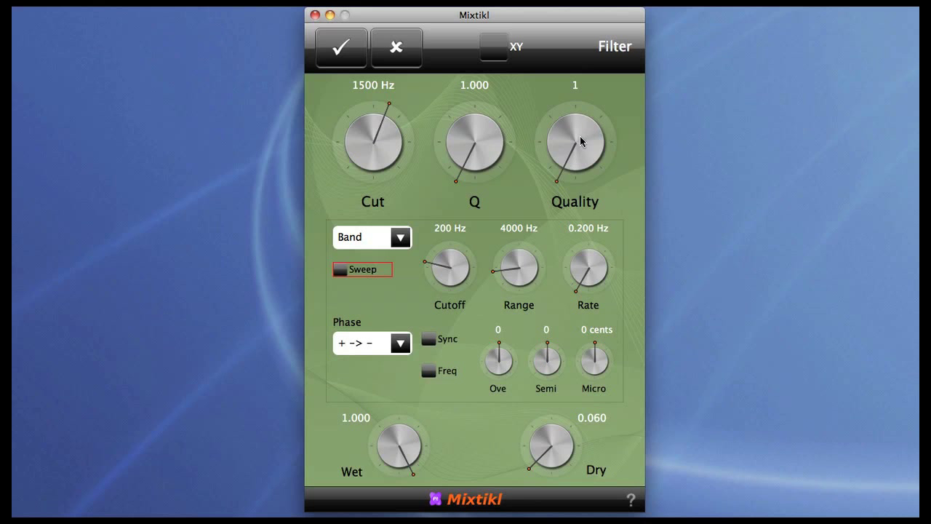
drag(581, 141, 724, 141)
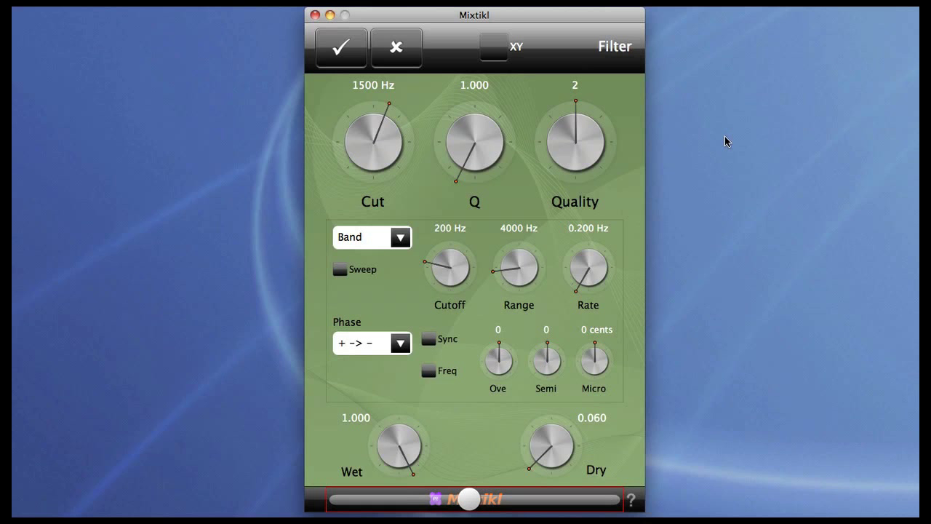
drag(372, 154, 327, 159)
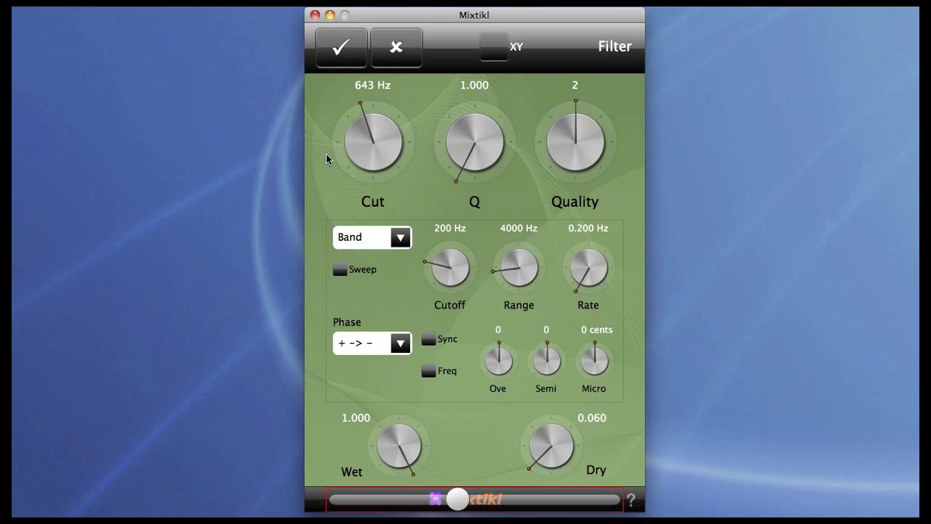
Append a 4-Amplifier stage after the Filter and set its Gain to 4.02
click(342, 48)
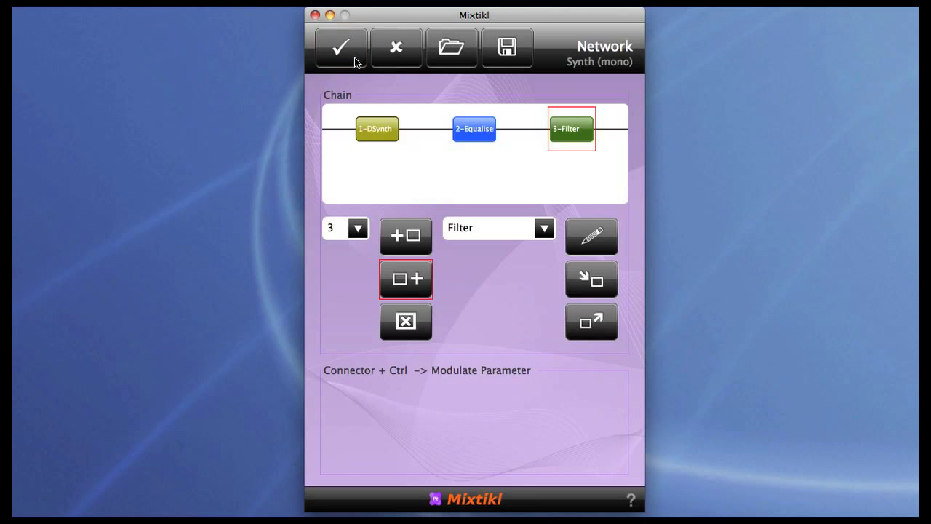
click(544, 229)
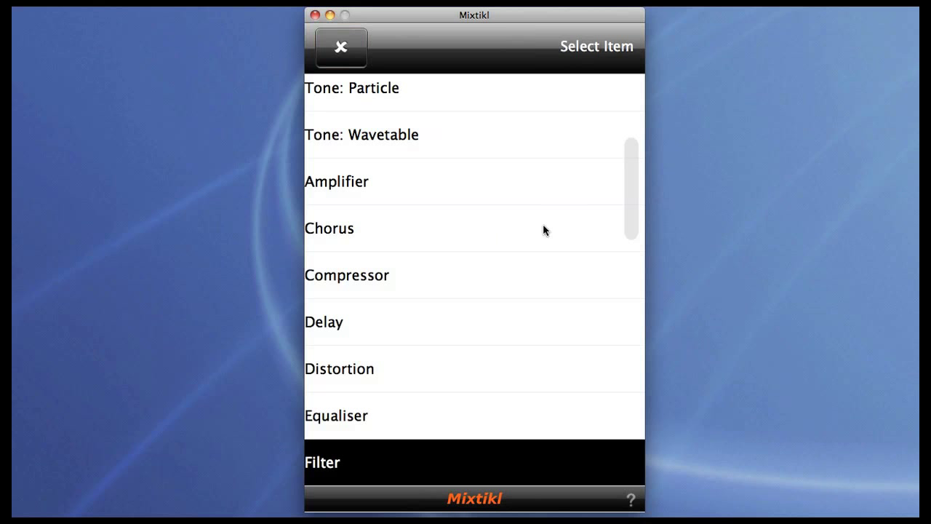
click(486, 181)
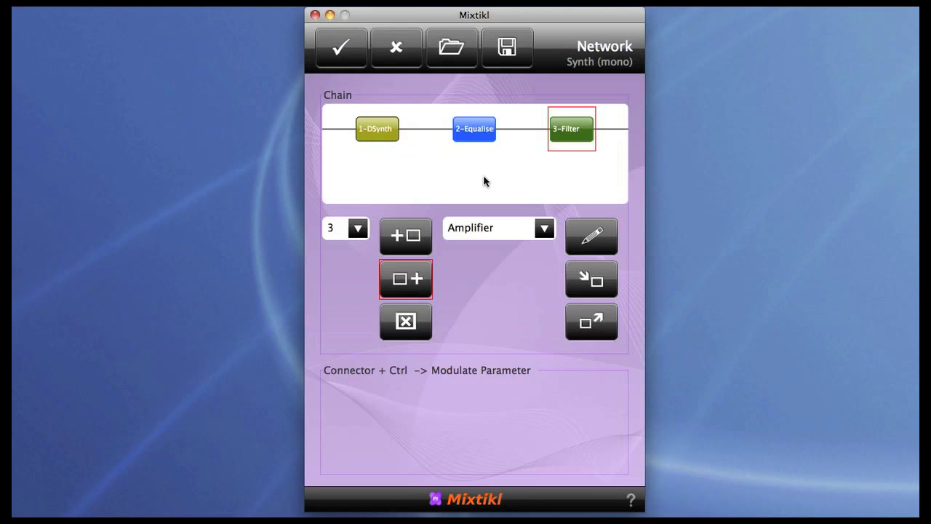
click(388, 283)
double_click(580, 138)
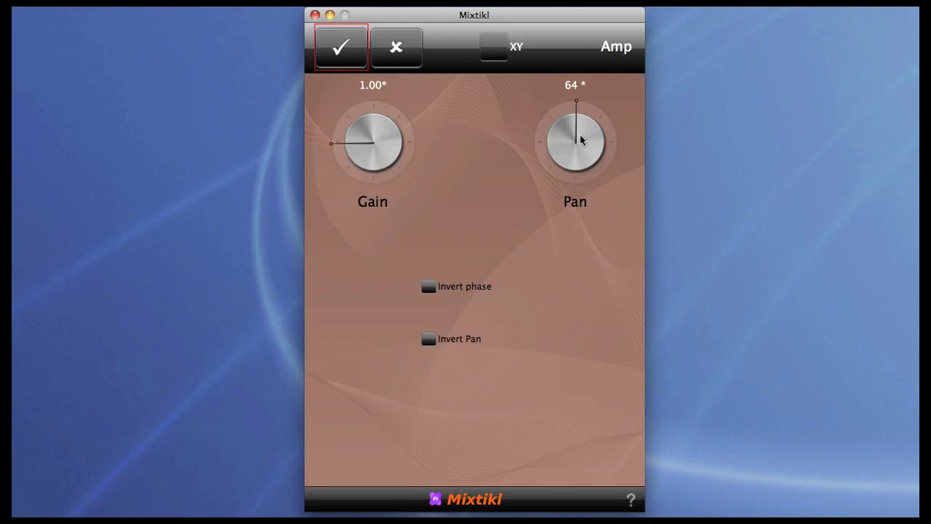
drag(386, 143, 556, 142)
click(338, 67)
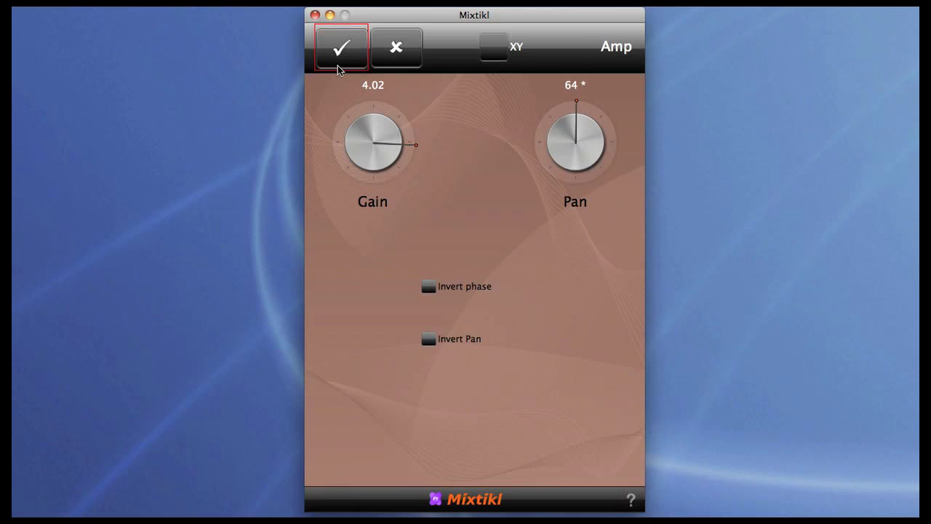
click(504, 132)
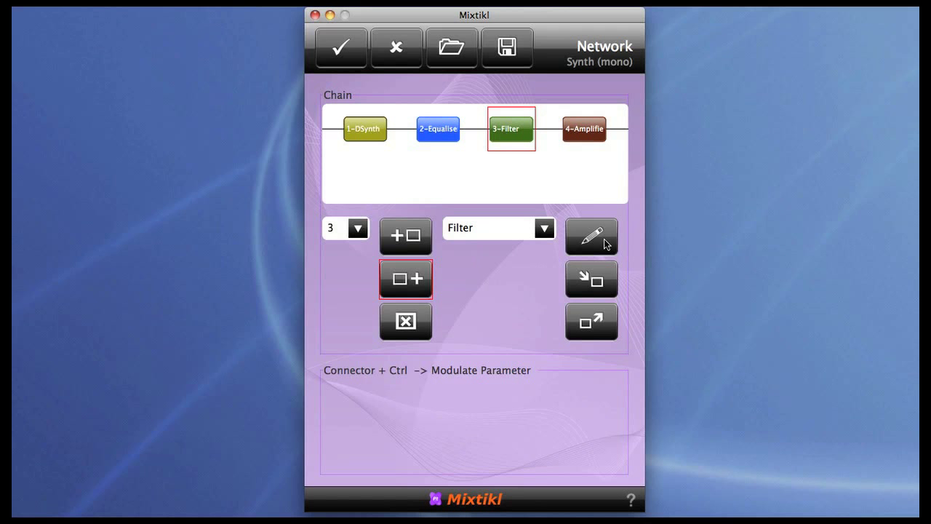
Insert a Ctrl-LFO module at position 3, before the Filter
click(549, 231)
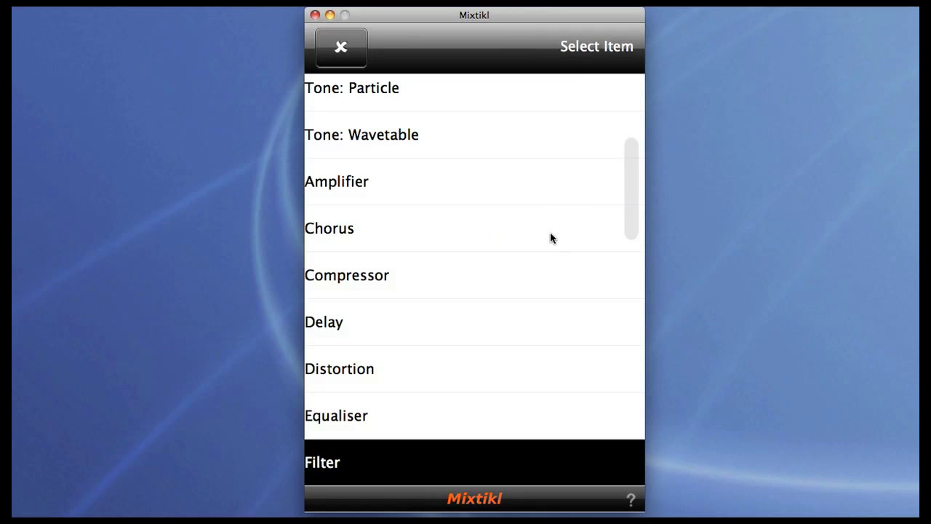
scroll(551, 237, down, 10)
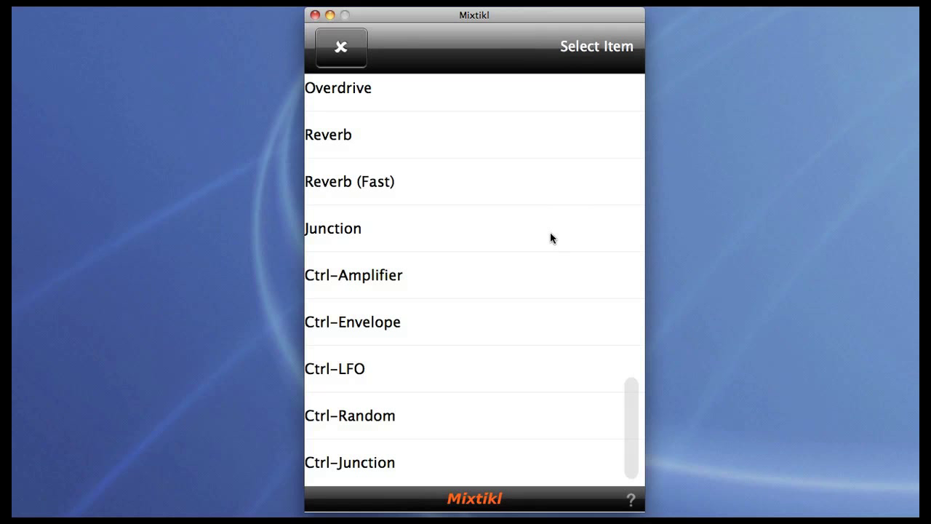
click(351, 373)
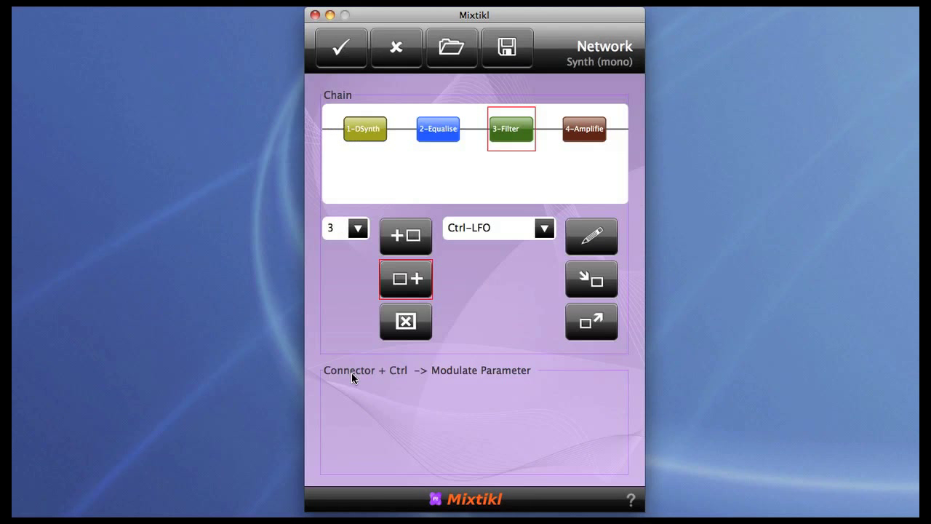
click(413, 247)
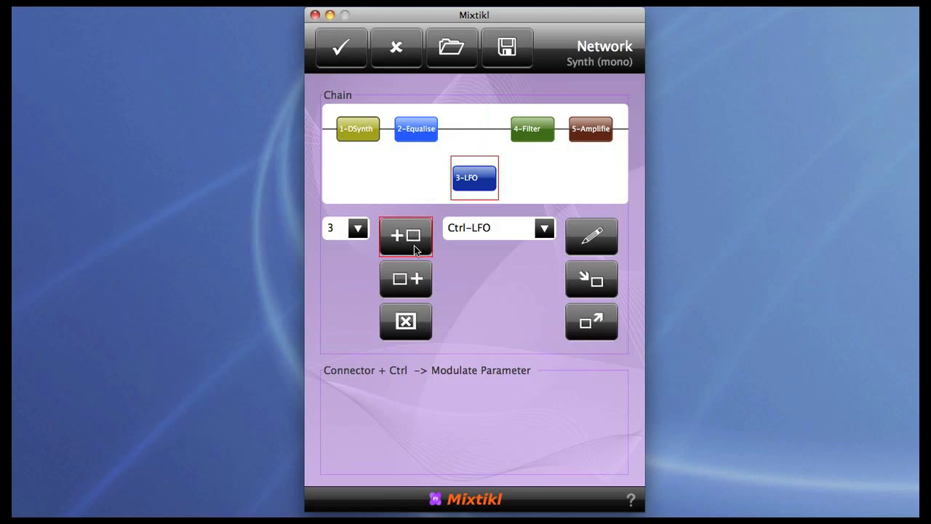
double_click(481, 177)
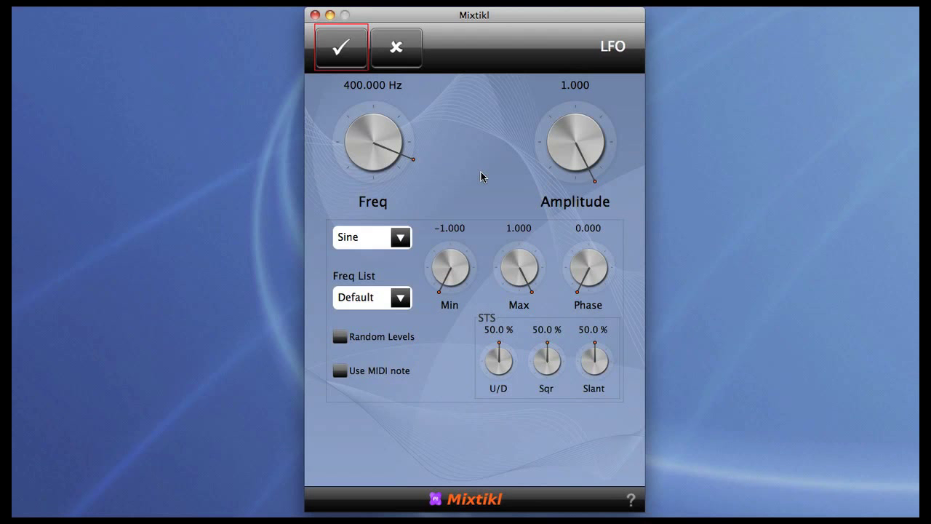
click(354, 51)
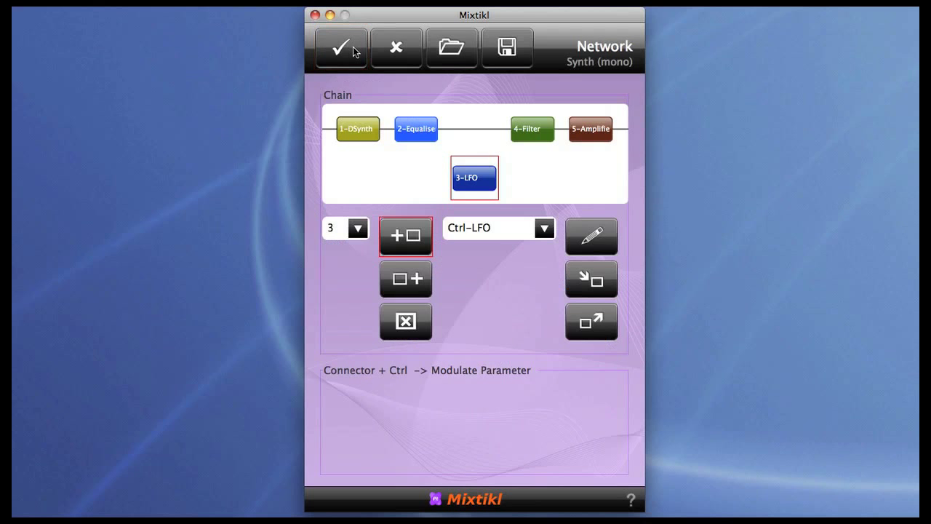
Make the LFO modulate the Filter's Cutoff with a Scale of 2.000
click(530, 128)
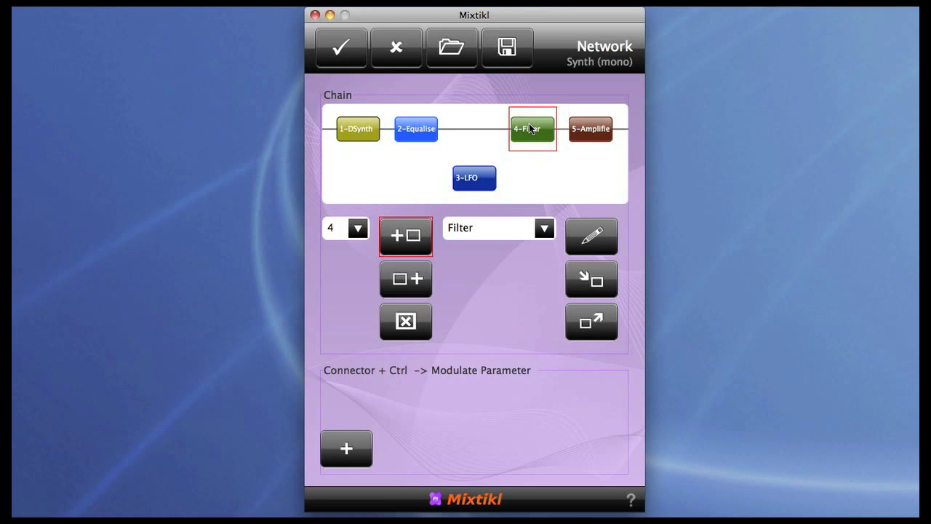
click(350, 459)
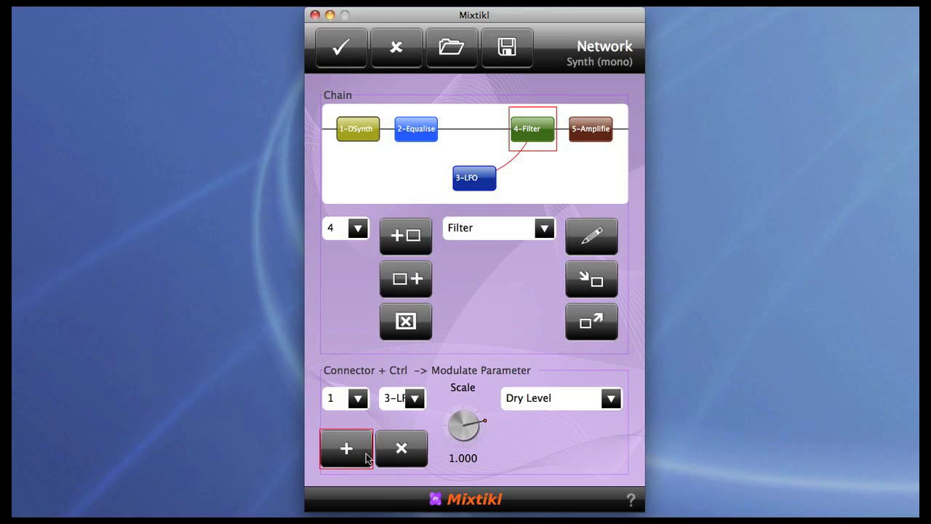
click(611, 399)
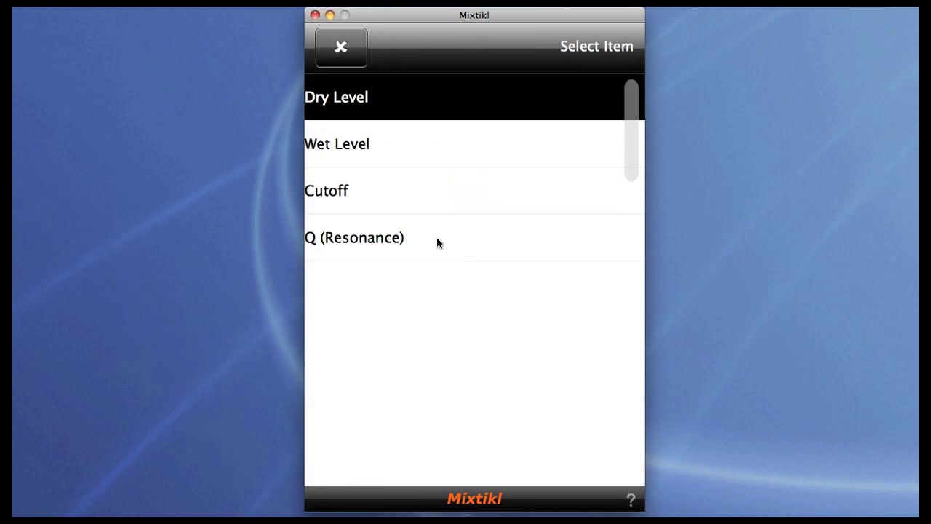
click(416, 196)
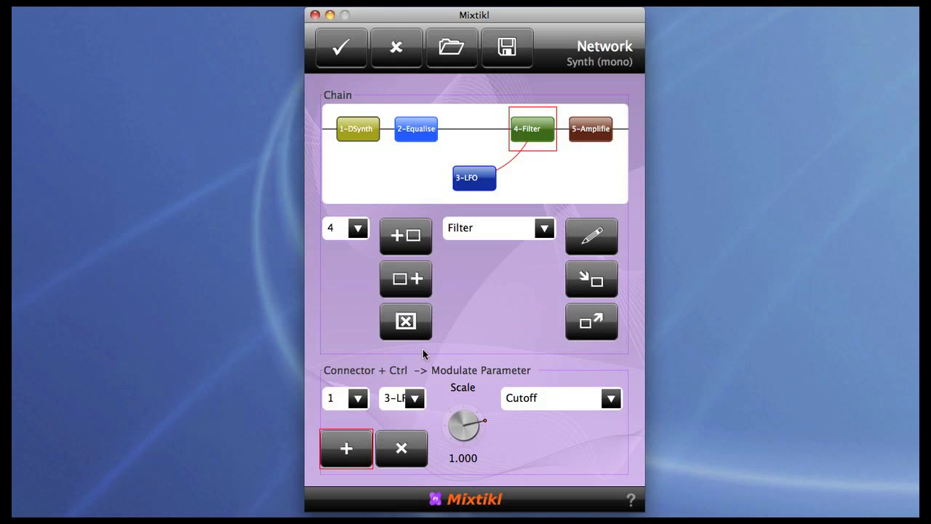
drag(465, 427, 638, 392)
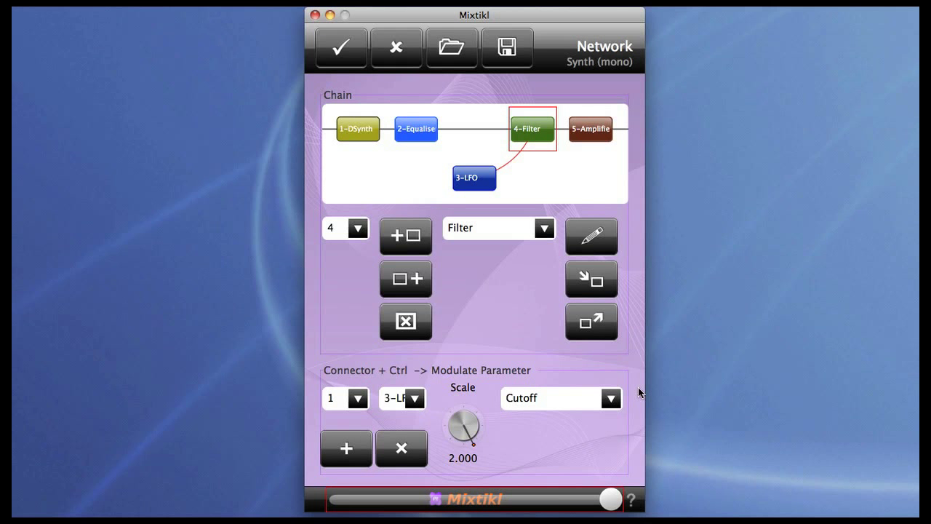
click(473, 185)
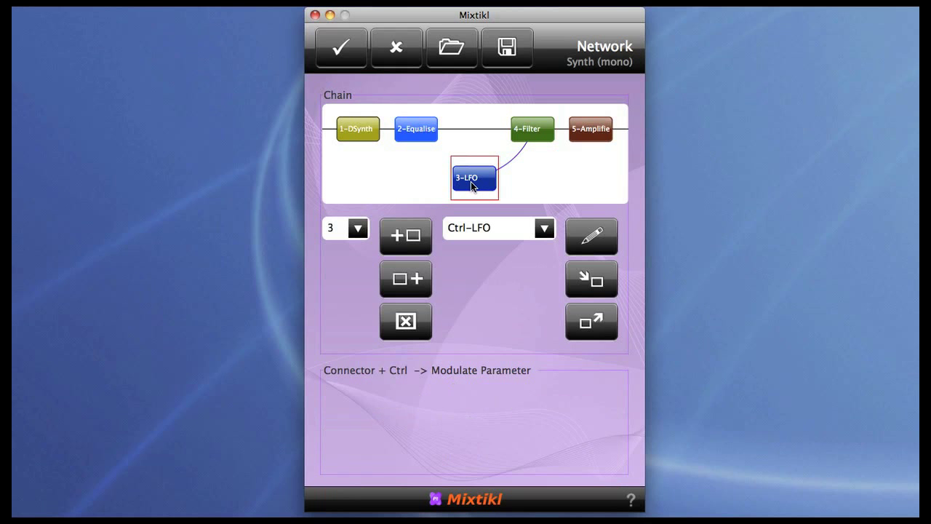
Set the LFO to a Saw Left wave at 0.944 Hz with Min -0.640
double_click(471, 186)
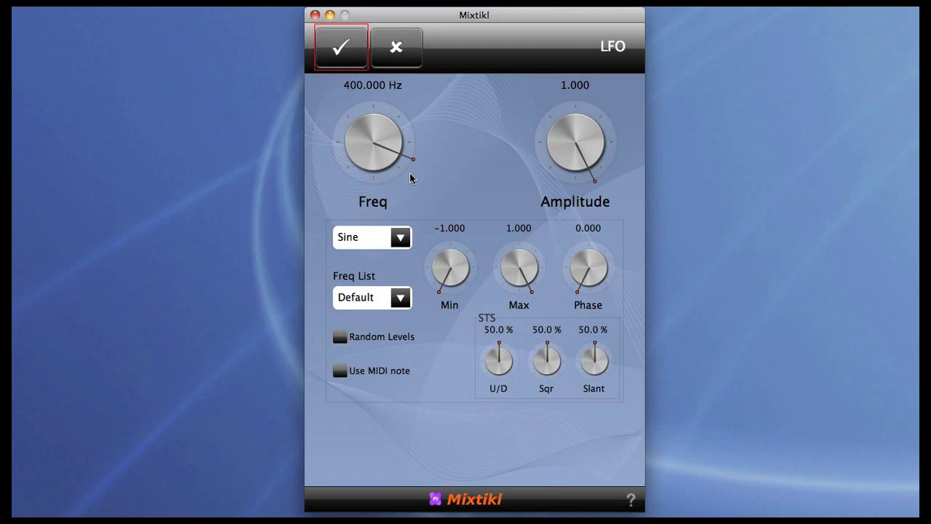
drag(372, 149, 239, 152)
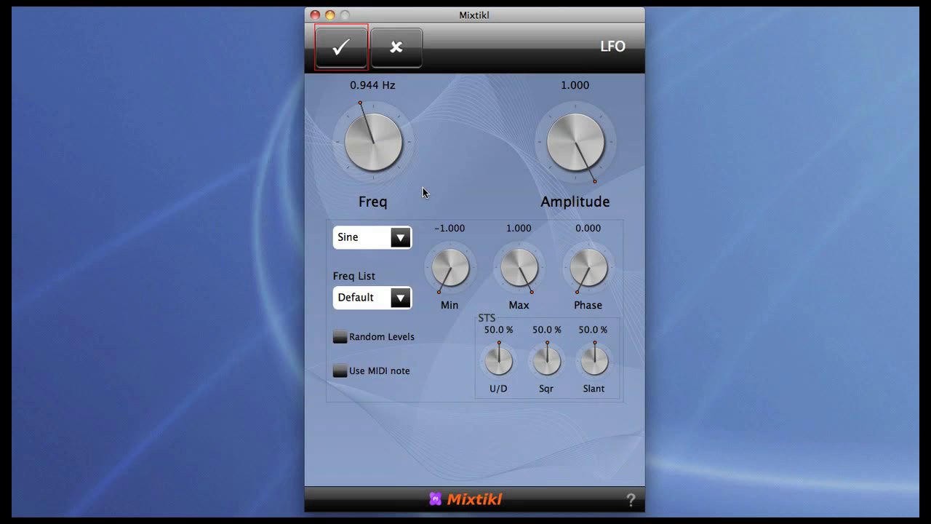
click(401, 237)
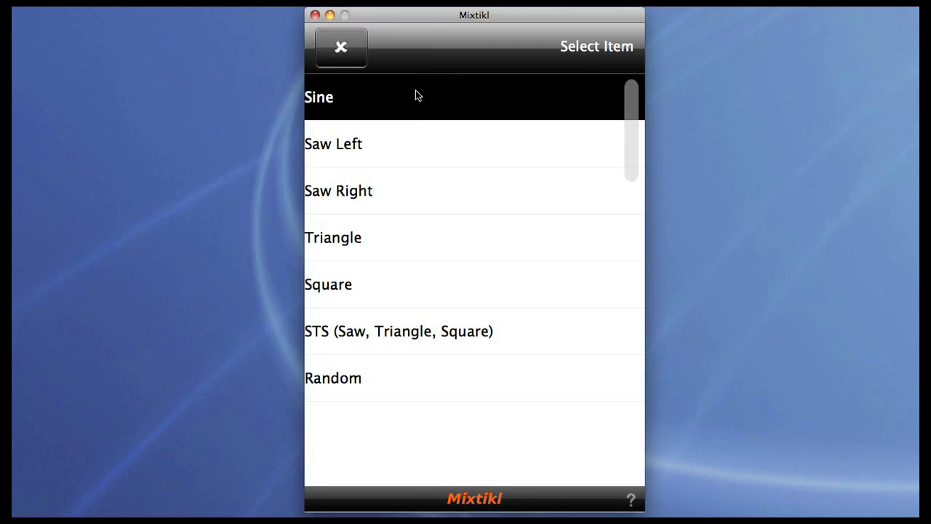
click(414, 142)
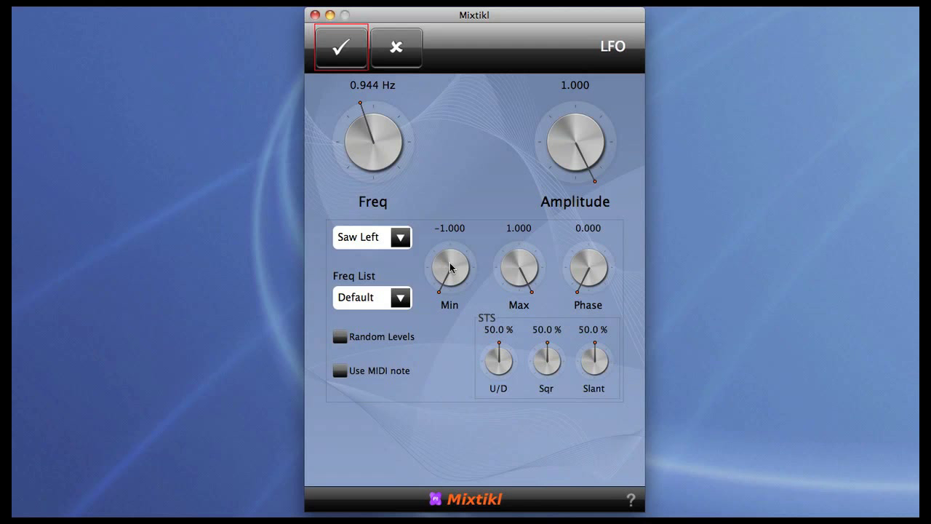
drag(450, 267, 510, 266)
Switch the LFO Freq List to BPM / 16 and raise its Min to 0.140
click(400, 299)
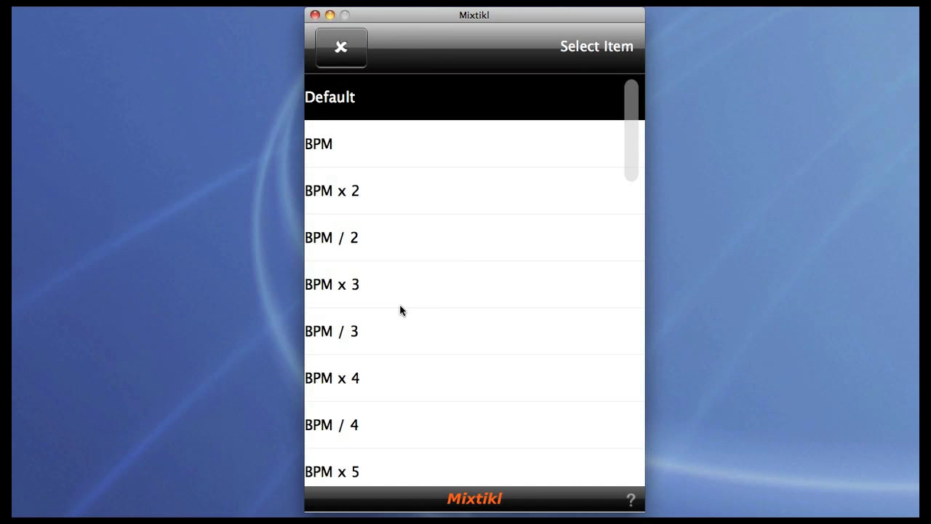
click(401, 143)
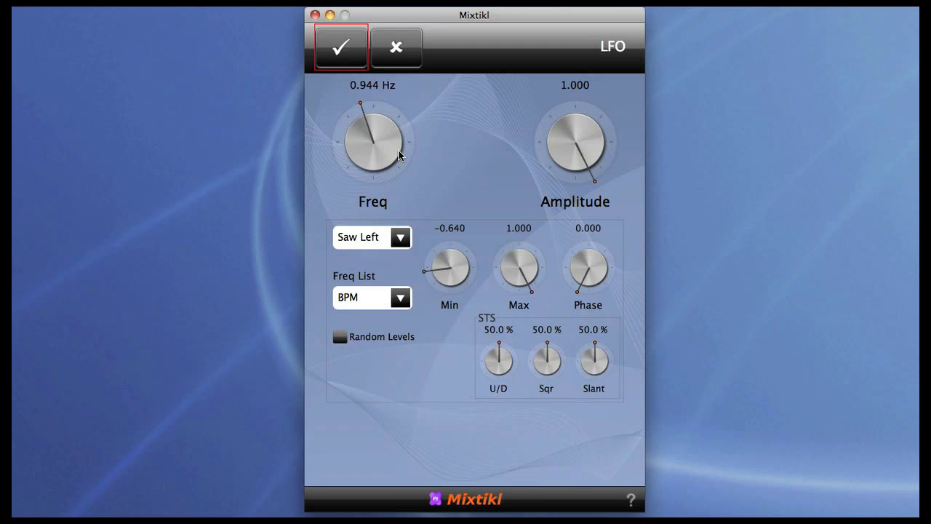
drag(470, 280, 574, 254)
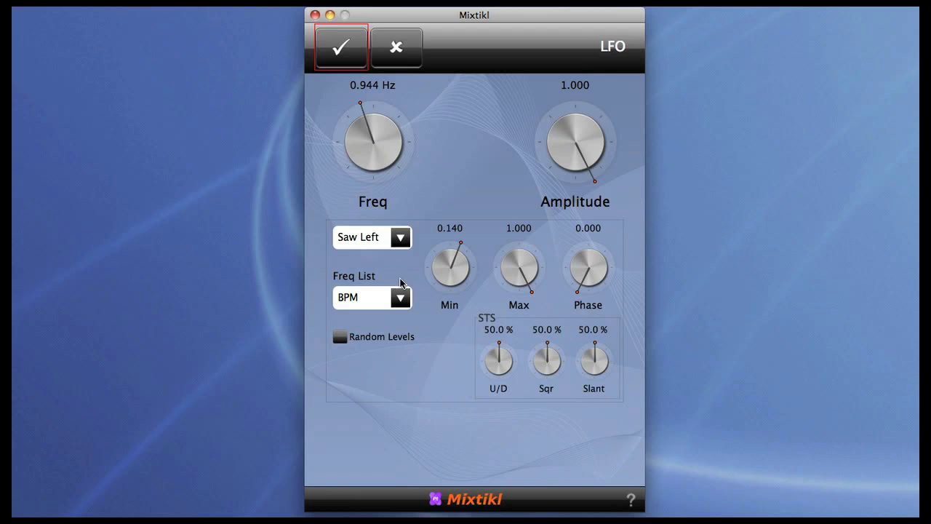
click(401, 296)
scroll(400, 302, down, 10)
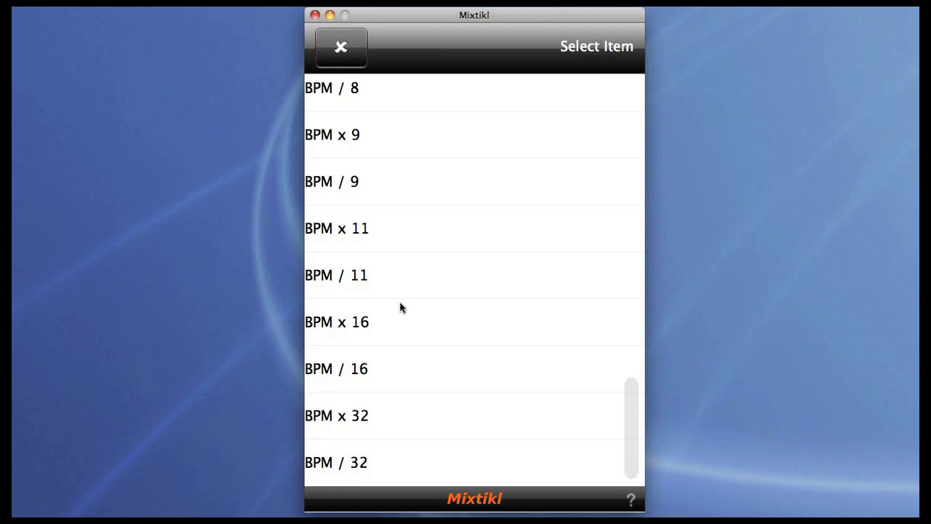
click(392, 381)
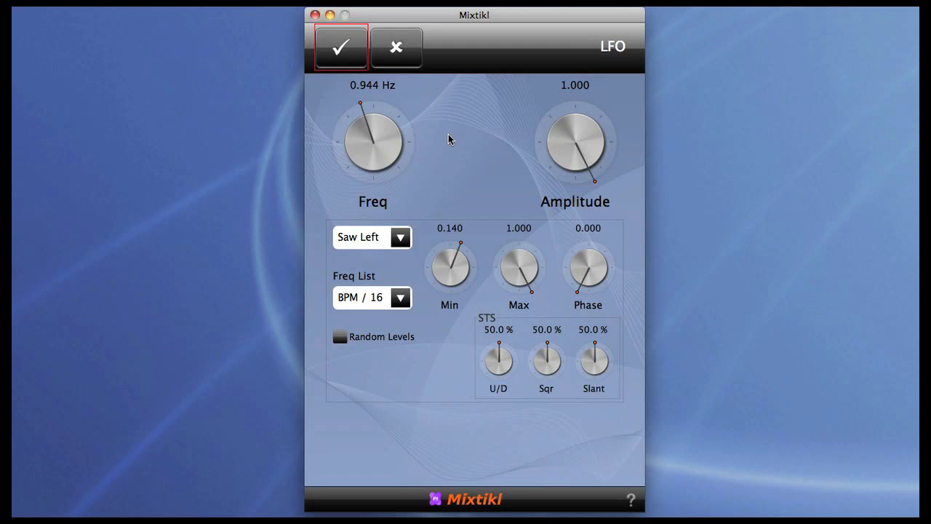
Insert a Ctrl-Amplifier node into the synth chain
click(332, 52)
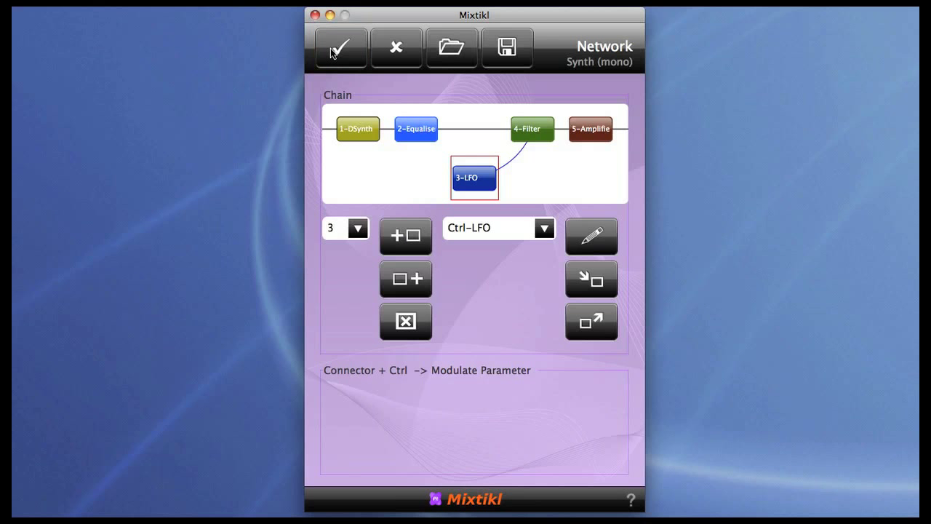
click(543, 230)
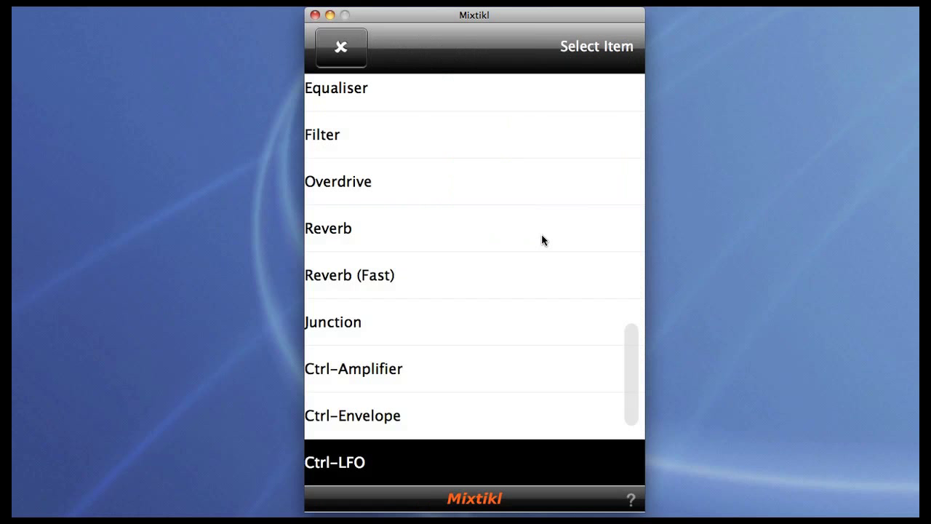
click(451, 376)
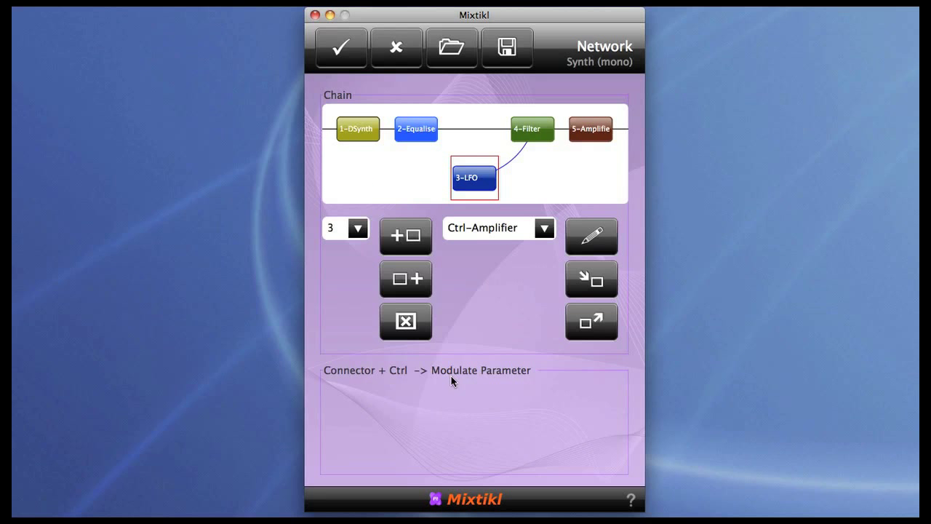
click(398, 274)
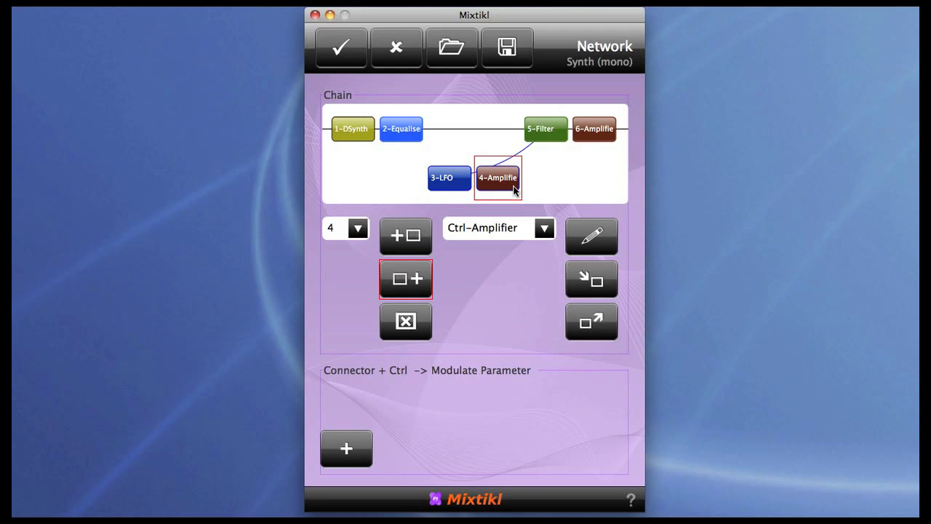
Route 4-Amplifier to modulate 5-Filter and raise its Gain to 4.40
click(356, 440)
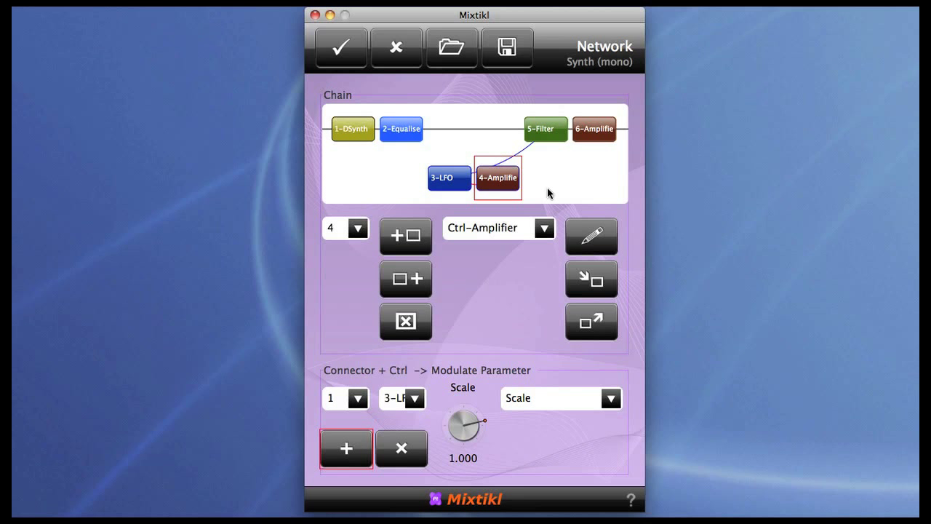
click(547, 139)
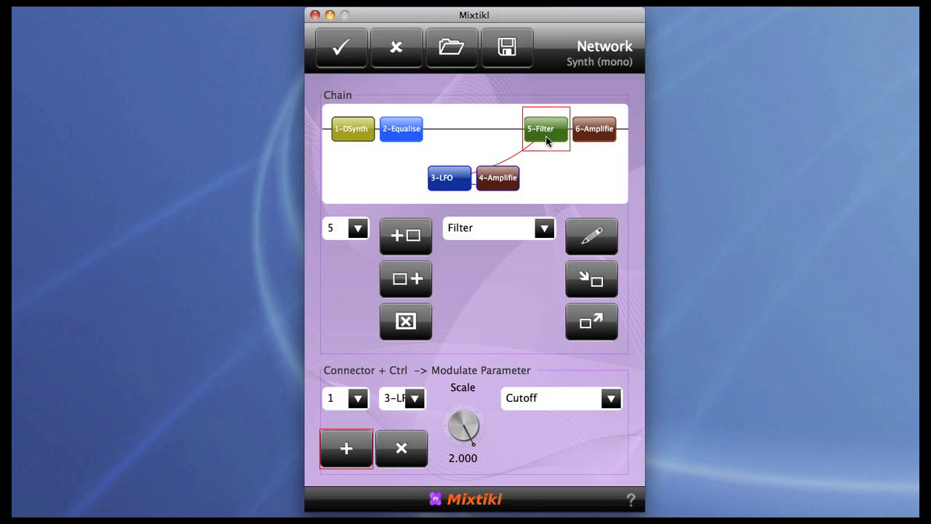
click(411, 400)
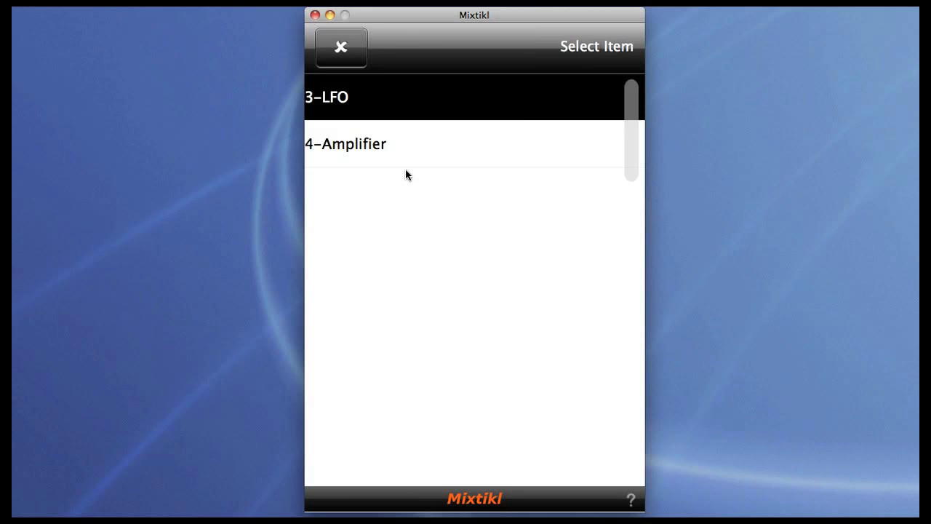
click(406, 157)
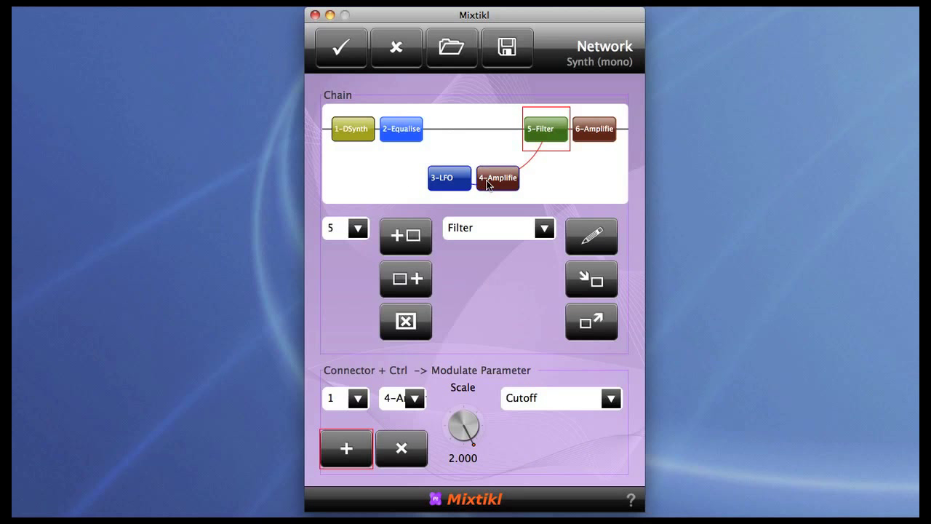
double_click(488, 182)
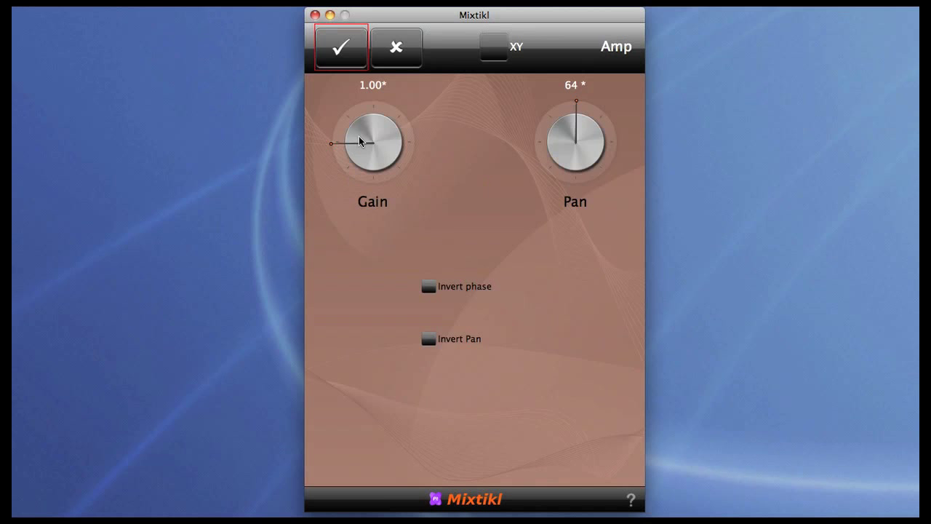
drag(358, 136, 564, 144)
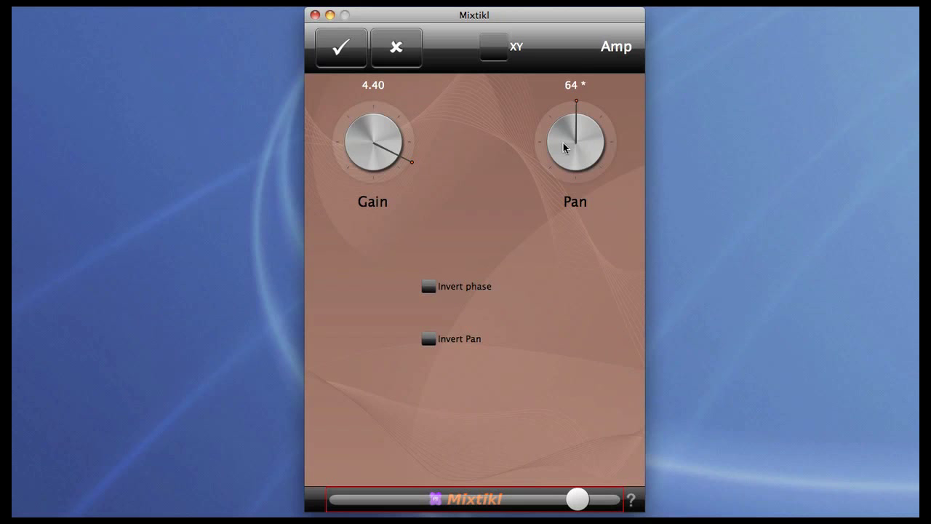
Set the modulation Scale to 1.342 and give the LFO a Triangle wave with Min -0.560
click(342, 62)
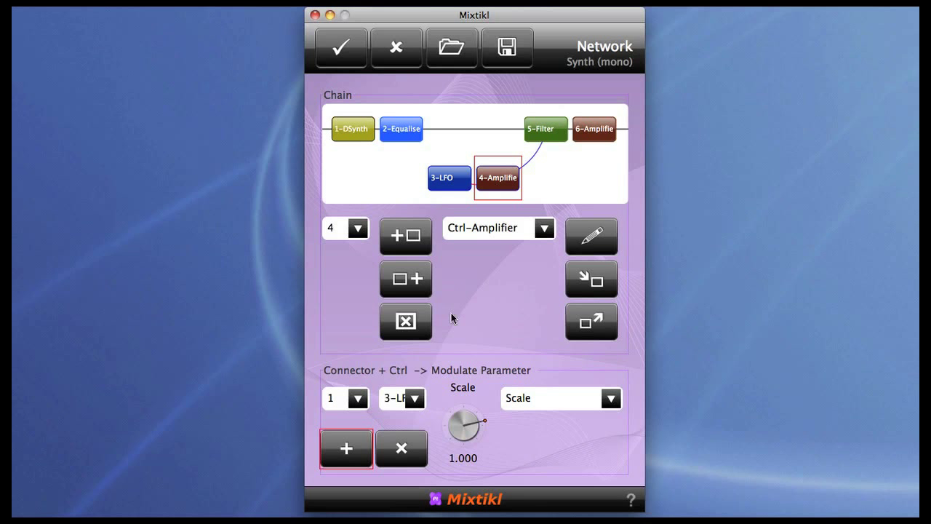
drag(464, 428, 487, 421)
double_click(441, 178)
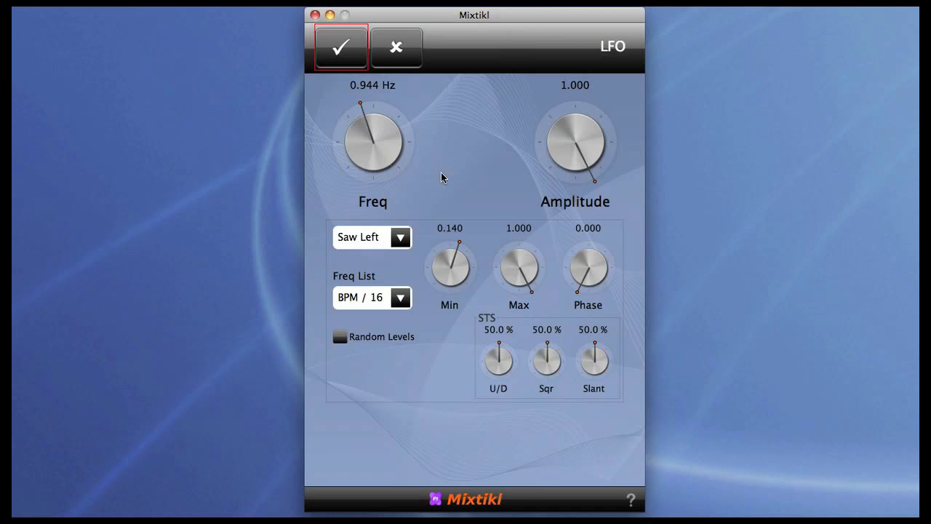
click(400, 239)
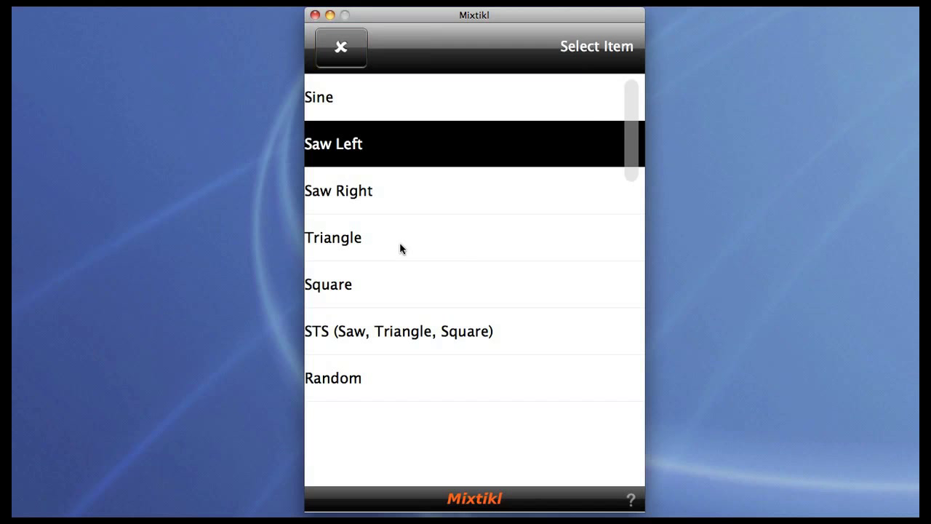
click(400, 246)
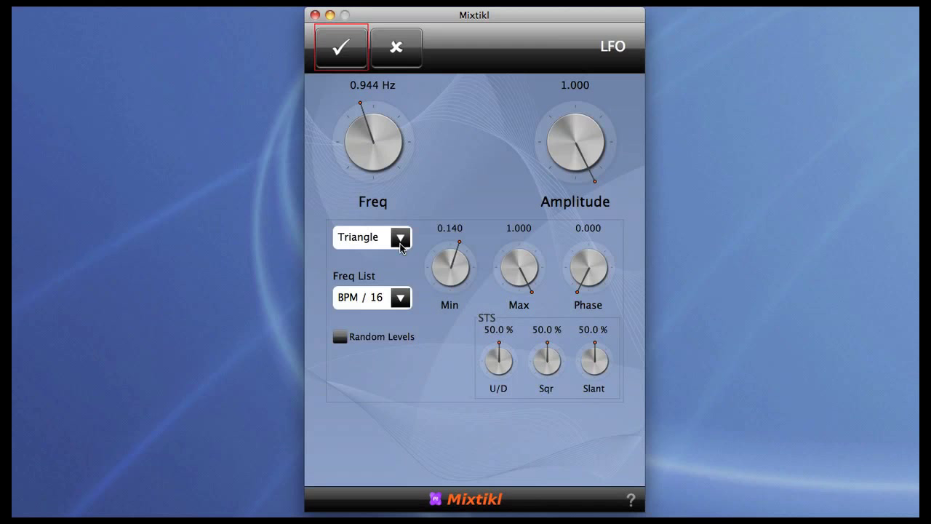
drag(452, 269, 341, 269)
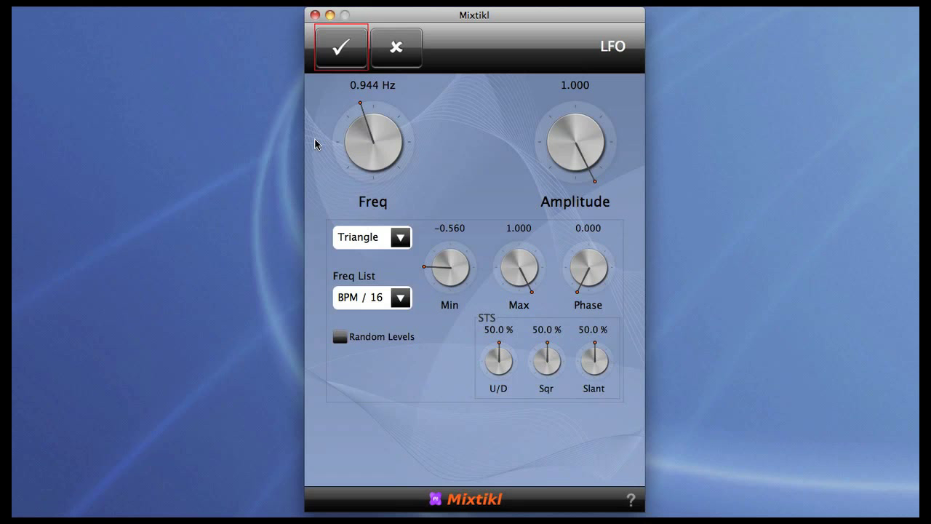
click(347, 49)
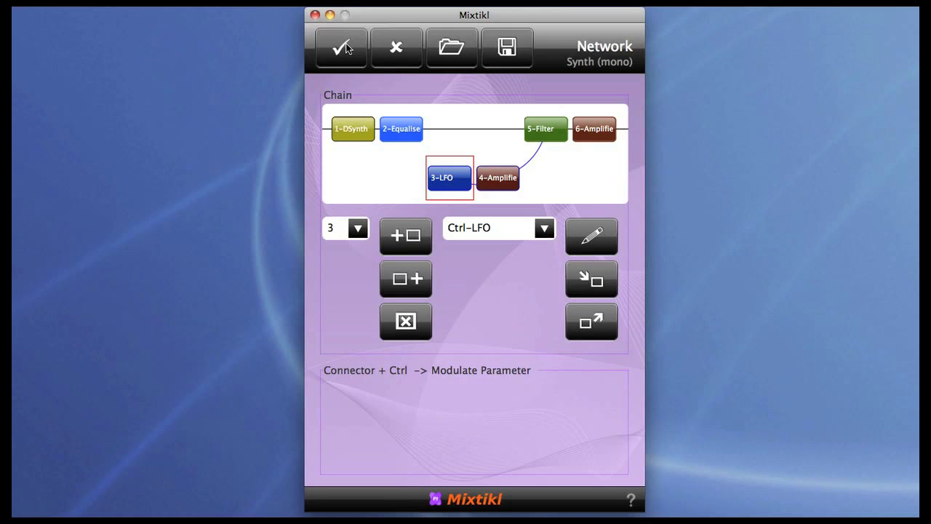
Close the network editor and synth settings to get back to the main mix grid
click(347, 49)
click(347, 49)
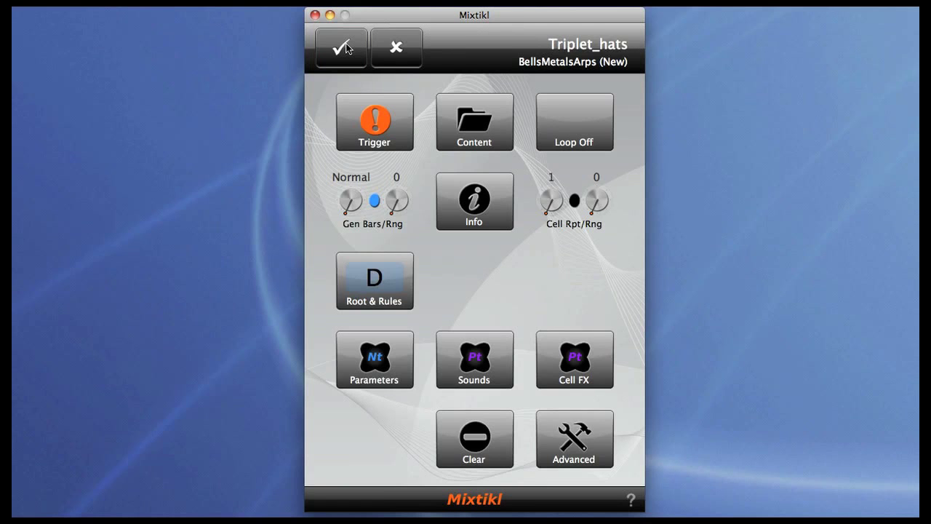
click(347, 49)
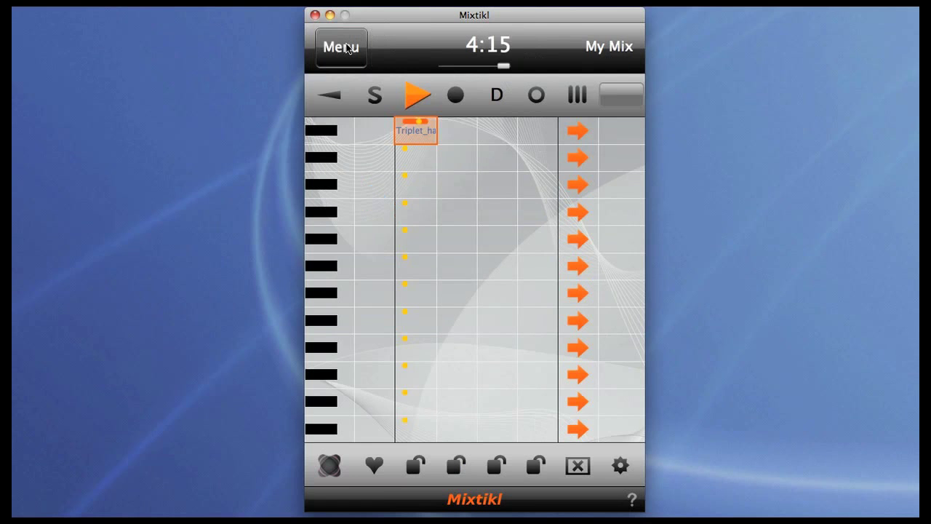
Load a clip into the empty cell below Triplet_hats
click(417, 164)
click(417, 165)
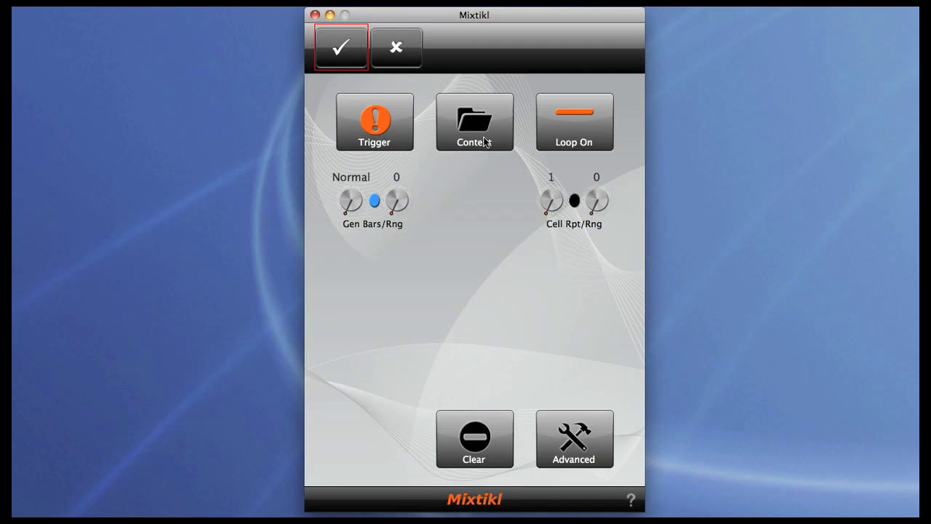
click(485, 139)
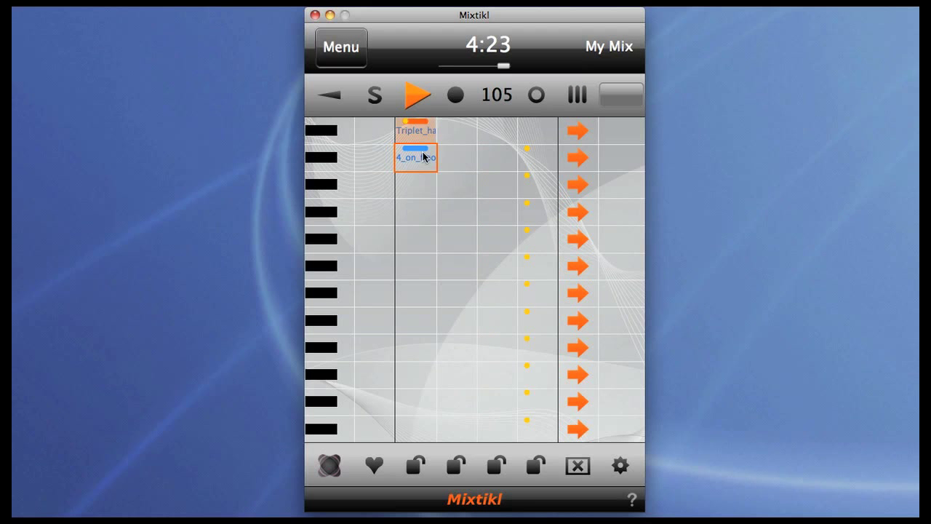
Turn up the first track's volume and switch the track buttons from solo to mute
click(341, 139)
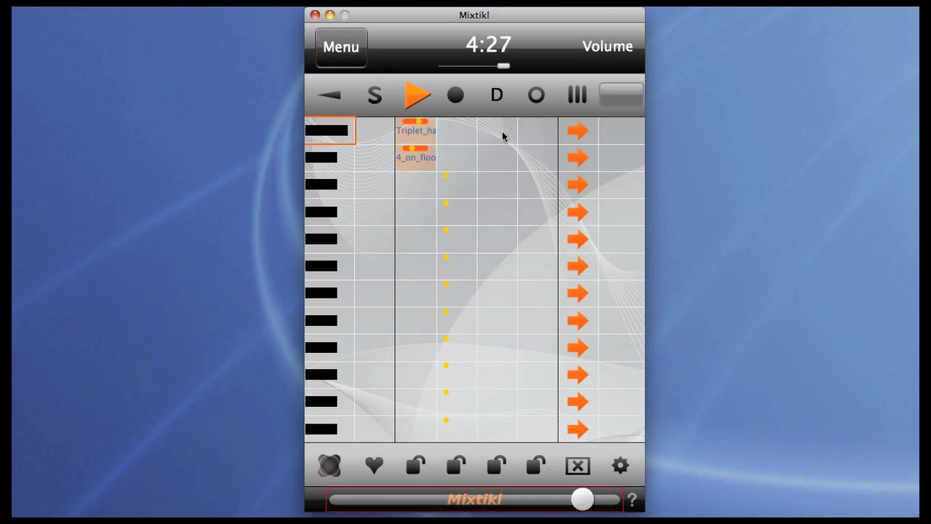
drag(502, 136, 528, 136)
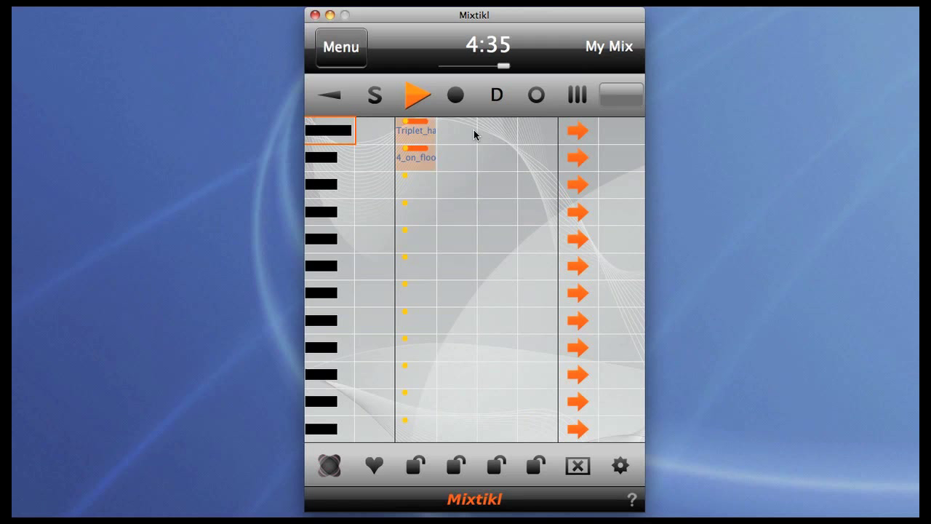
click(480, 104)
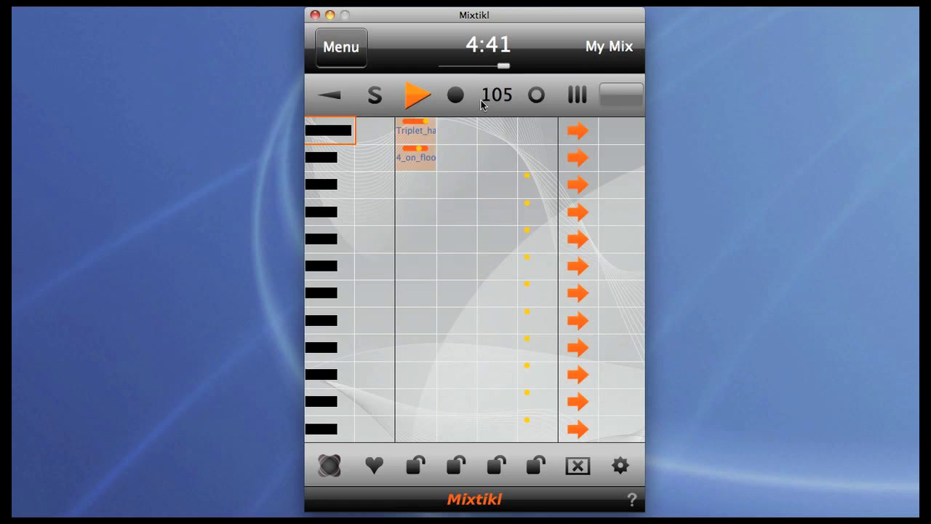
click(374, 102)
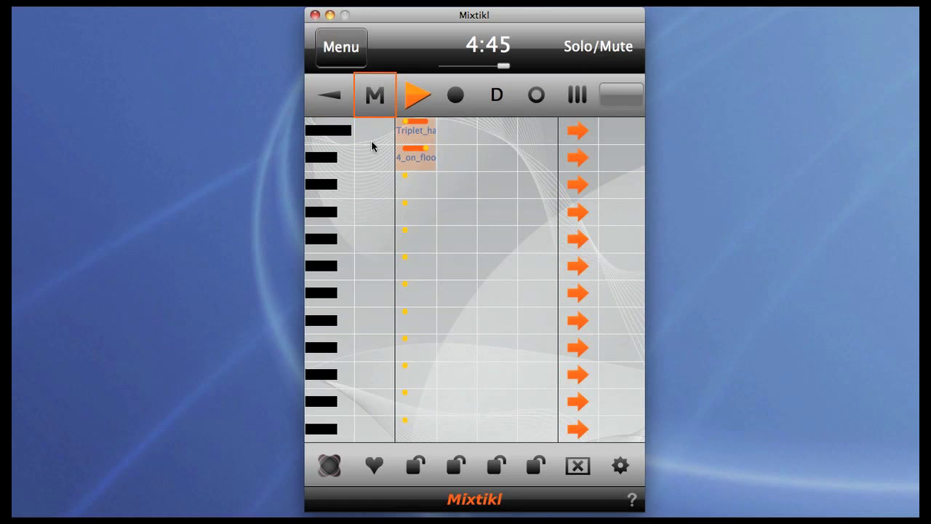
Mute the first and second tracks and pick an empty cell for new content
click(371, 141)
click(378, 171)
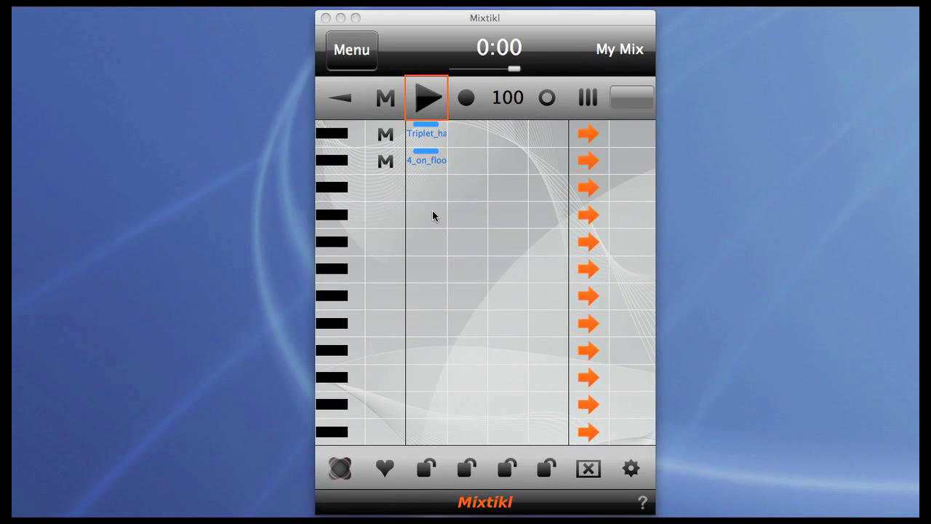
click(432, 211)
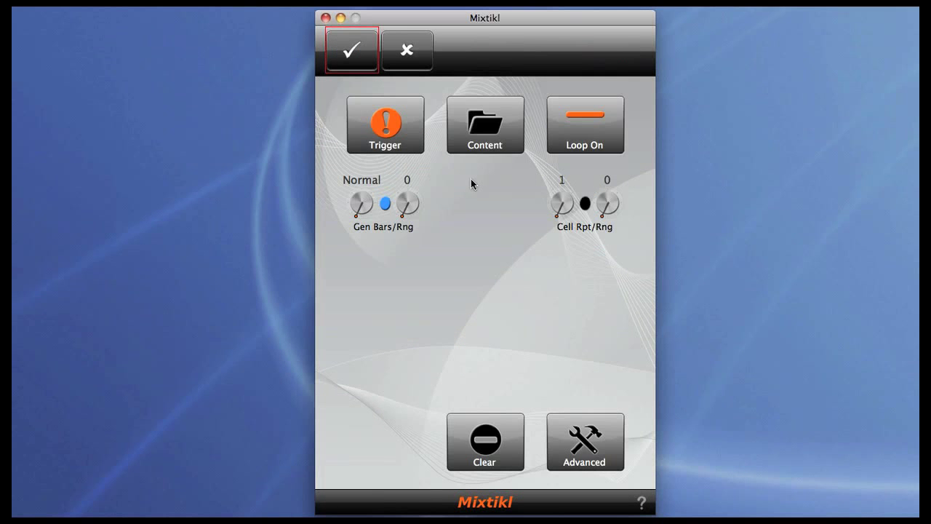
click(484, 139)
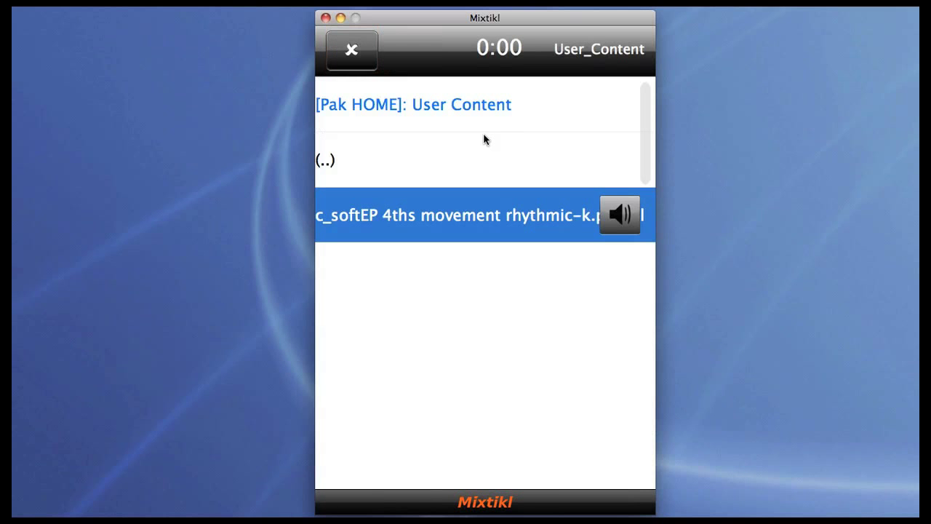
Load fixedpattern.noatikl from the IM_Noatikl_Seed pak into the cell and open its settings
click(411, 166)
scroll(411, 167, down, 5)
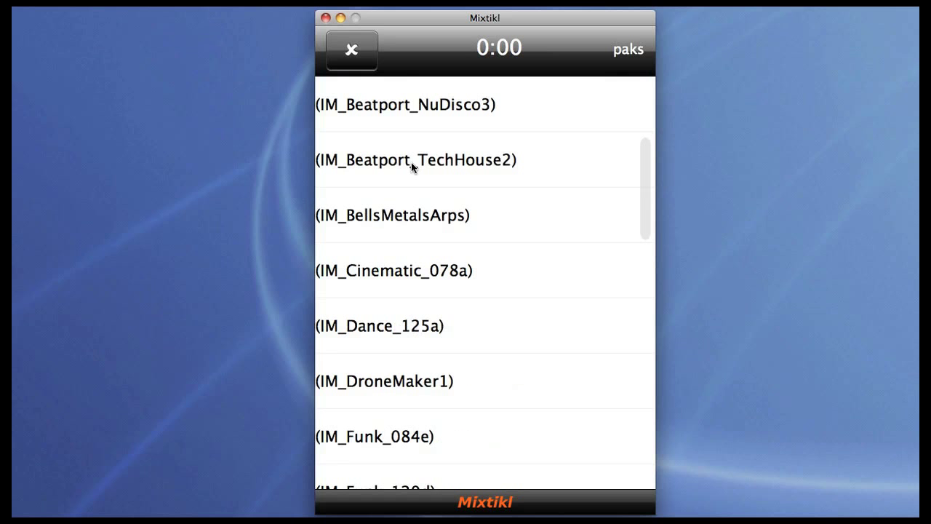
scroll(411, 162, down, 4)
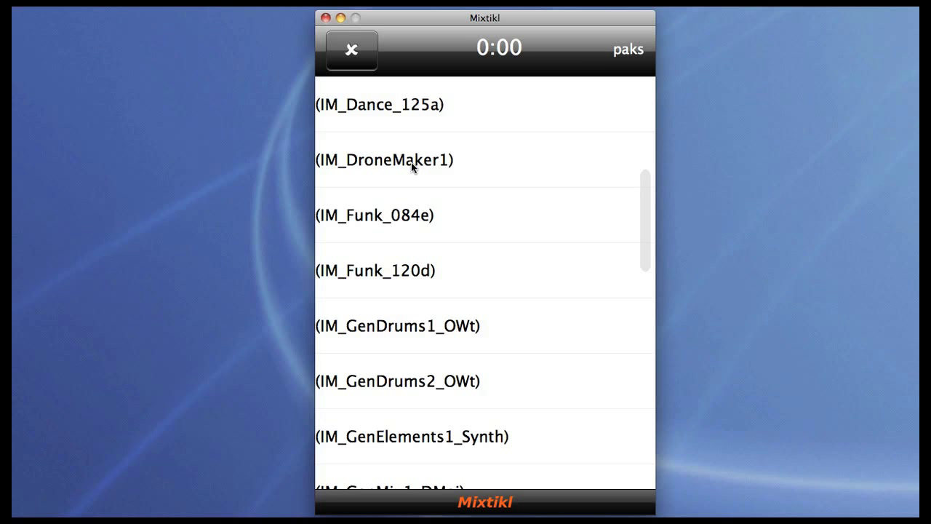
scroll(410, 162, down, 6)
scroll(411, 162, down, 8)
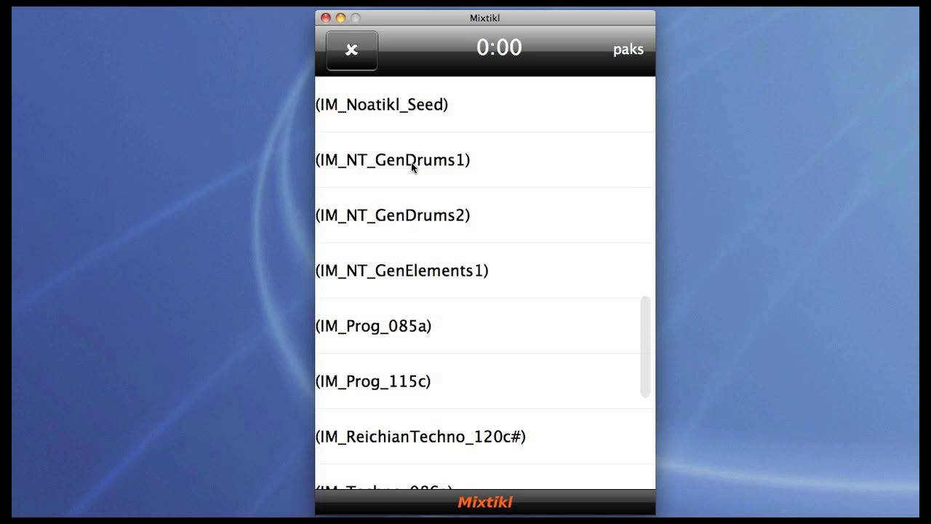
click(404, 113)
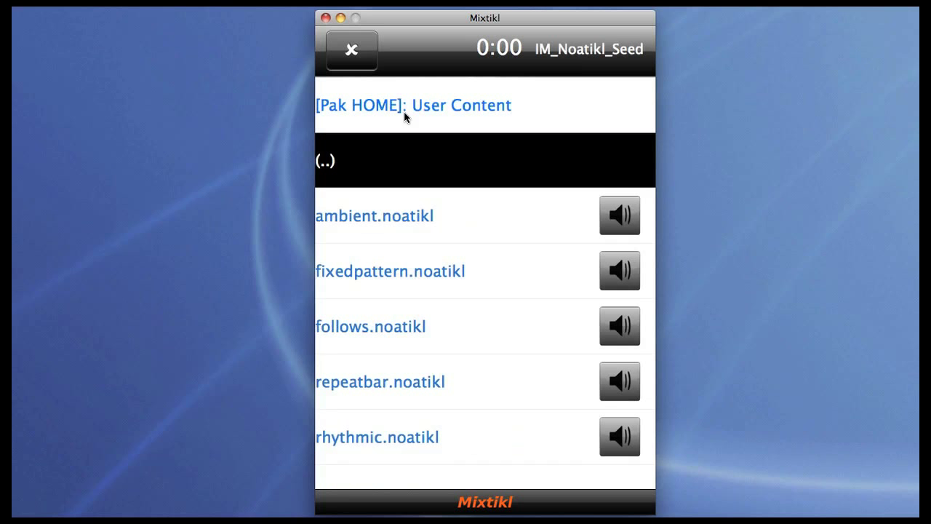
click(413, 281)
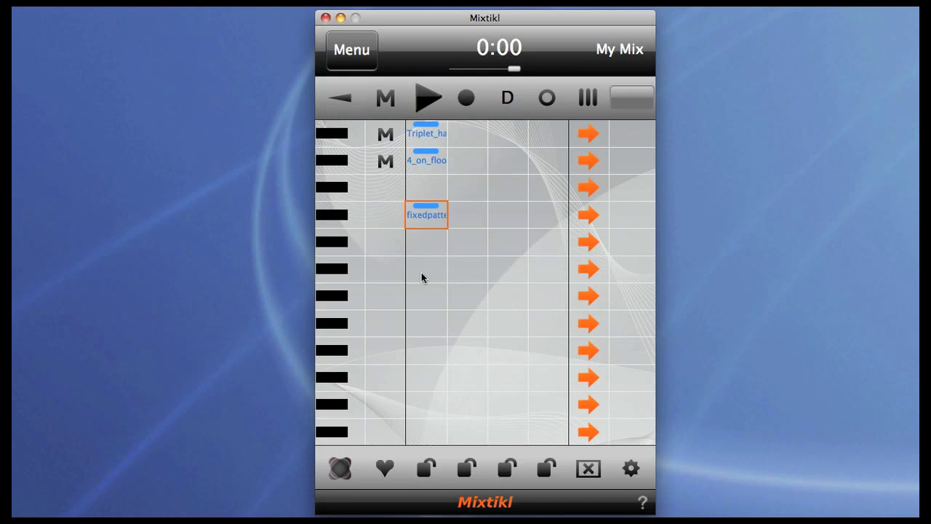
click(430, 216)
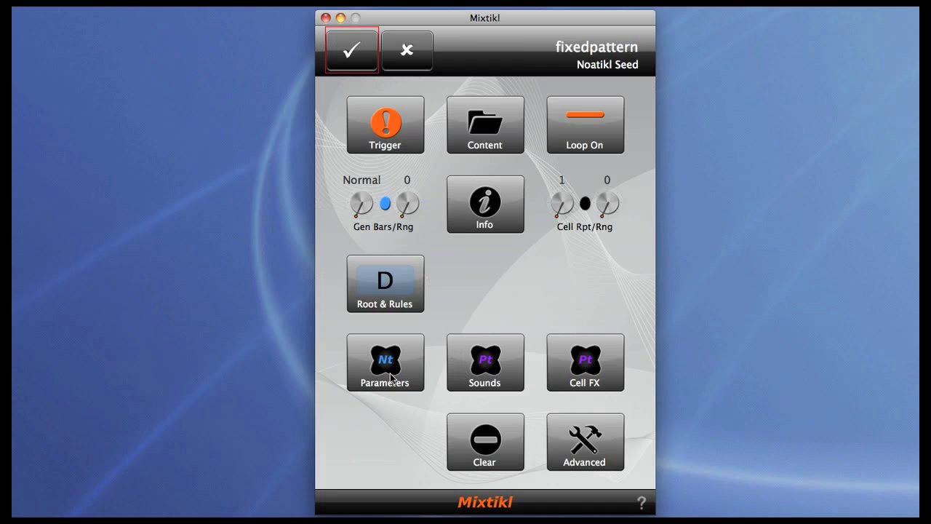
click(390, 373)
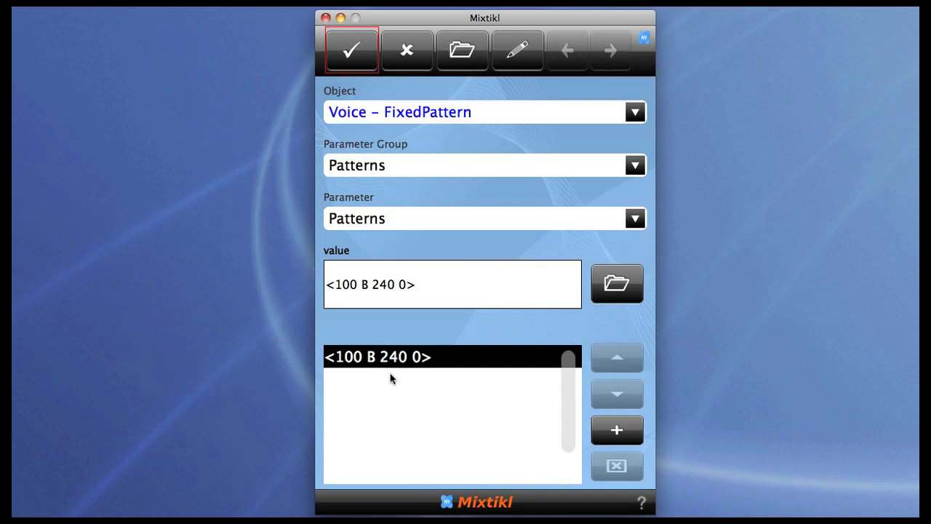
click(406, 288)
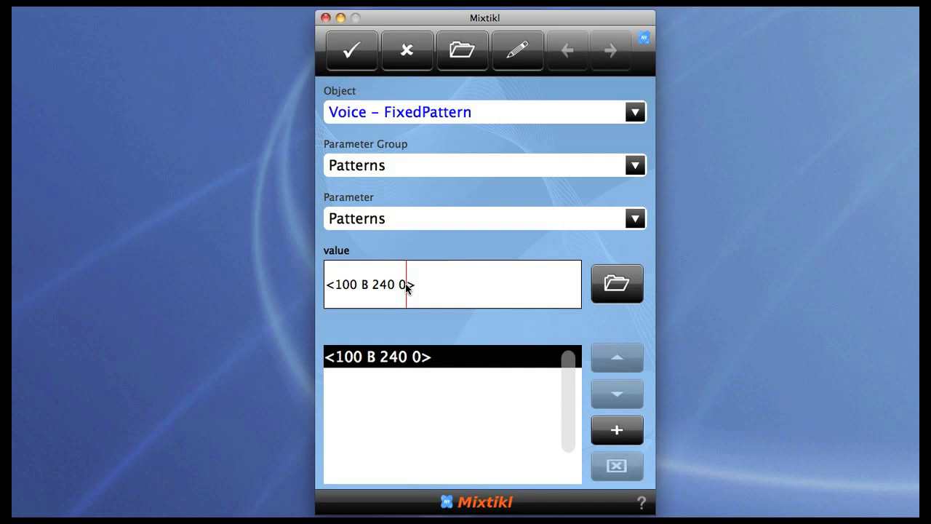
key(BackSpace)
text(60 1 60 1)
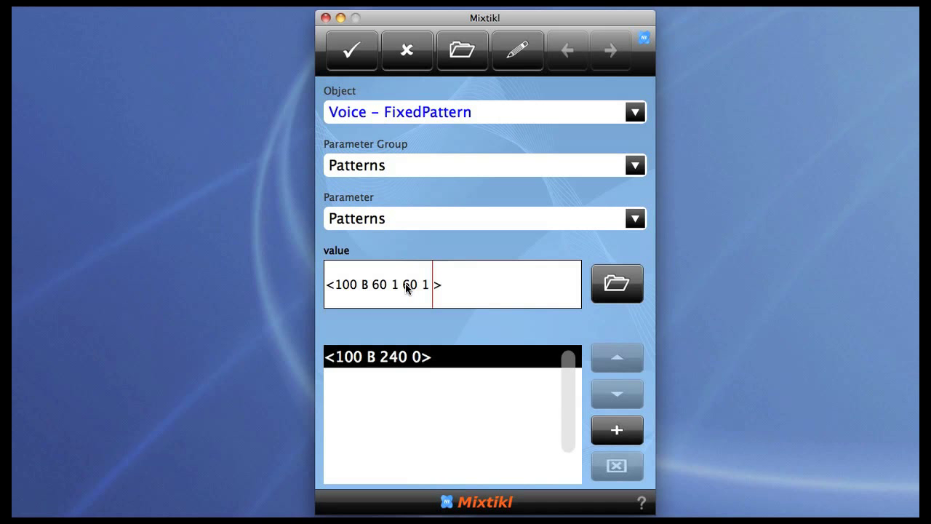
text( 60 1 60 1)
key(Return)
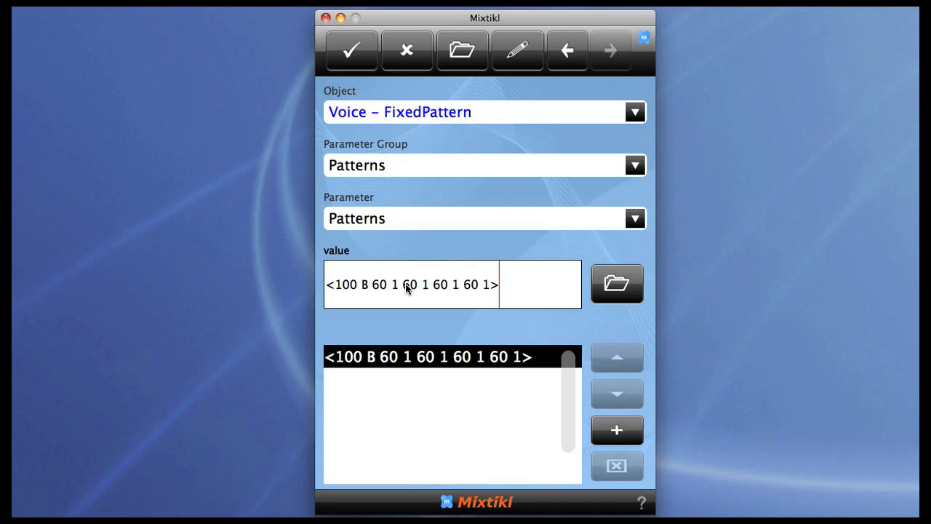
Return to the mix, start playback, and reopen the fixedpattern cell's settings
click(361, 65)
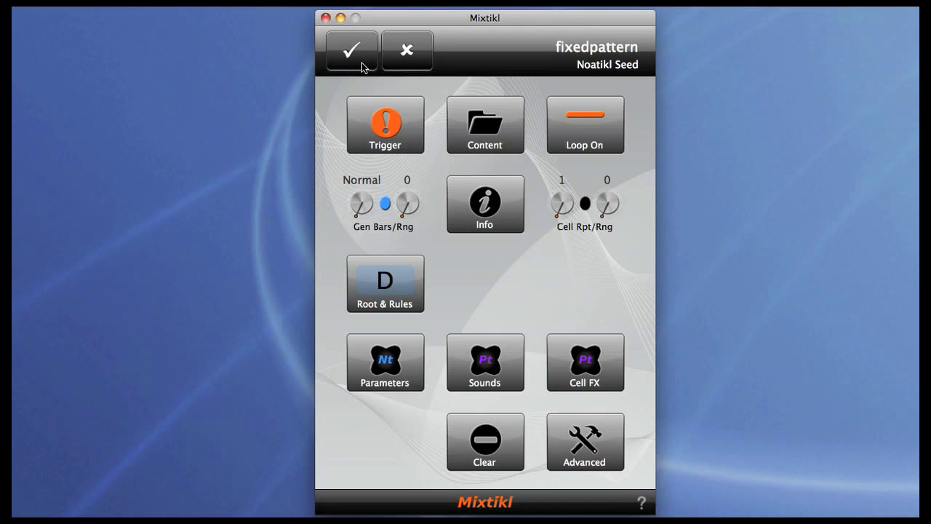
click(362, 65)
click(423, 104)
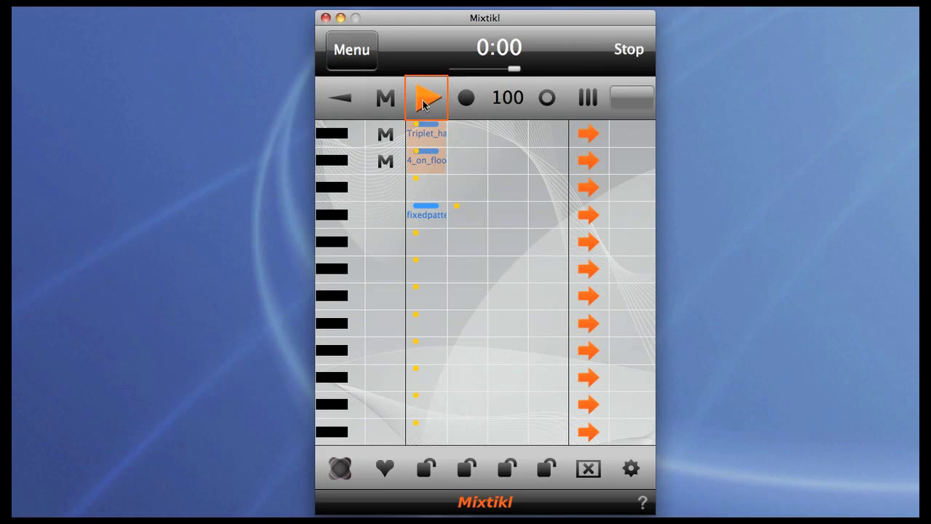
click(425, 215)
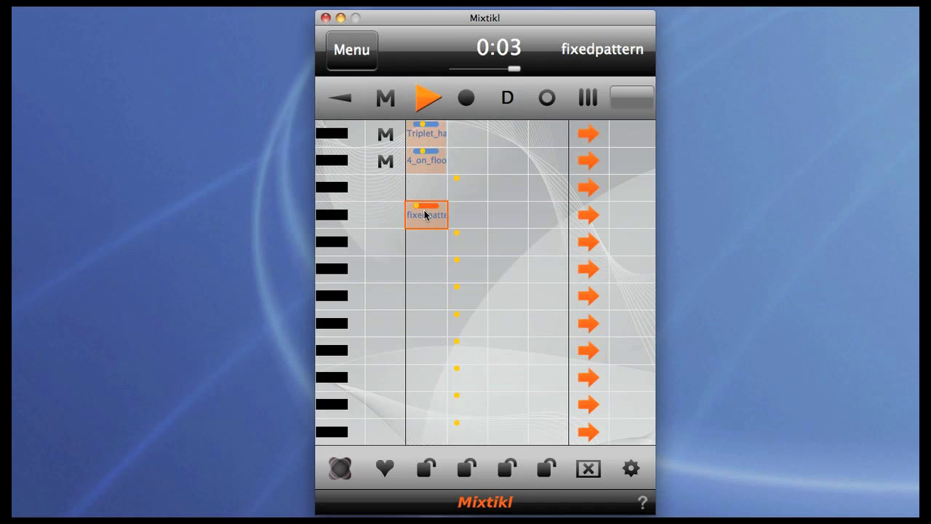
double_click(425, 214)
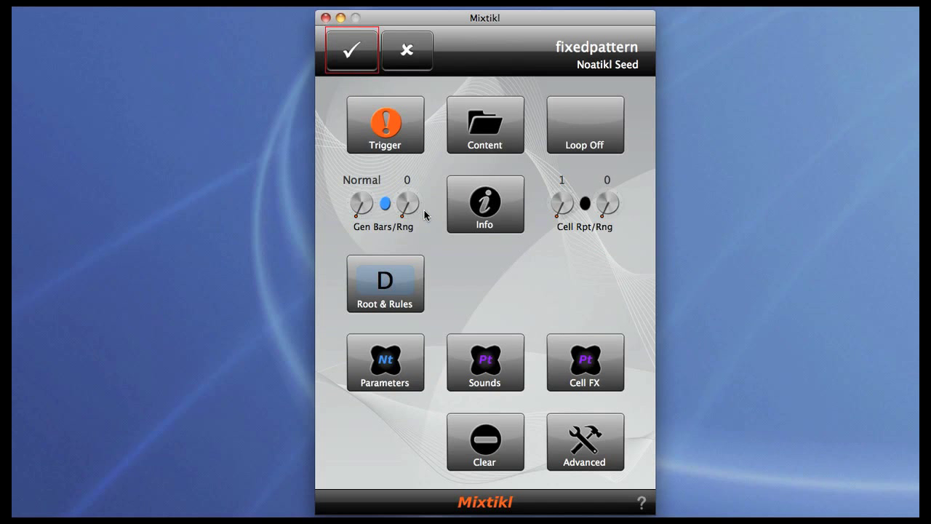
Set the cell's polyphony to 2 and load the 2-osc-1-filter synth preset
click(487, 361)
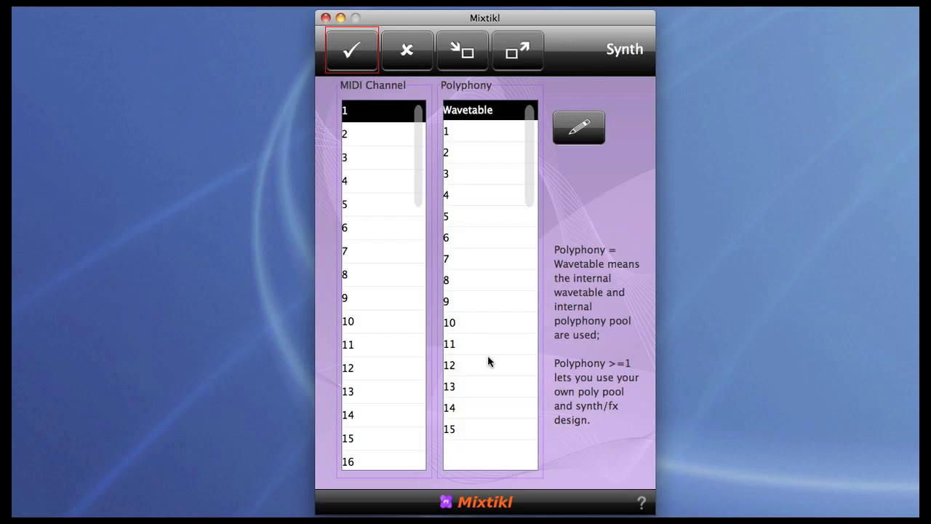
click(466, 153)
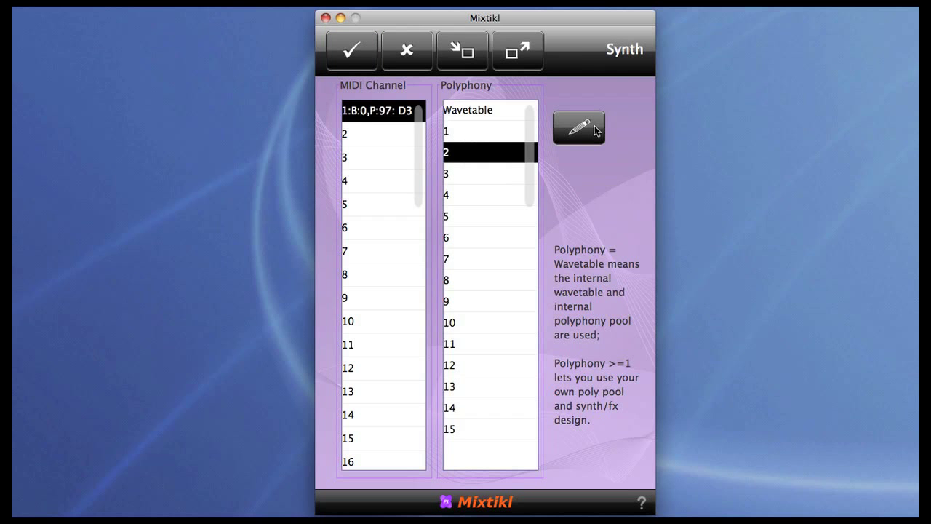
click(594, 129)
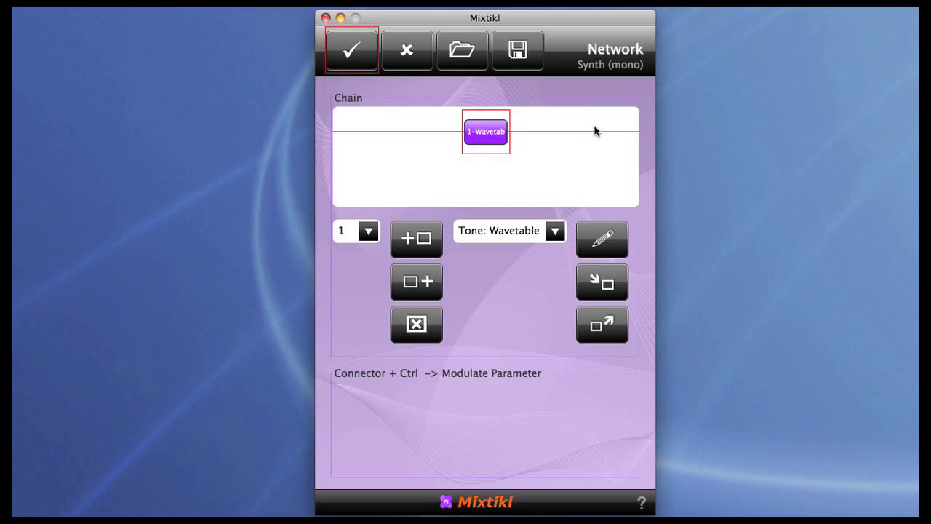
click(458, 52)
click(429, 111)
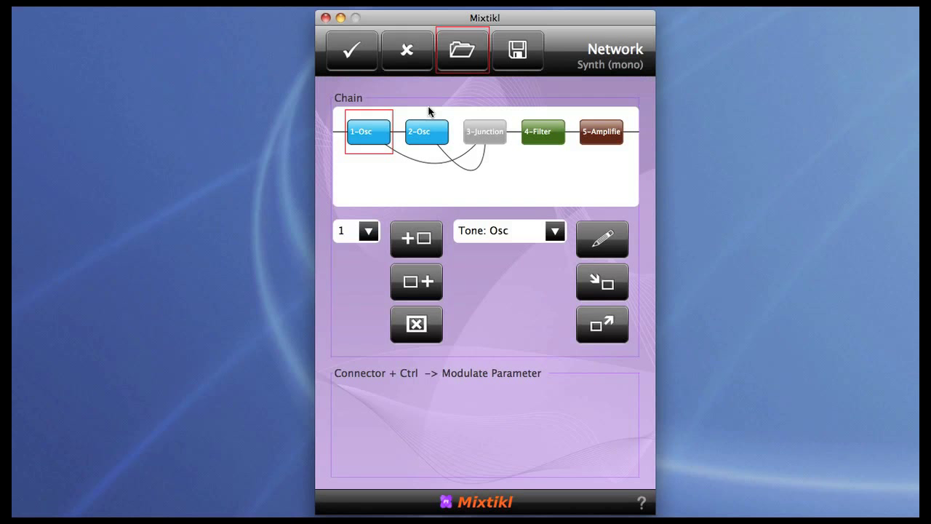
Detune the second oscillator's Micro tuning up to 8 cents
click(428, 128)
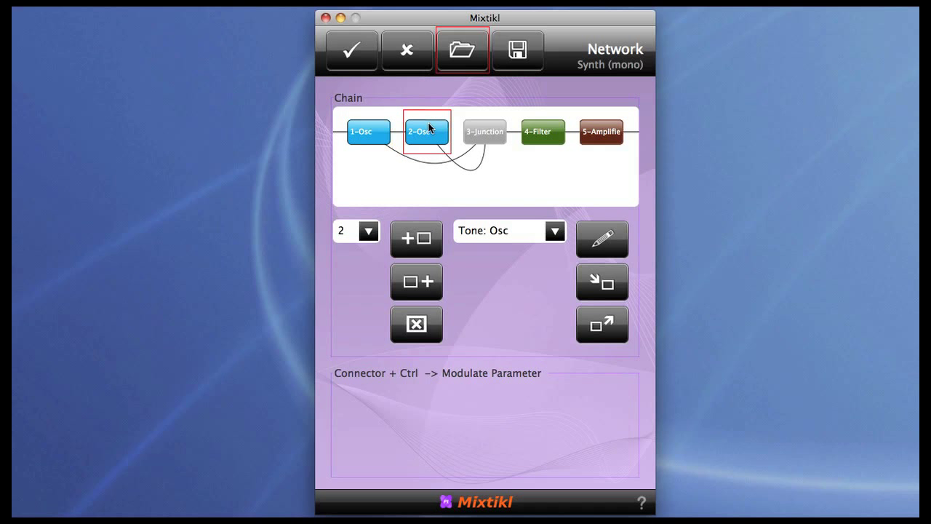
double_click(428, 128)
click(590, 449)
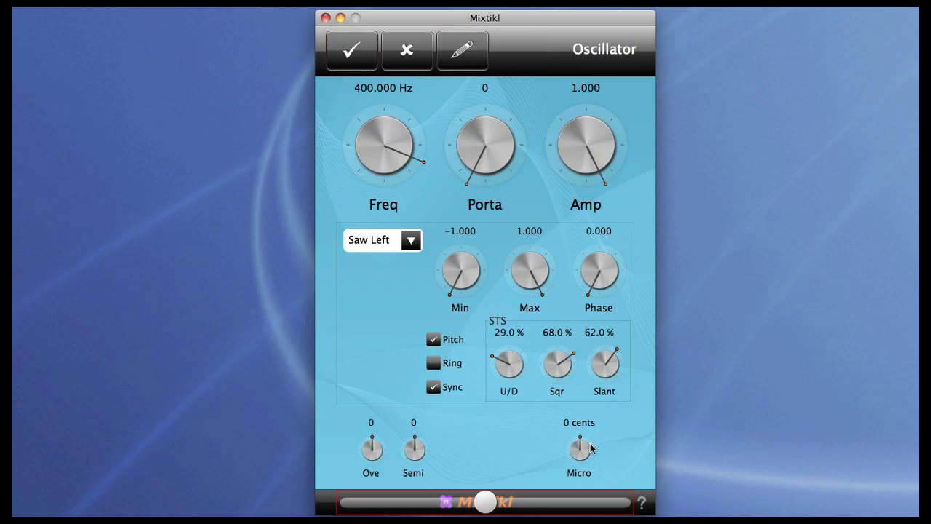
drag(591, 449, 600, 449)
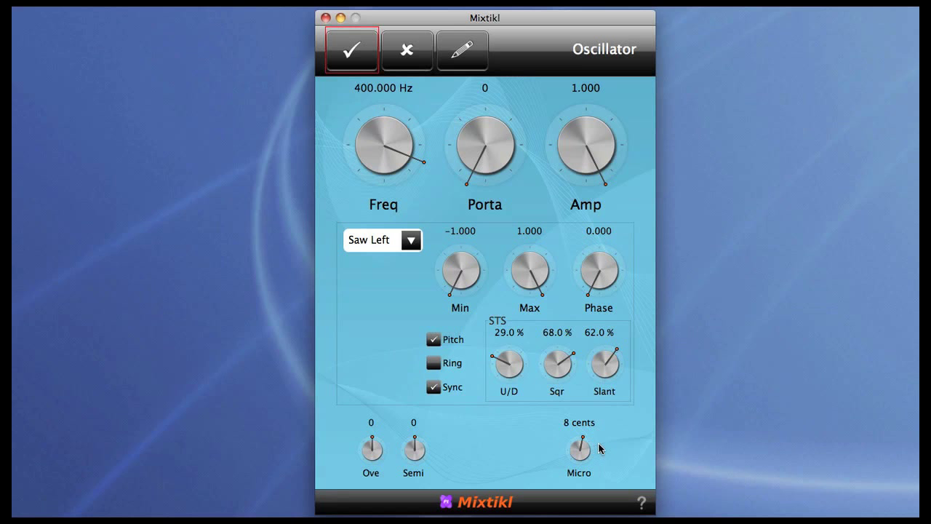
Insert an Overdrive module before the Filter in the synth chain
click(351, 51)
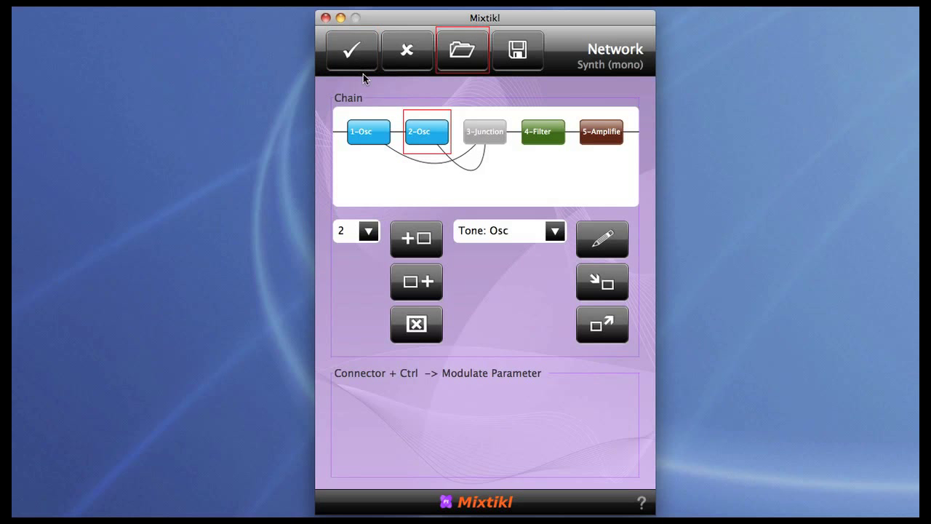
click(537, 135)
click(557, 237)
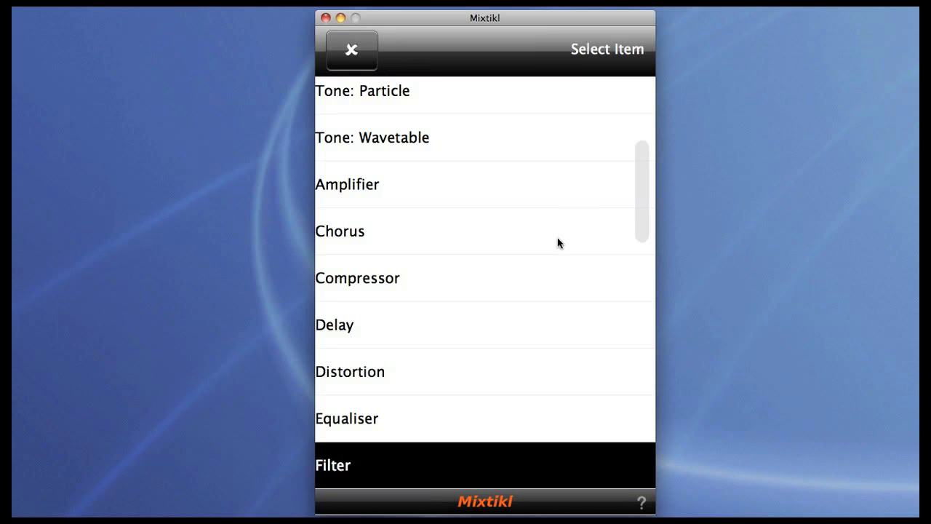
scroll(559, 242, down, 5)
click(554, 242)
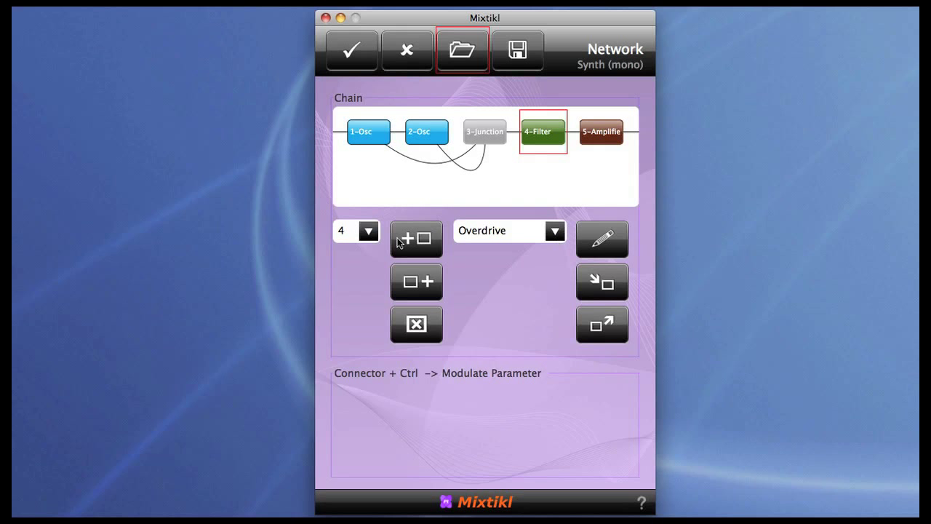
click(399, 243)
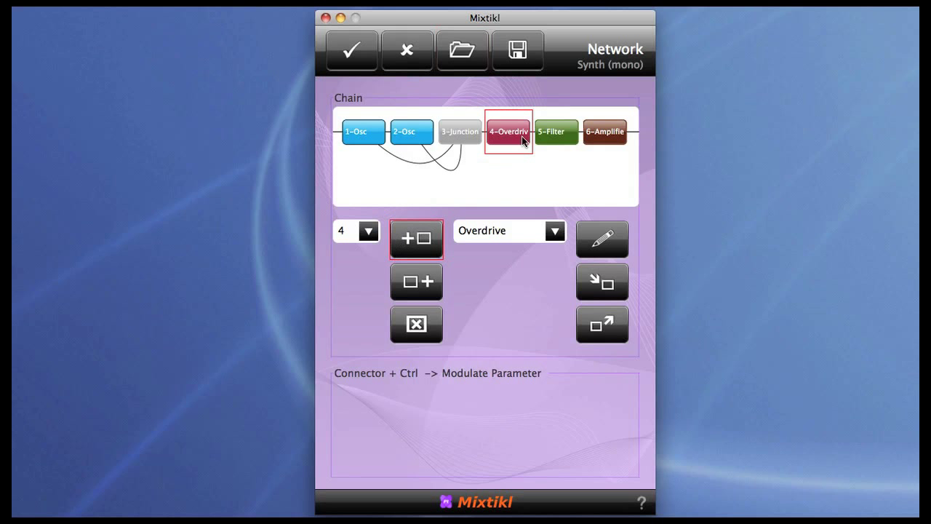
Raise the Overdrive module's Gain to 93 and confirm it
double_click(521, 129)
drag(530, 138, 617, 138)
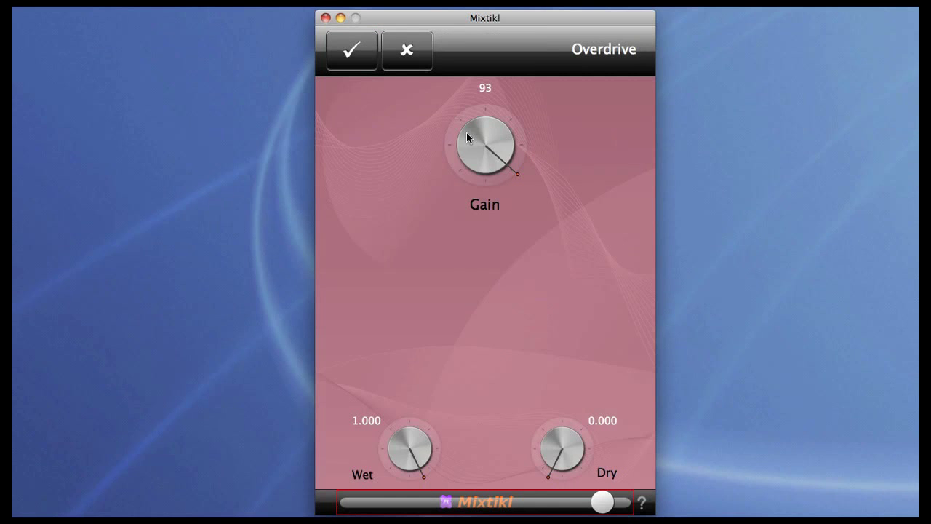
click(352, 49)
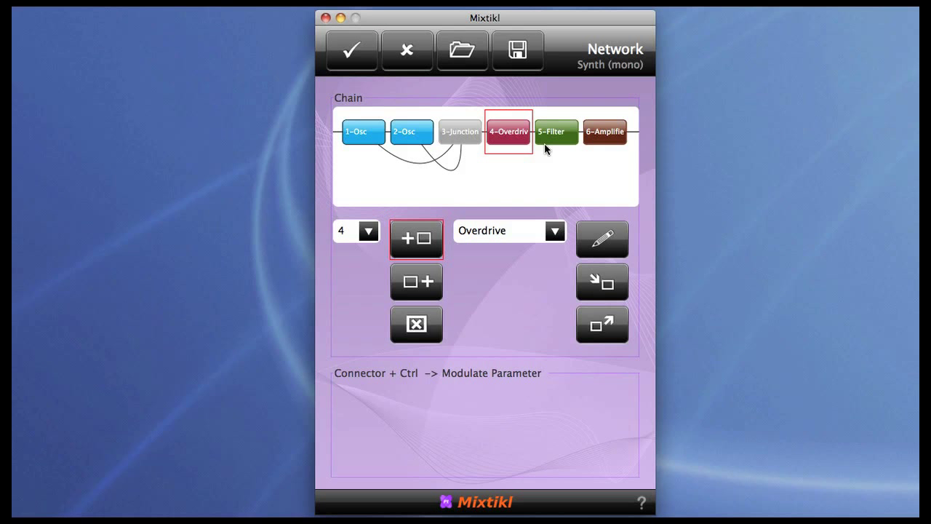
click(547, 142)
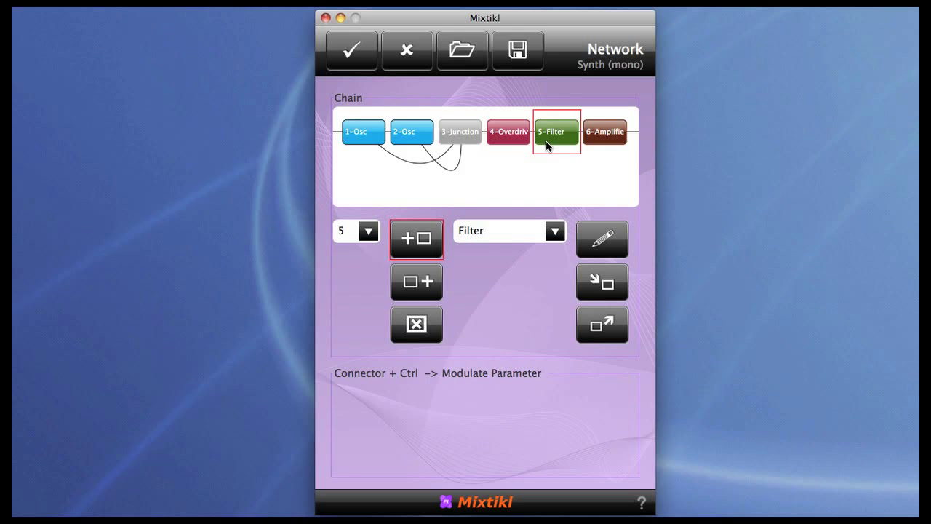
Insert a Ctrl-LFO module before the Filter
click(555, 232)
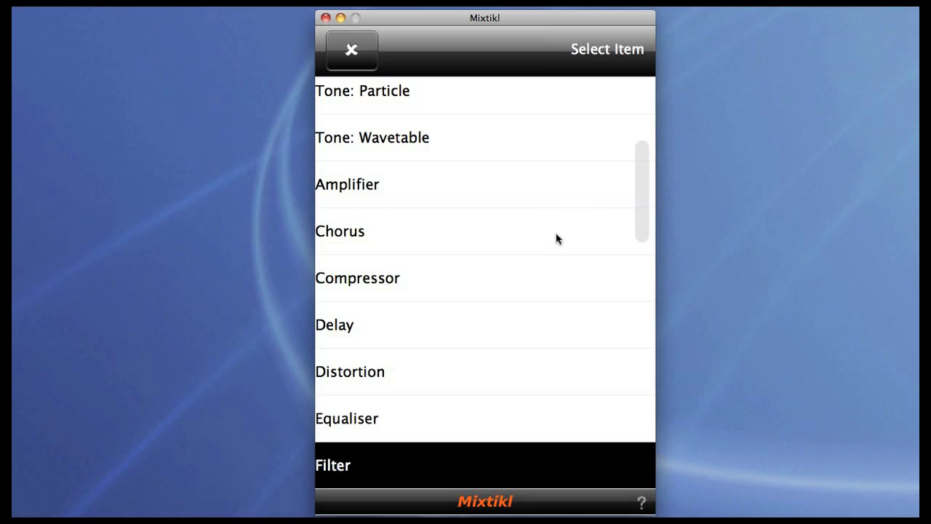
scroll(557, 238, down, 5)
scroll(556, 237, down, 4)
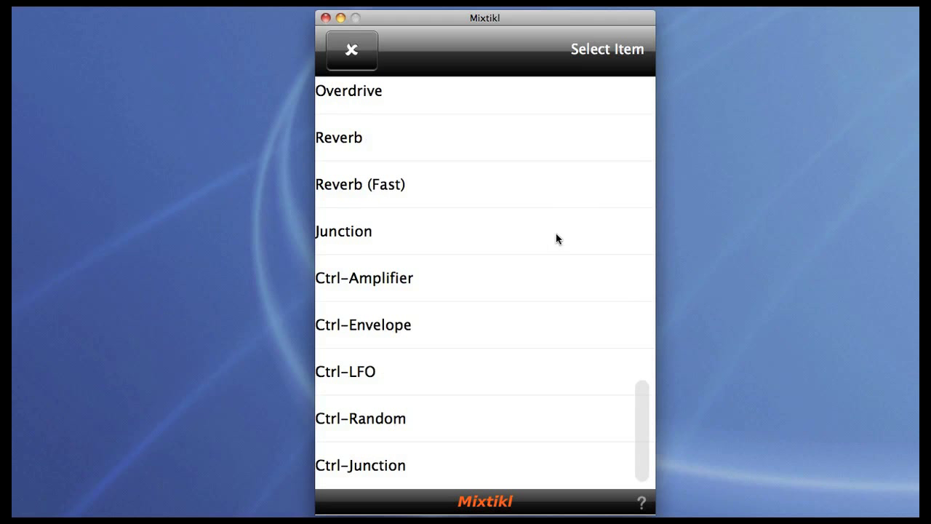
click(431, 361)
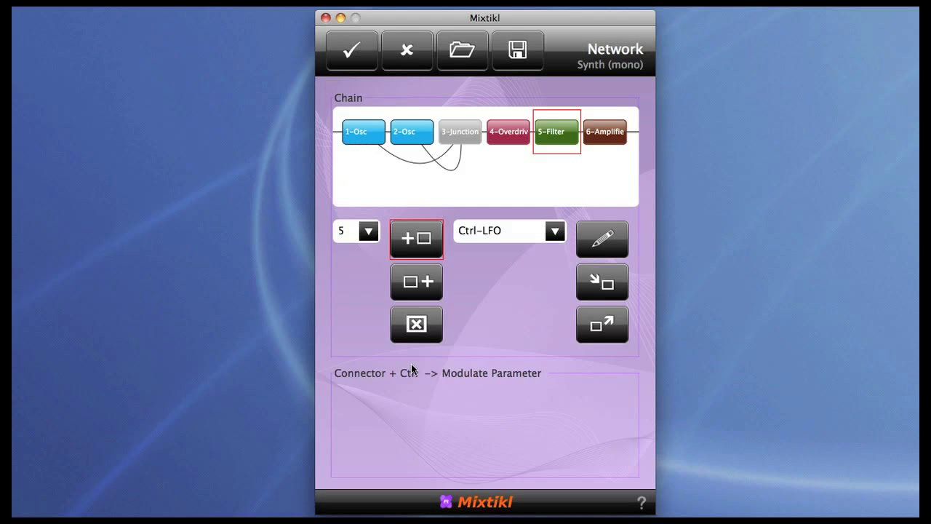
click(423, 254)
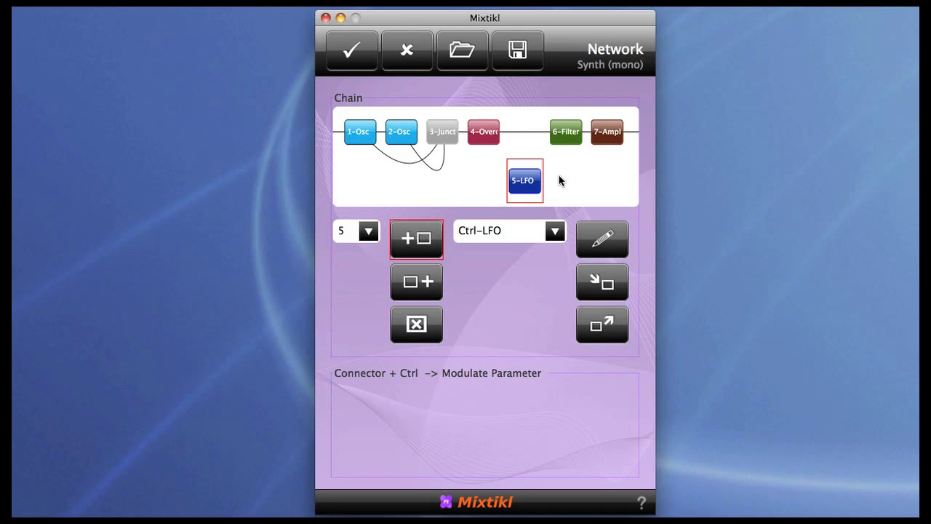
Route the LFO to modulate the Filter's Cutoff
click(566, 144)
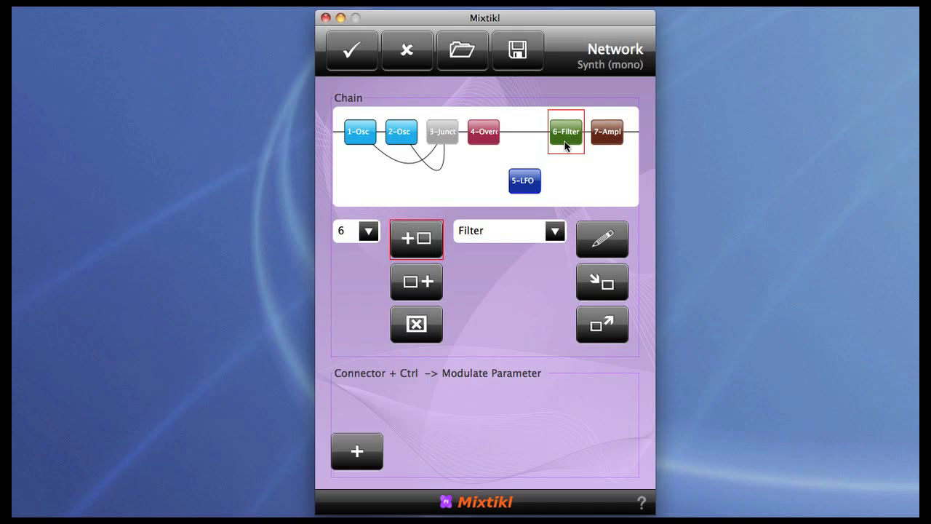
click(363, 452)
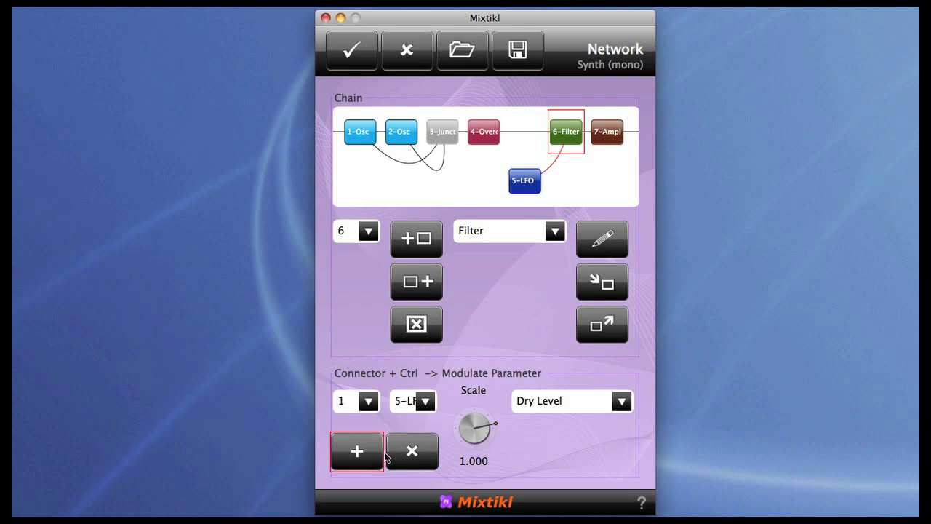
click(614, 401)
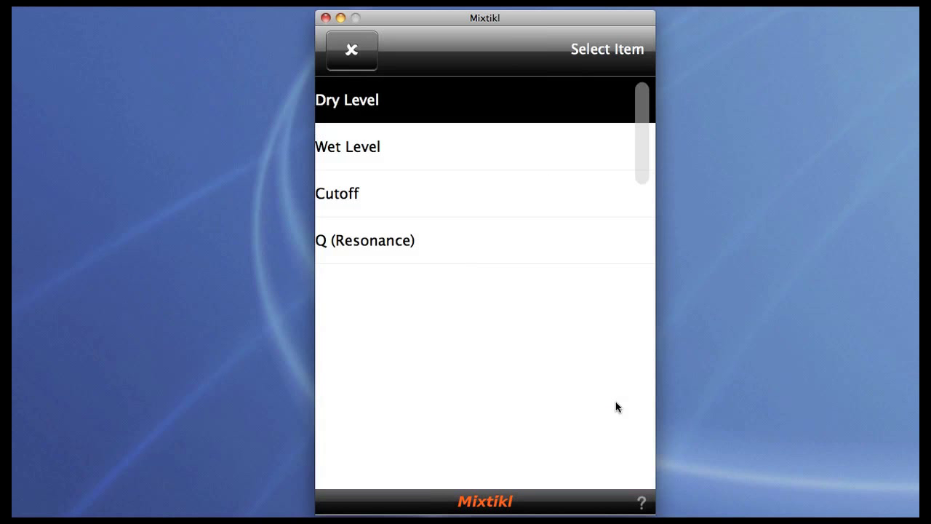
click(445, 192)
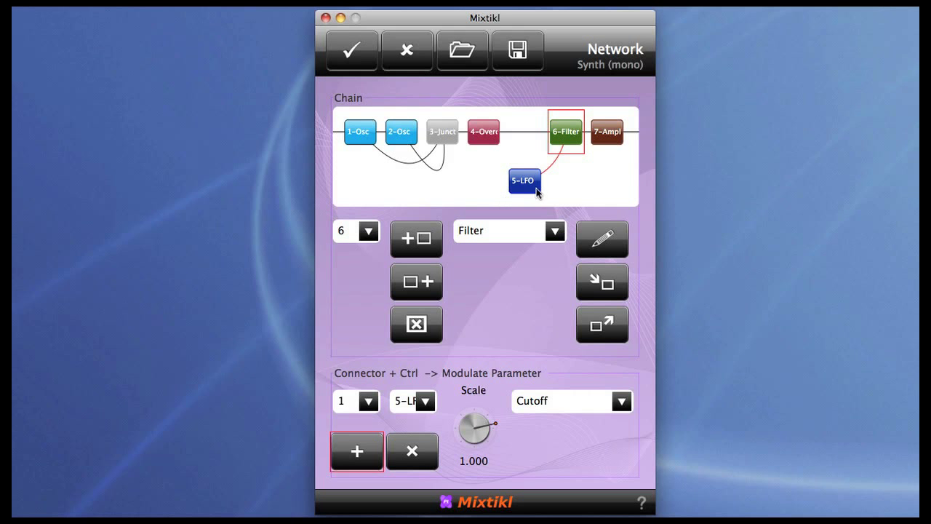
Set the Filter to Band with Quality 2, Q 2.200 and Dry 0.040
double_click(565, 133)
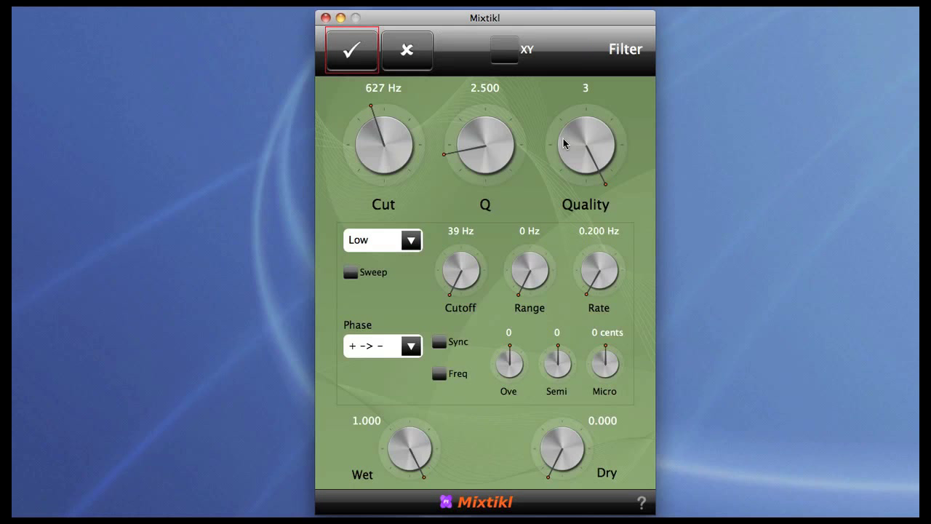
click(403, 246)
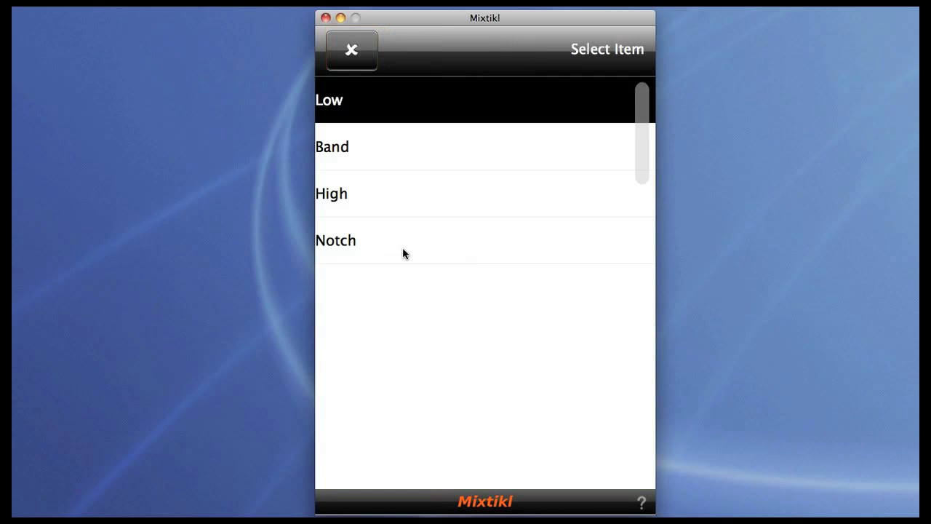
click(374, 159)
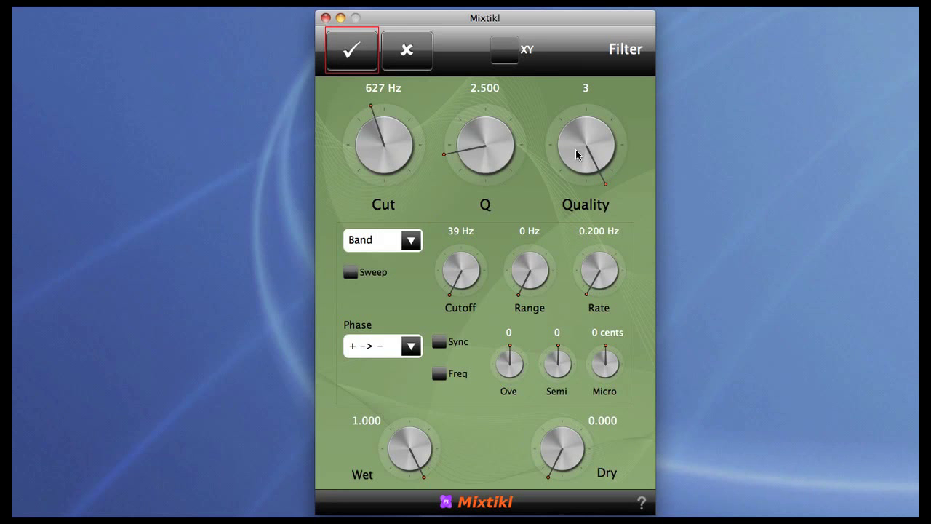
drag(577, 154, 439, 152)
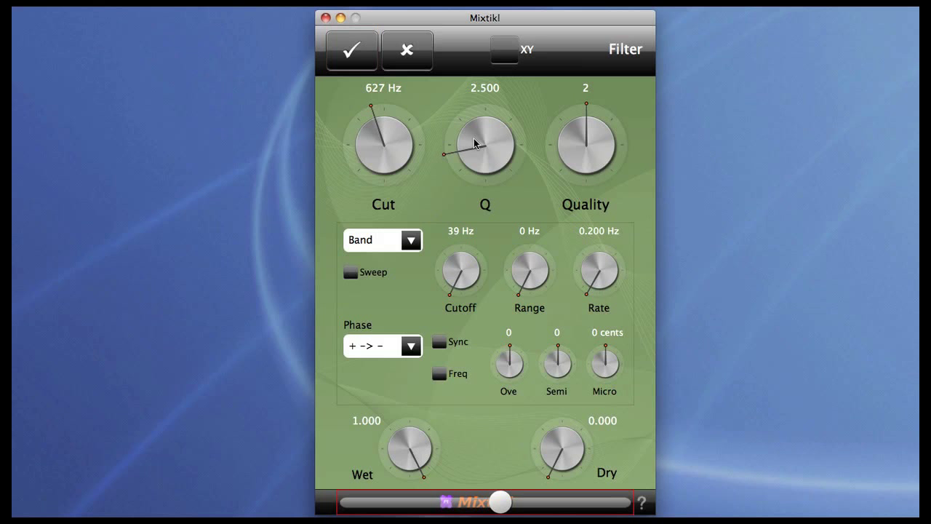
drag(474, 143, 462, 143)
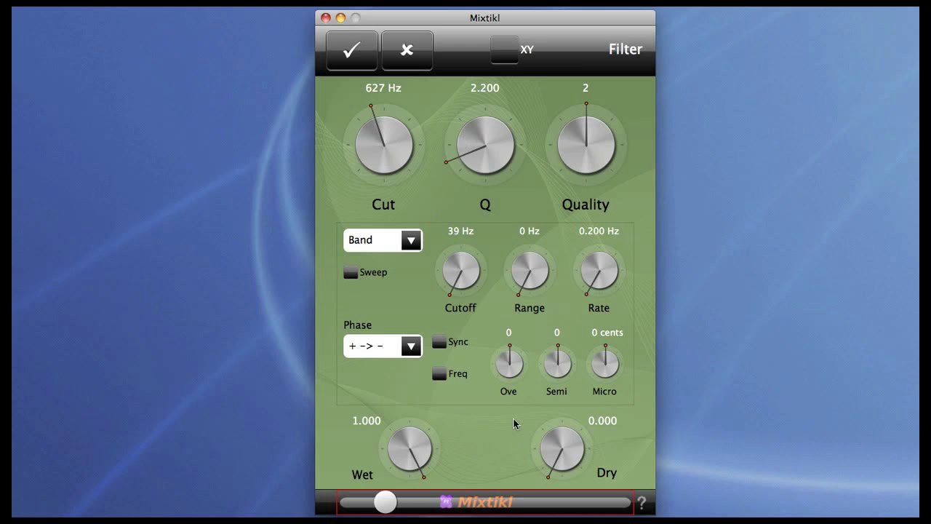
drag(578, 446, 589, 449)
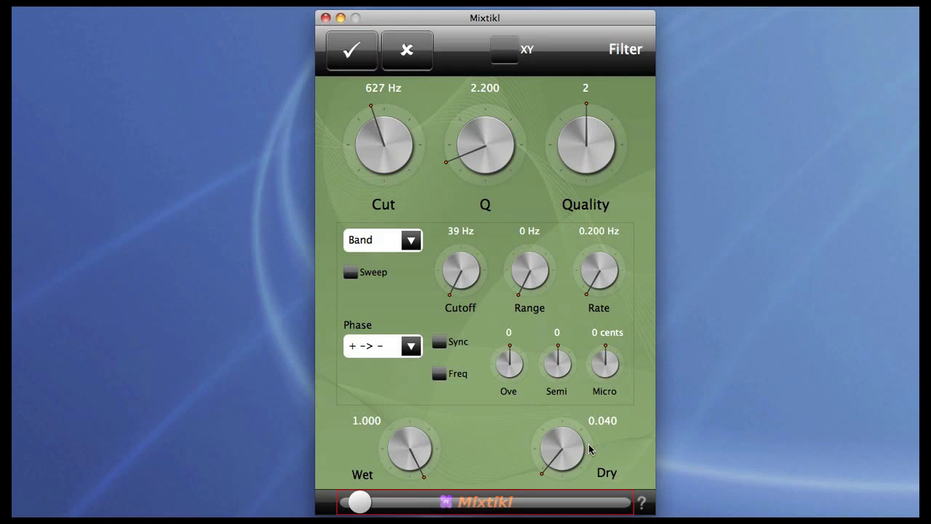
click(349, 52)
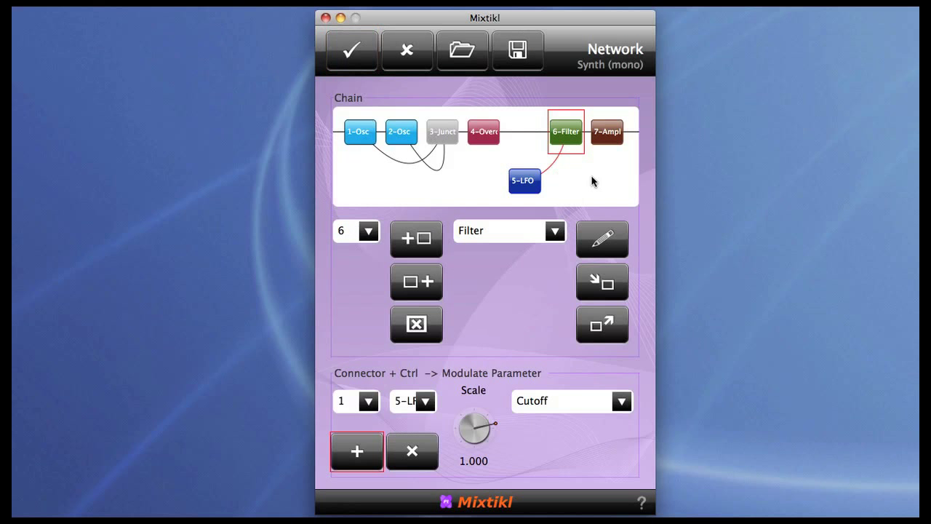
Raise the 7-Amp amplifier Gain to 2.22 and confirm it
click(616, 131)
double_click(615, 130)
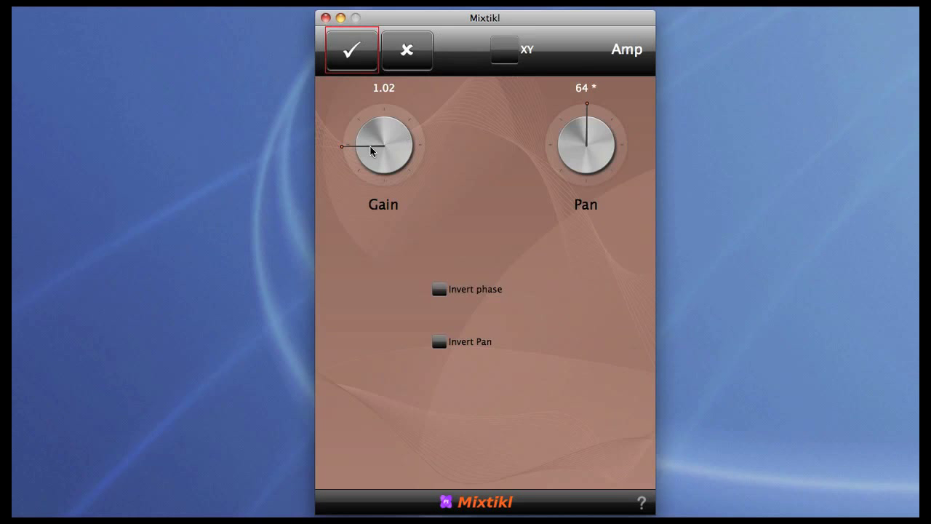
drag(374, 150, 441, 145)
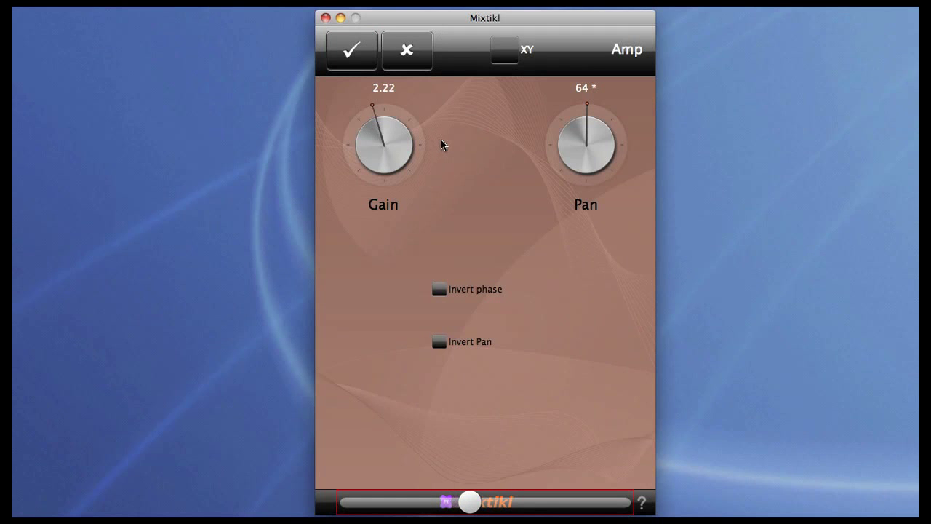
click(357, 62)
Set the 5-LFO to 0.903 Hz, Freq List BPM, Square waveform, with Random Levels on
click(522, 186)
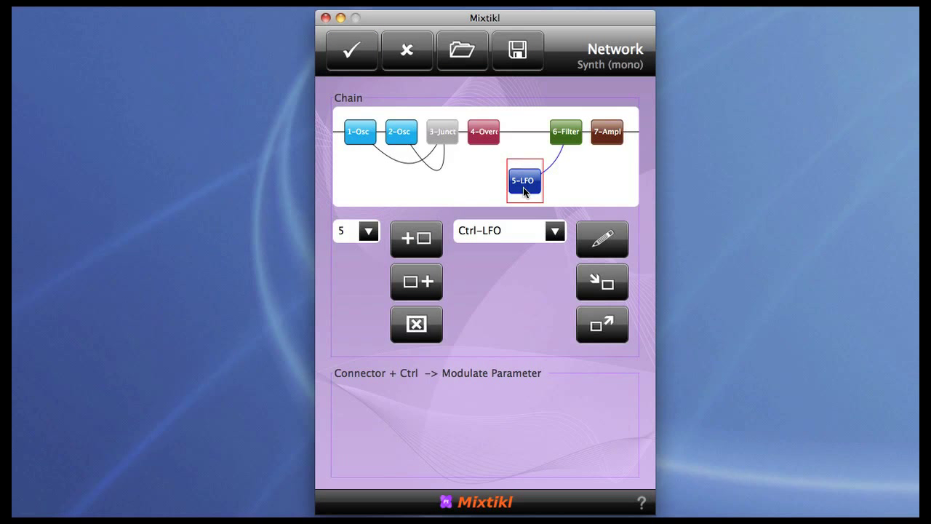
double_click(523, 187)
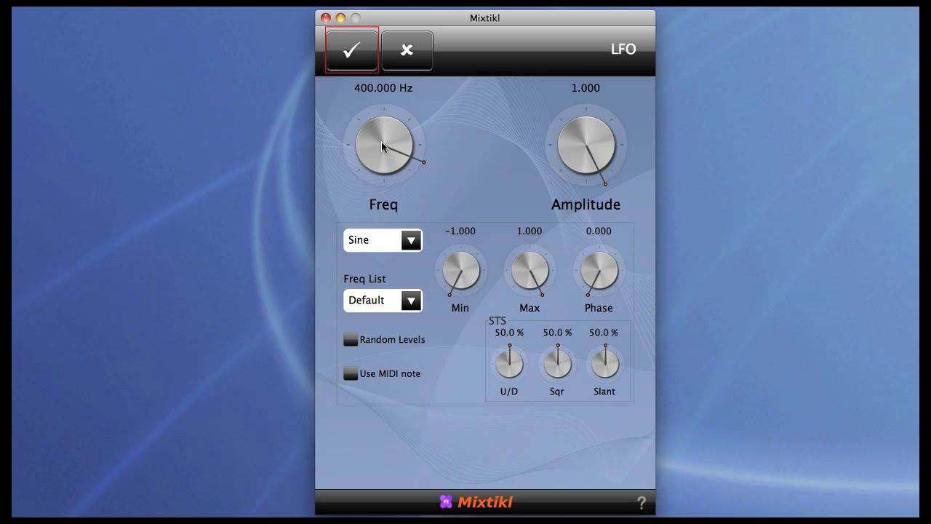
drag(380, 142, 244, 143)
click(411, 301)
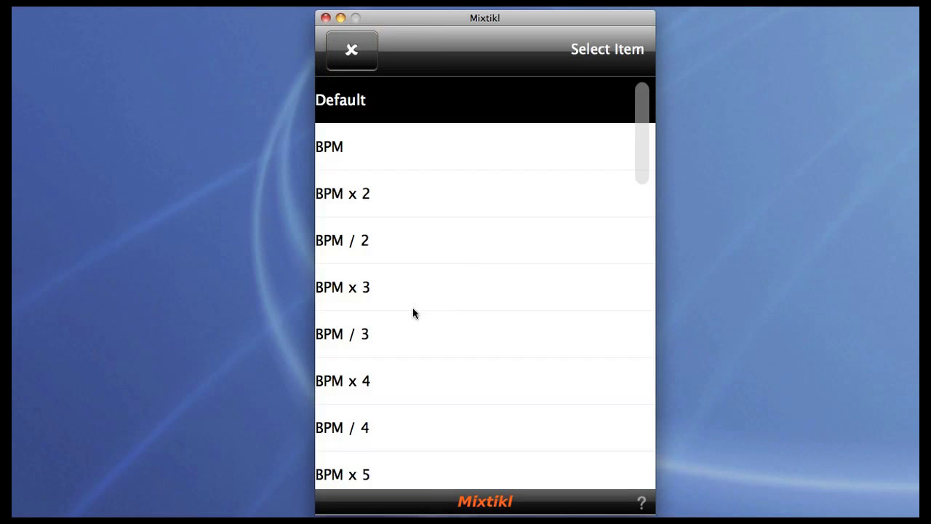
click(375, 153)
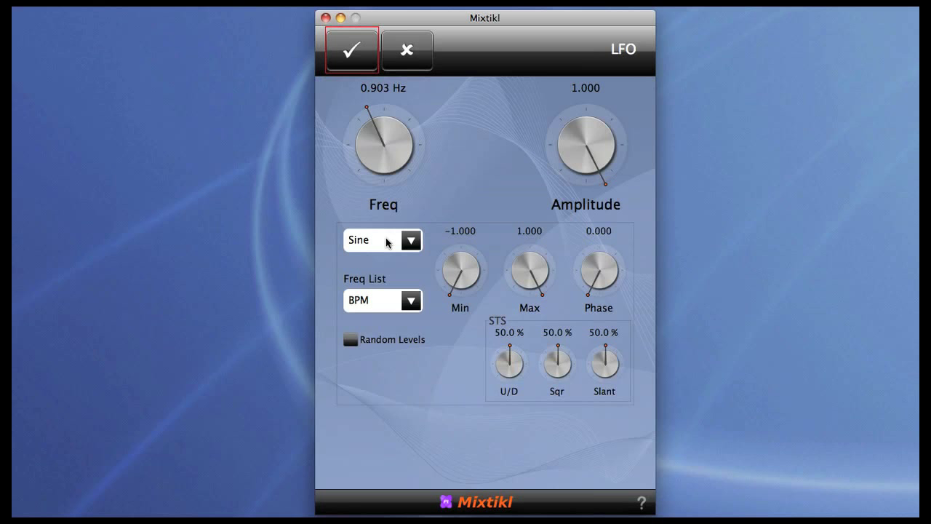
click(409, 246)
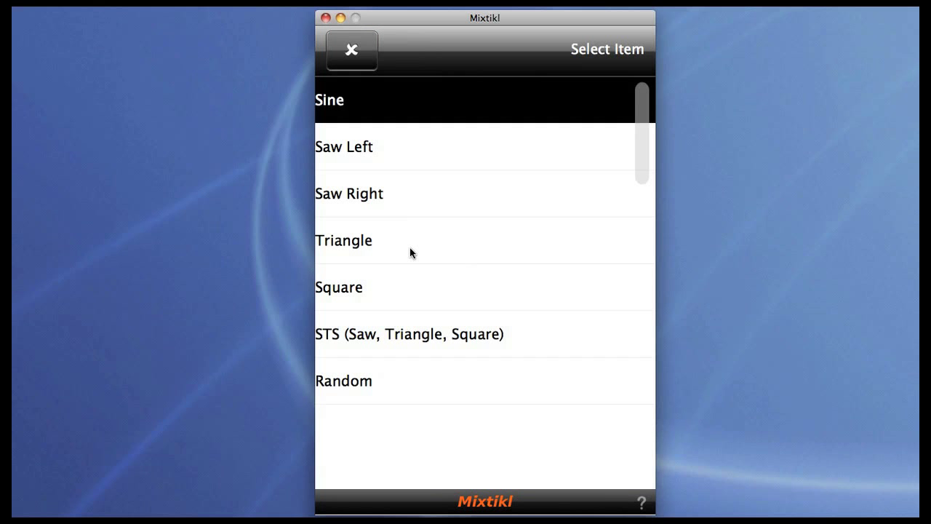
click(402, 286)
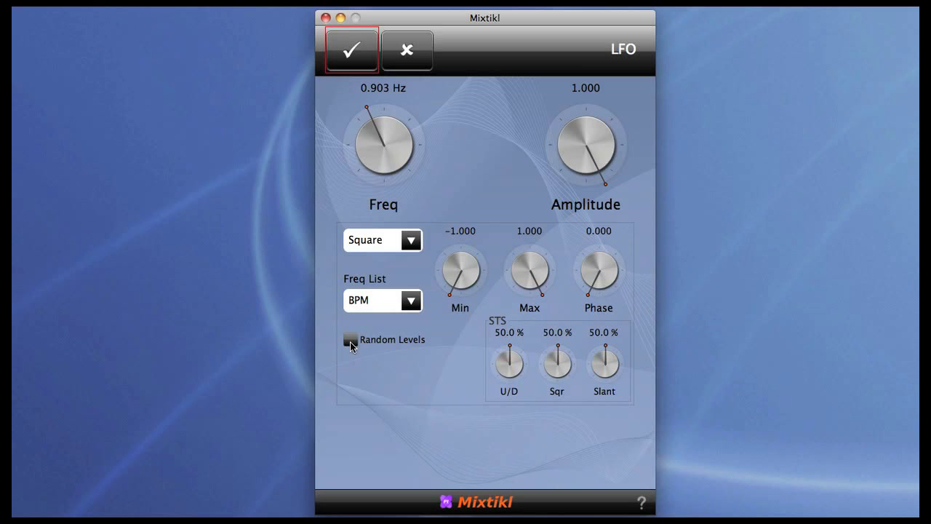
click(350, 340)
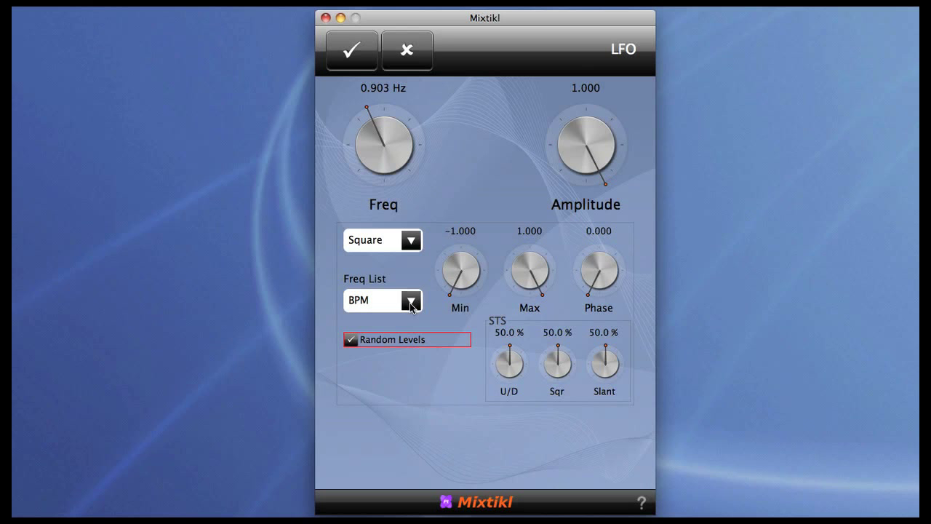
Switch the LFO waveform to STS with Sqr 100%, Slant 0% and U/D 77%
click(411, 242)
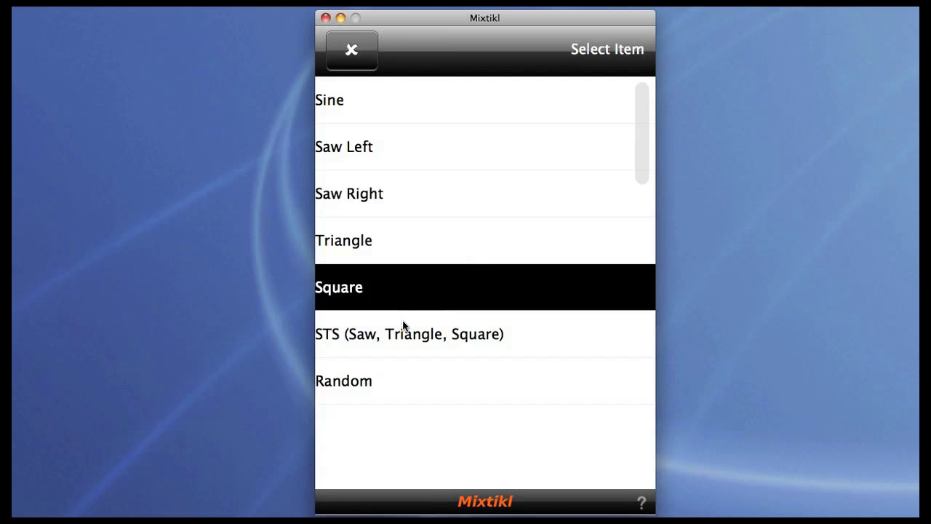
click(411, 334)
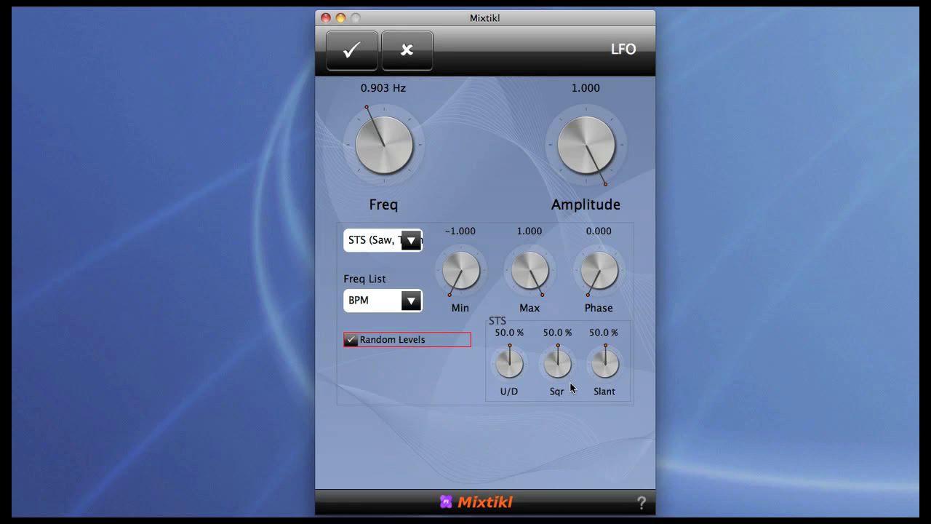
drag(571, 386, 852, 350)
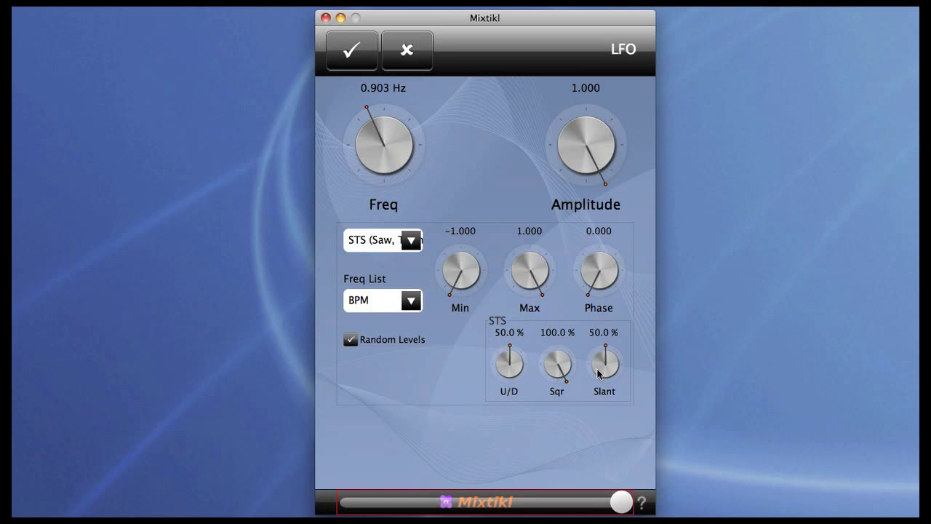
drag(599, 371, 449, 397)
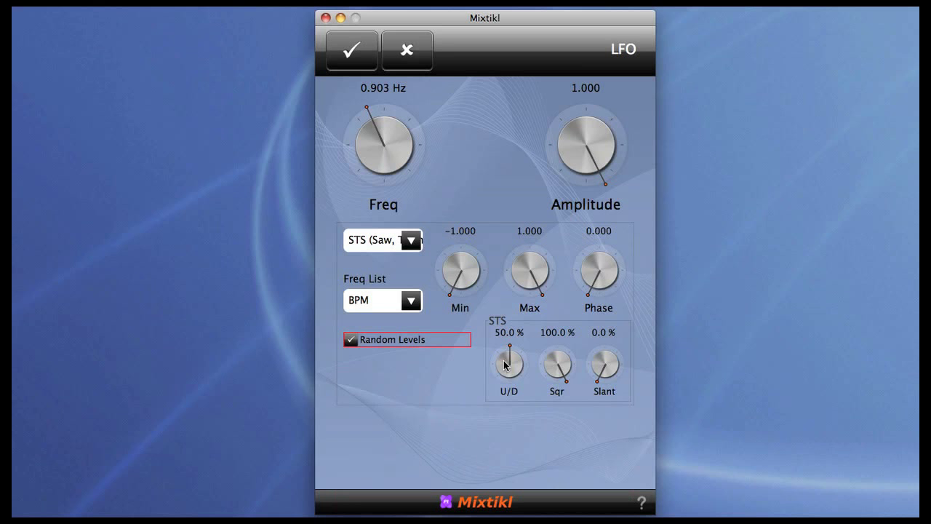
drag(506, 365, 421, 365)
Insert a Ctrl-Junction unit into the fixedpattern synth chain
click(356, 59)
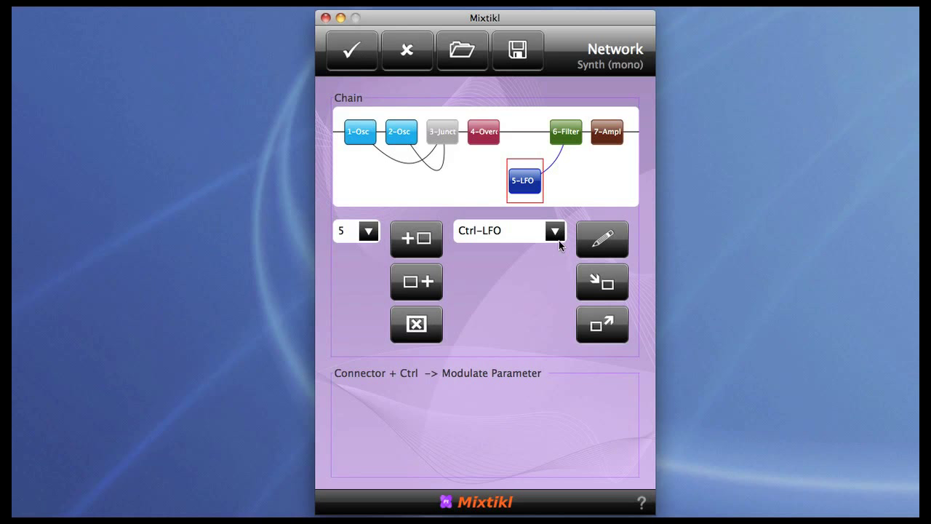
click(558, 241)
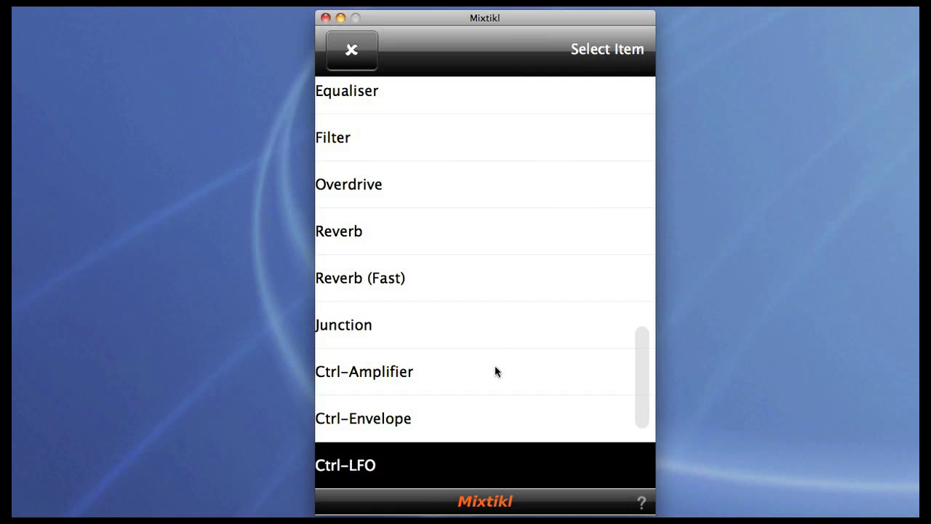
scroll(494, 371, down, 3)
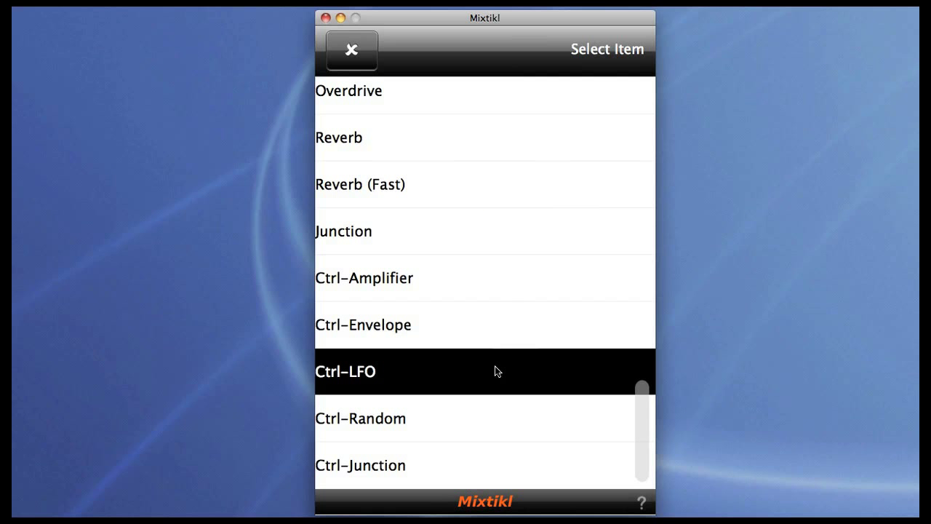
click(452, 464)
click(414, 286)
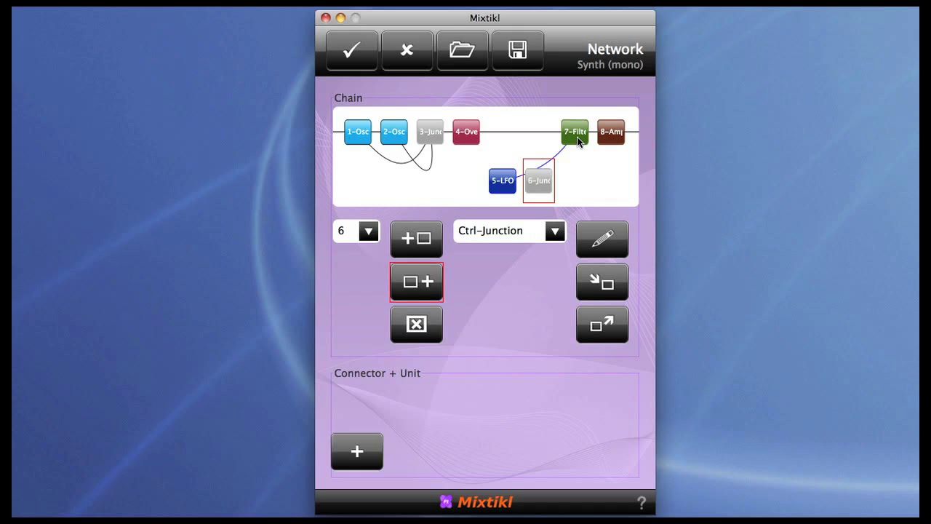
Make 6-Junction the Filter's modulation source and feed the 5-LFO into it
click(577, 137)
click(423, 409)
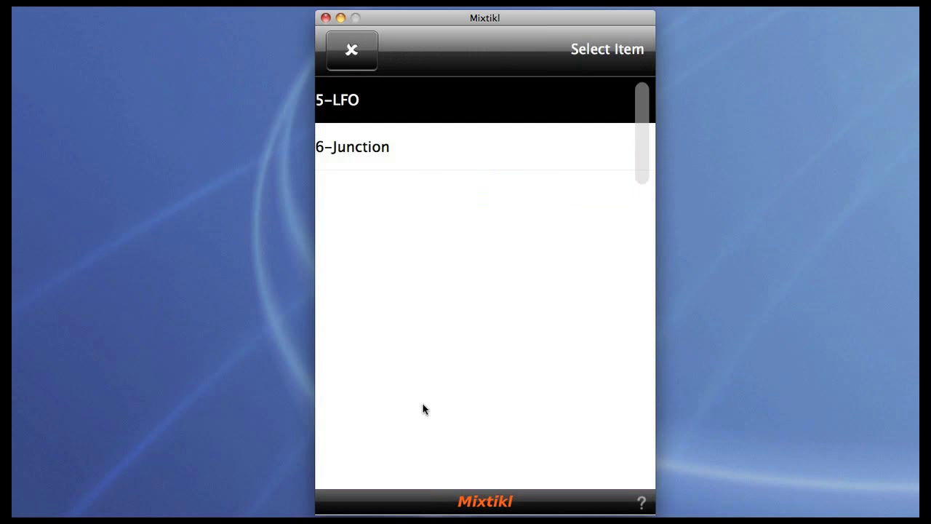
click(374, 155)
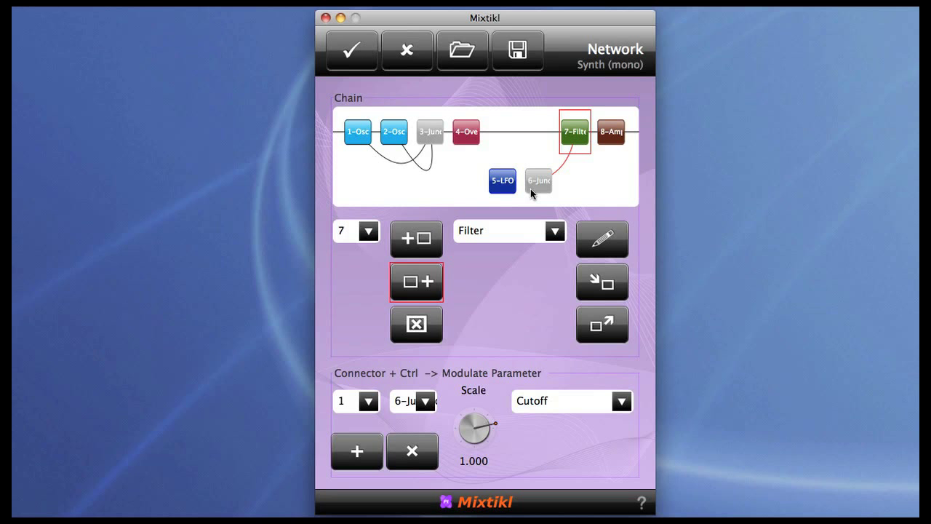
click(530, 189)
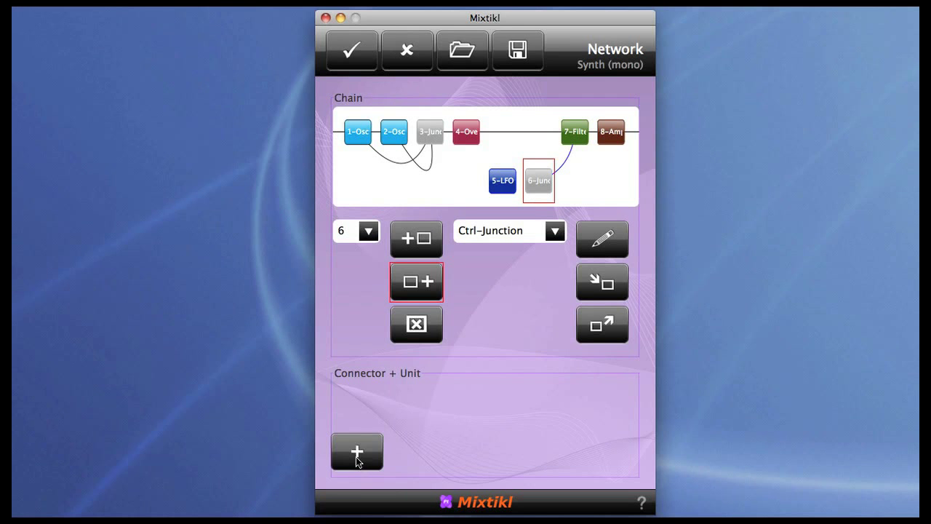
click(356, 453)
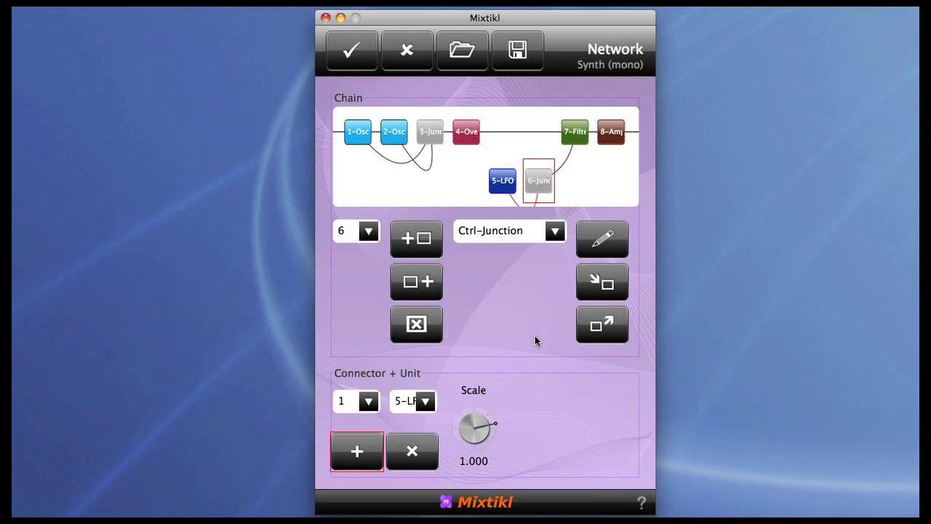
Add a second LFO to the chain and wire it into connector 2 of the 7-Junction
click(504, 191)
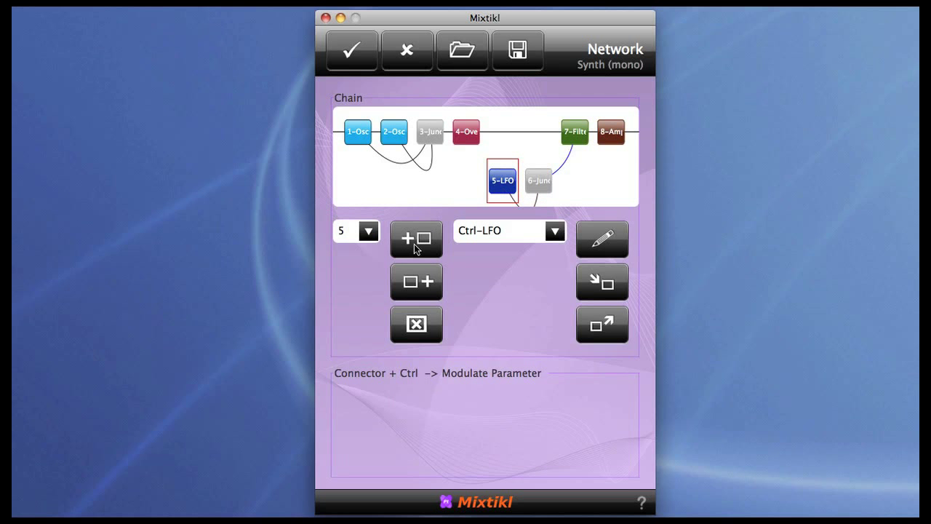
click(416, 240)
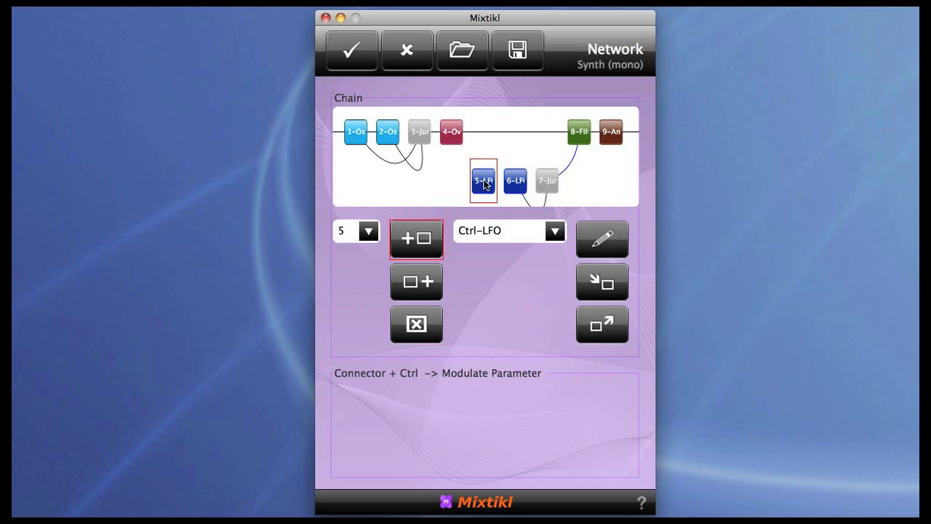
click(541, 185)
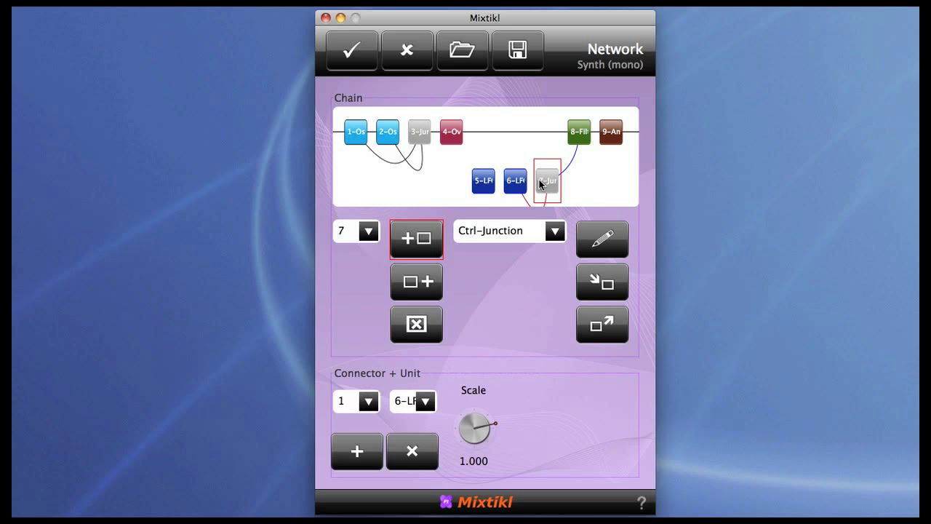
click(356, 449)
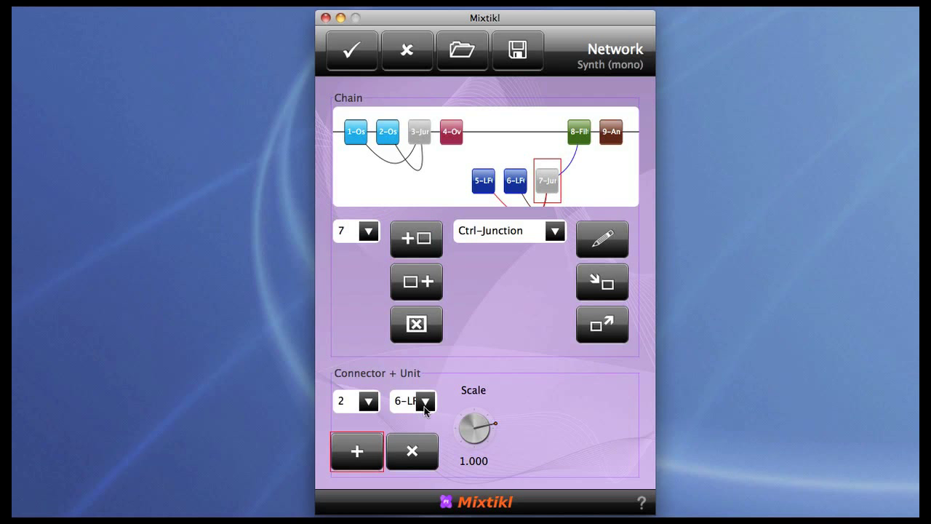
click(426, 404)
click(419, 100)
Set the 5-LFO to an STS waveform at BPM / 2 with Random Levels on
click(480, 184)
double_click(480, 185)
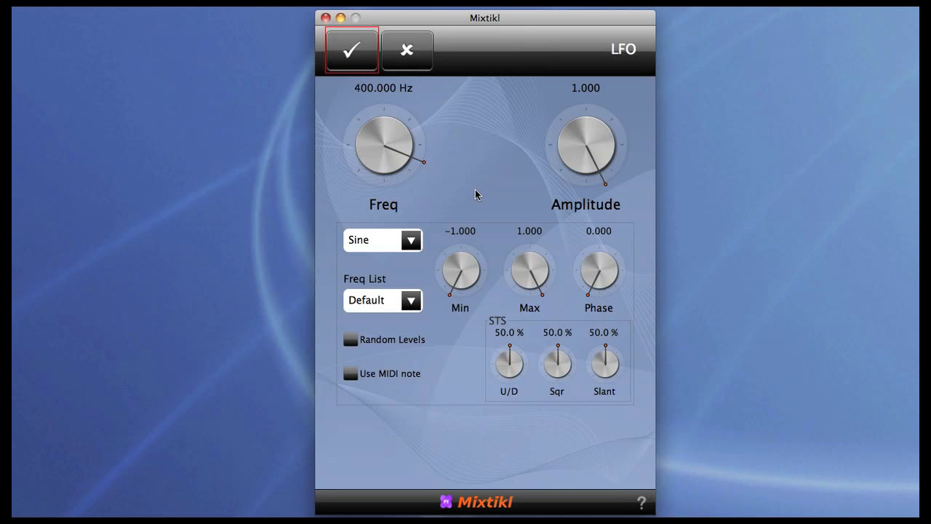
click(411, 300)
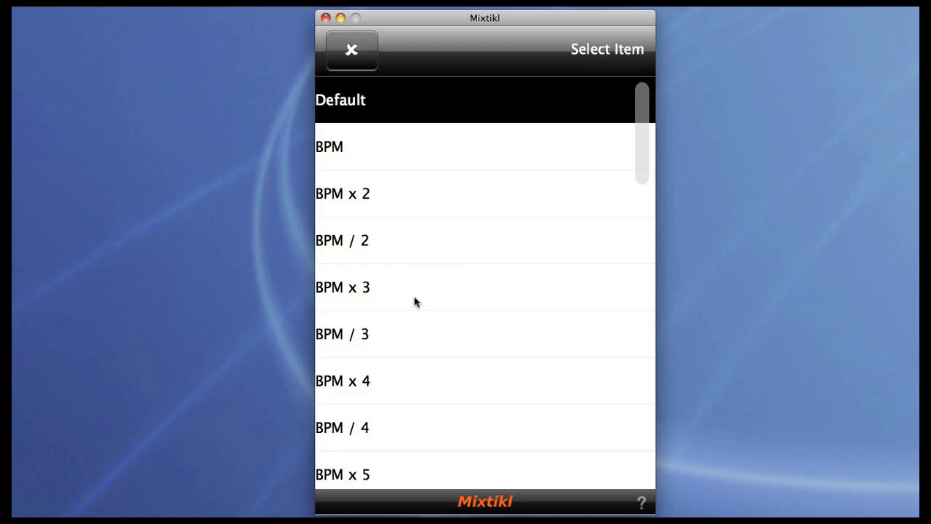
click(412, 252)
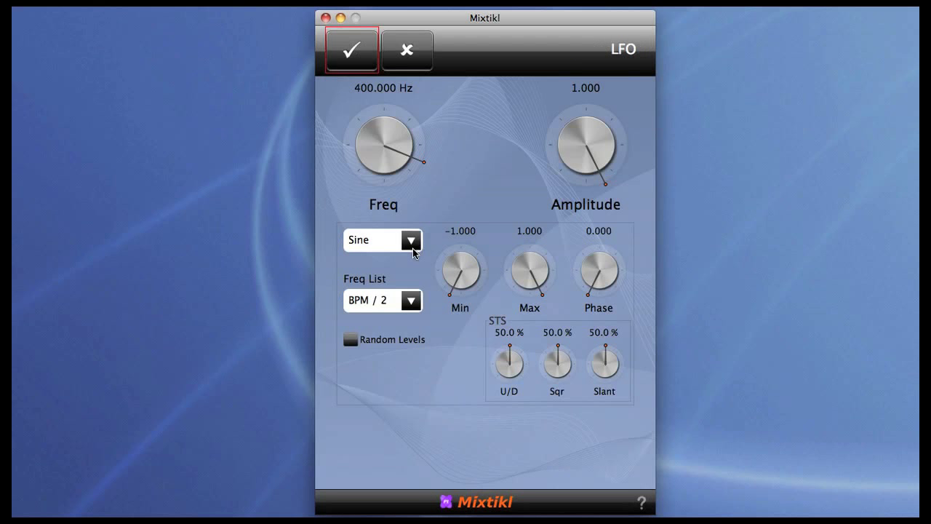
click(412, 248)
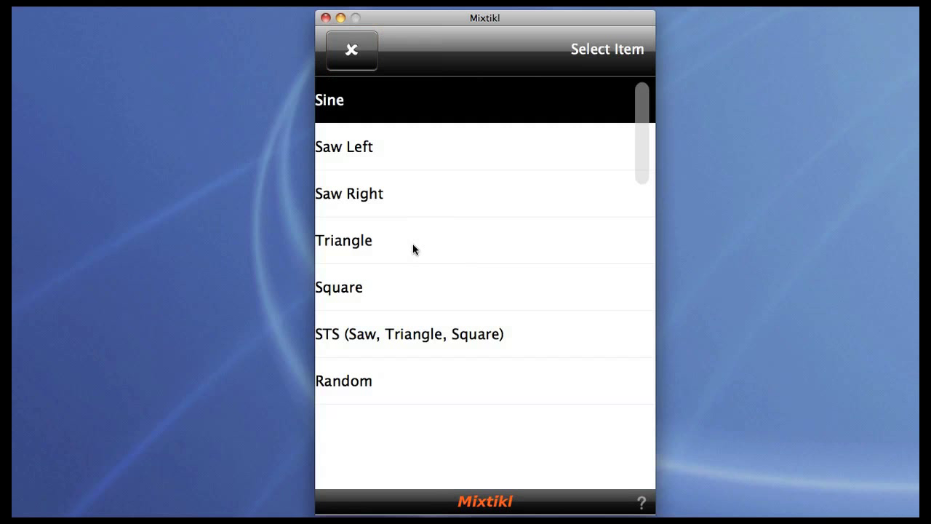
click(426, 341)
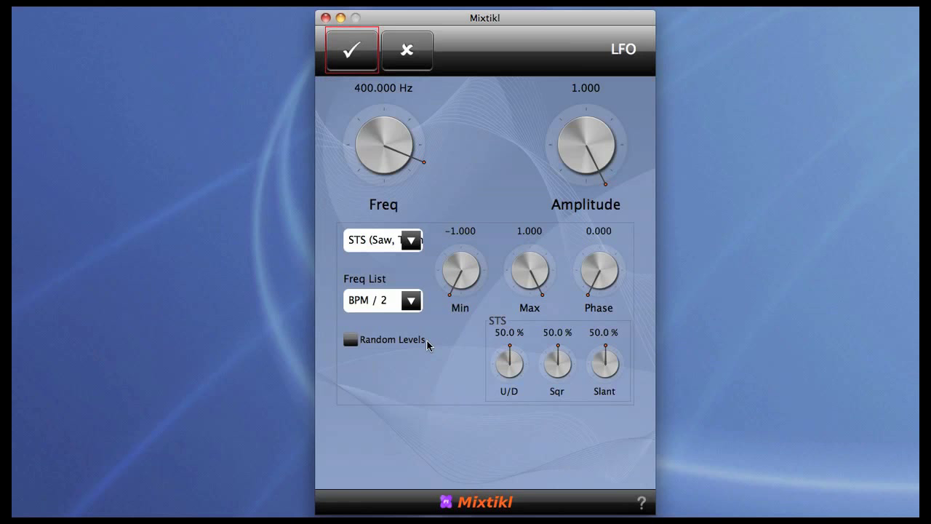
click(351, 339)
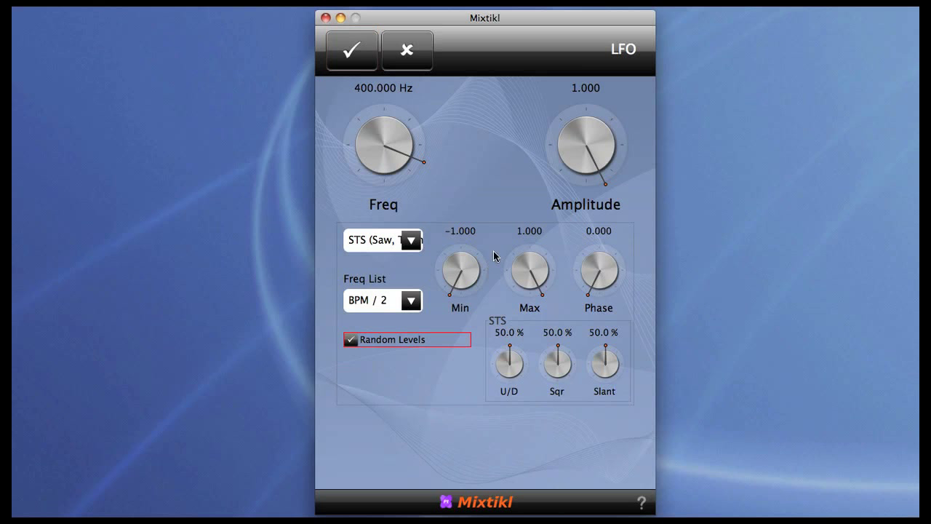
Set the LFO knobs to Min -0.400, U/D 19%, Sqr 100% and Slant 0%
drag(492, 257, 543, 242)
drag(513, 364, 421, 370)
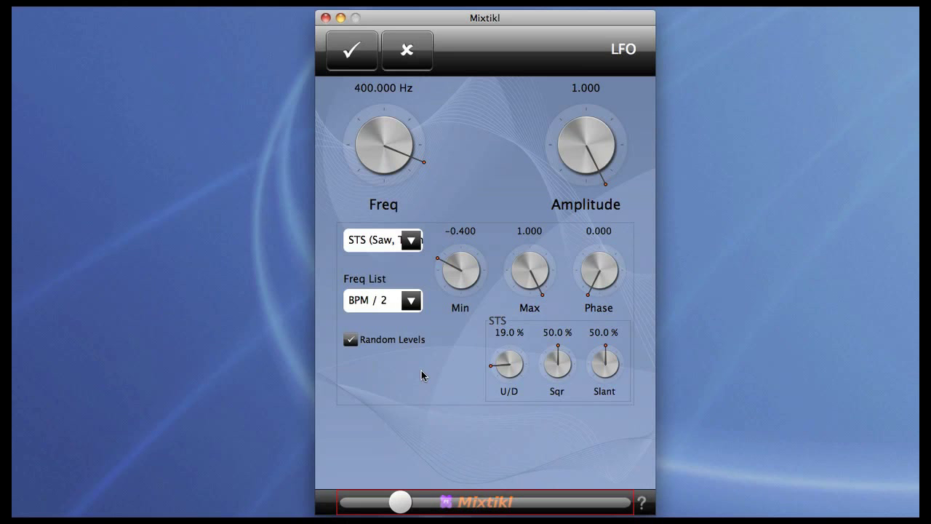
drag(586, 377, 773, 334)
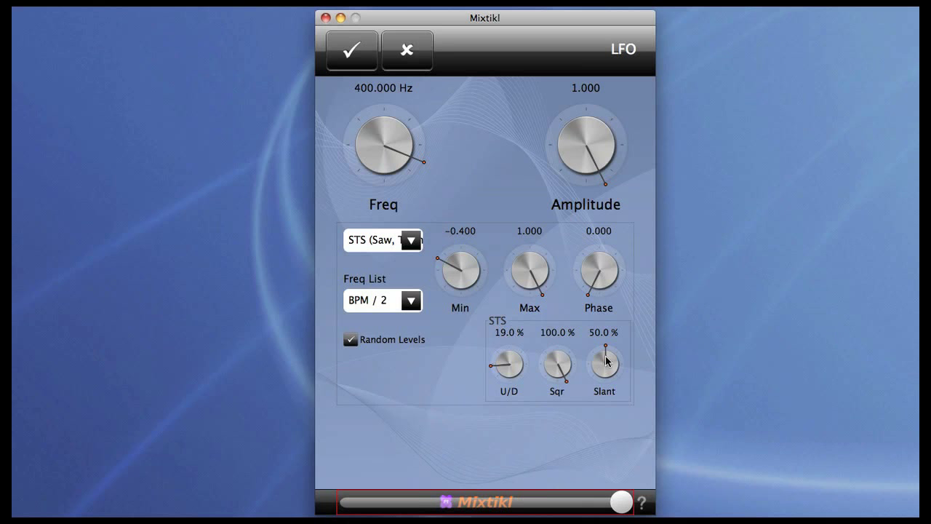
drag(608, 360, 388, 444)
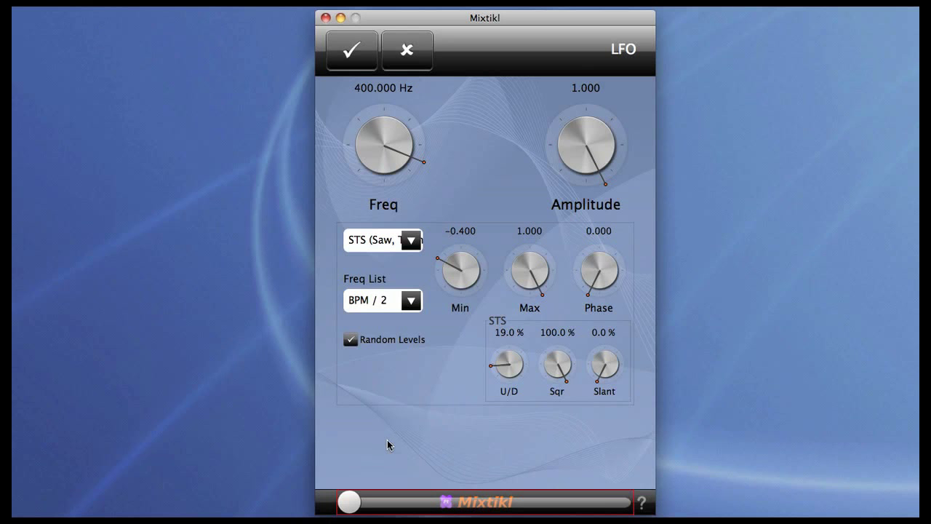
Try BPM / 4 and BPM x 3 as LFO rates and raise Min to -0.020
click(412, 302)
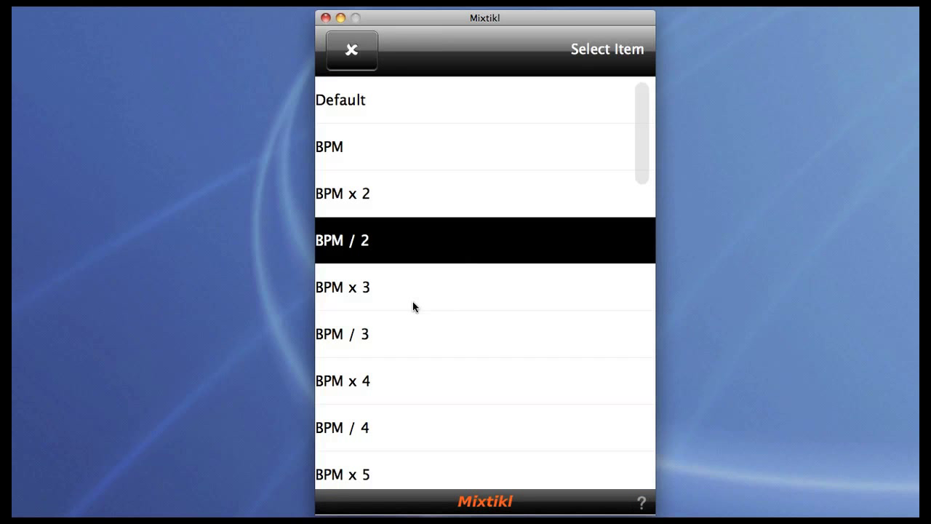
click(434, 424)
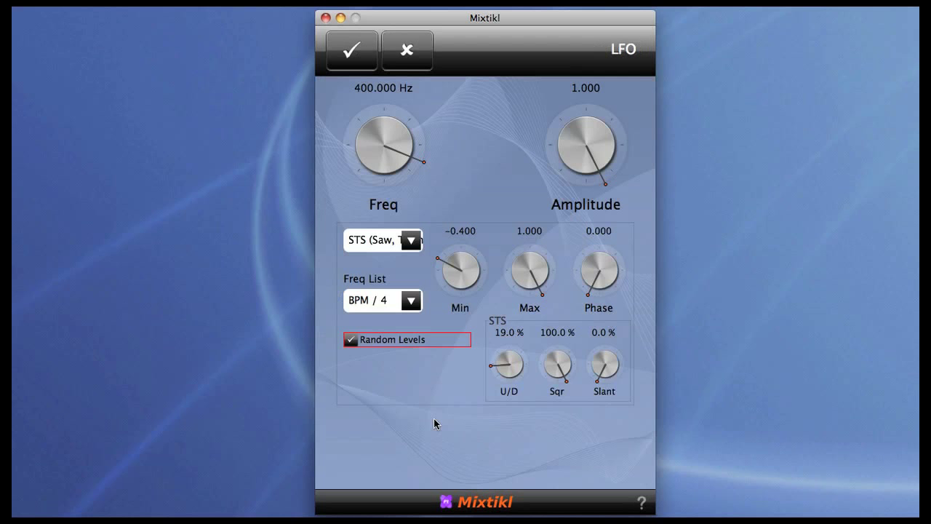
click(412, 301)
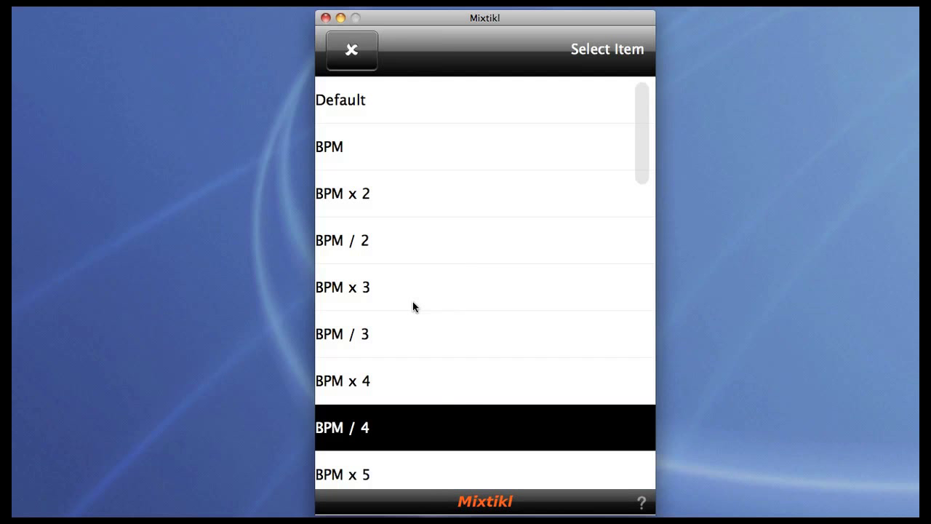
click(429, 291)
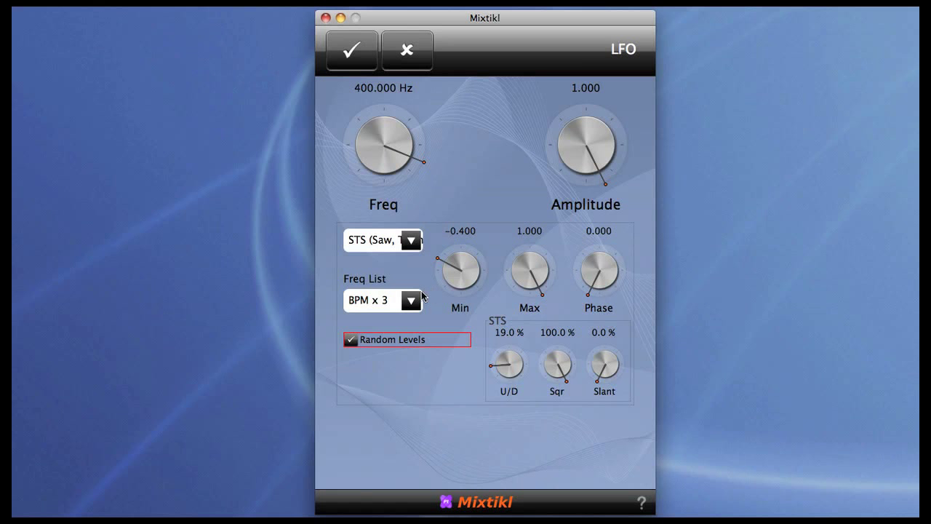
click(462, 263)
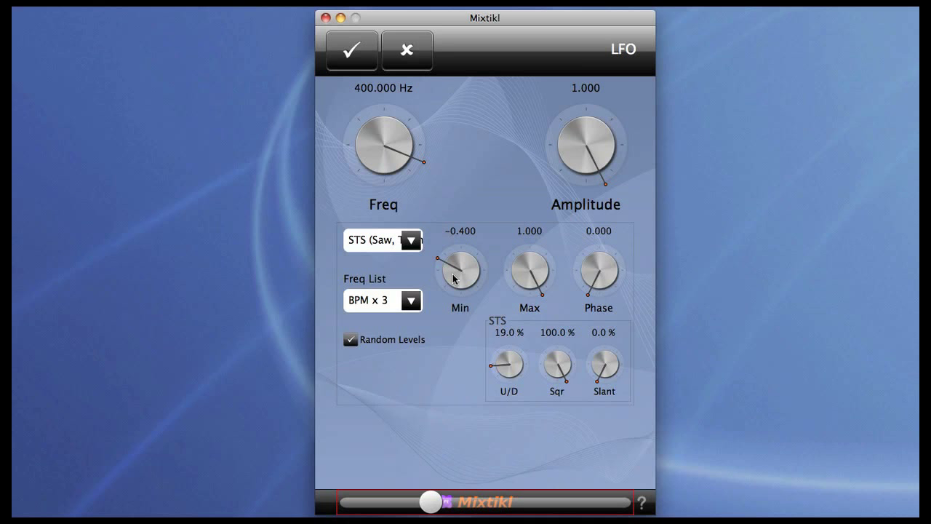
drag(454, 278, 526, 245)
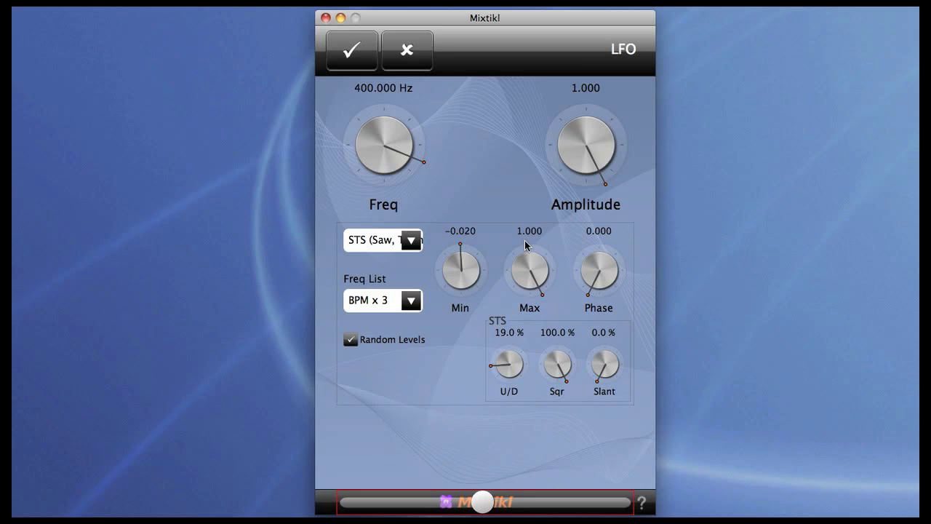
Try BPM x 2 and BPM / 4, then settle the LFO rate on BPM / 2
click(411, 300)
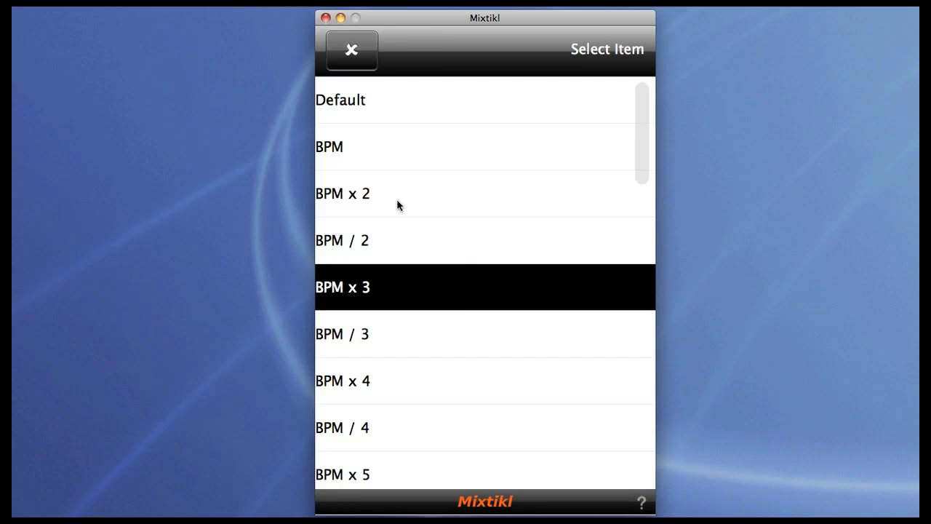
click(397, 203)
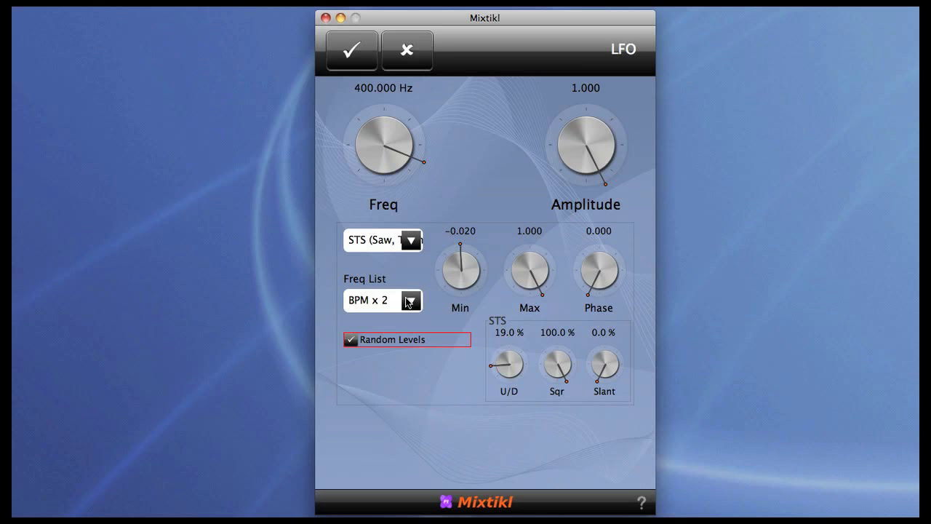
click(410, 301)
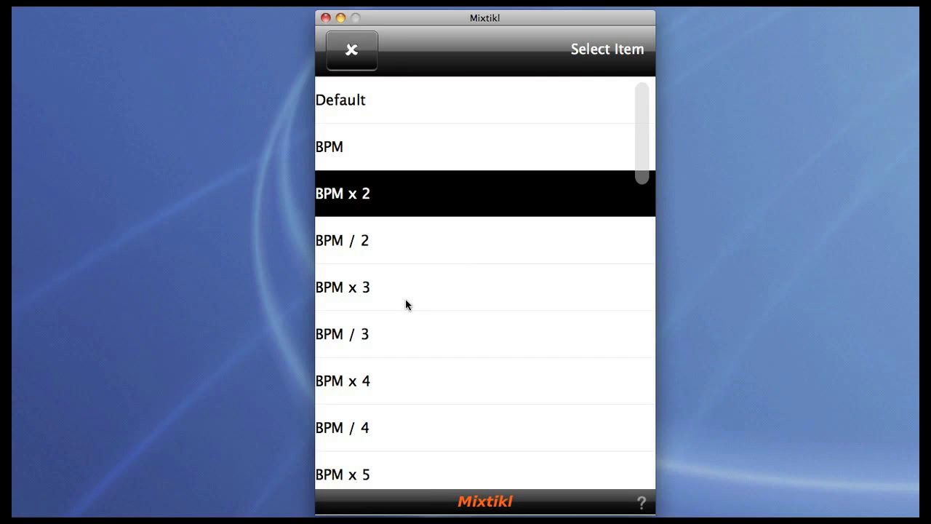
click(404, 424)
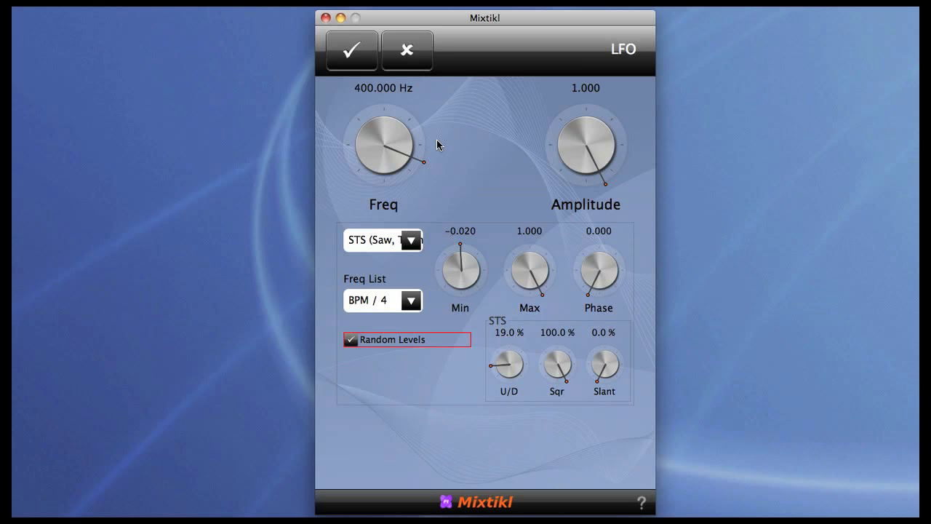
click(411, 302)
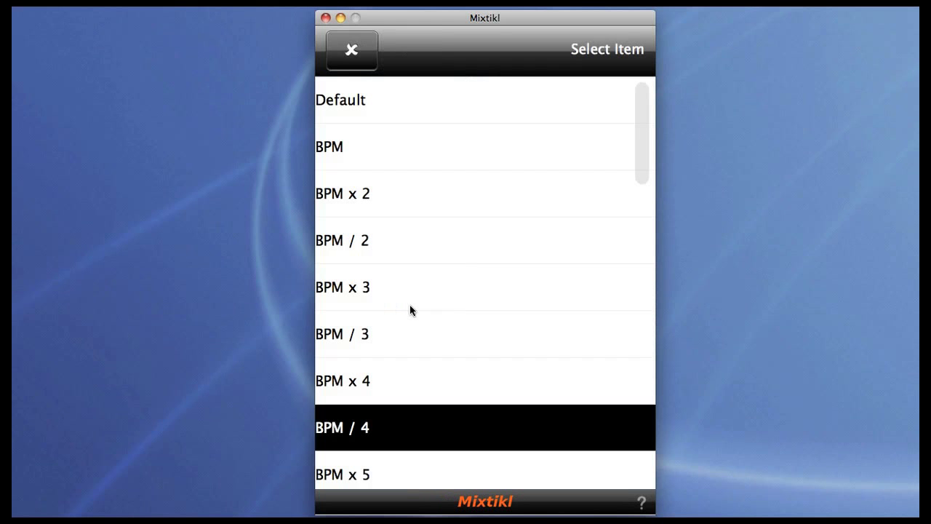
click(403, 254)
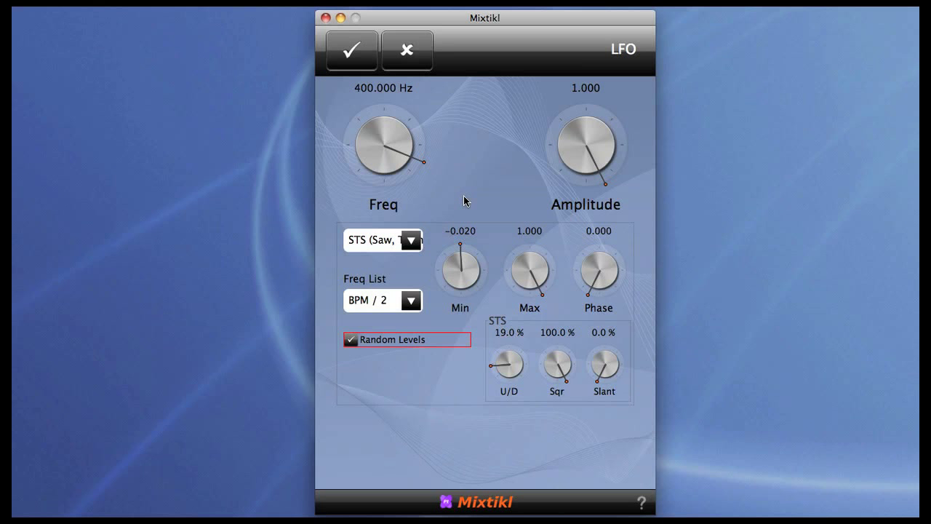
Confirm the LFO and raise the 7-Junction's Scale to 1.743
click(352, 64)
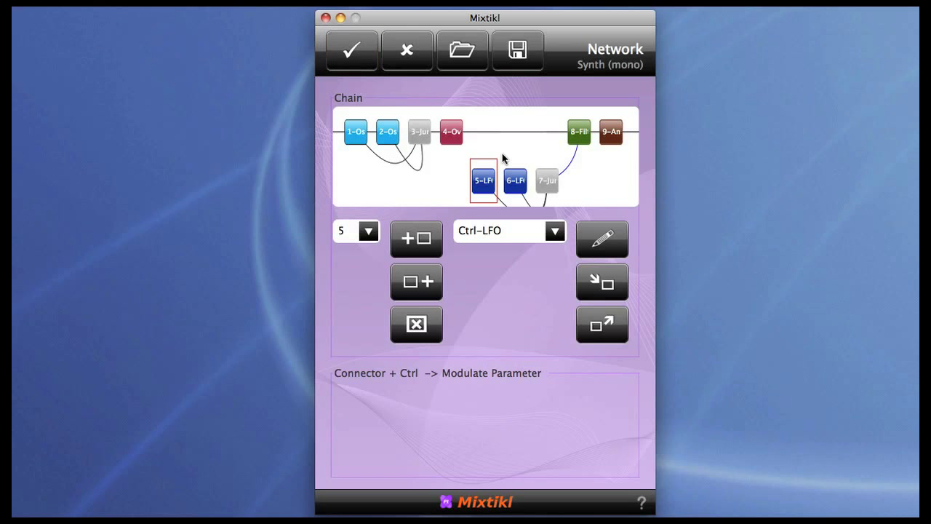
click(554, 185)
click(469, 420)
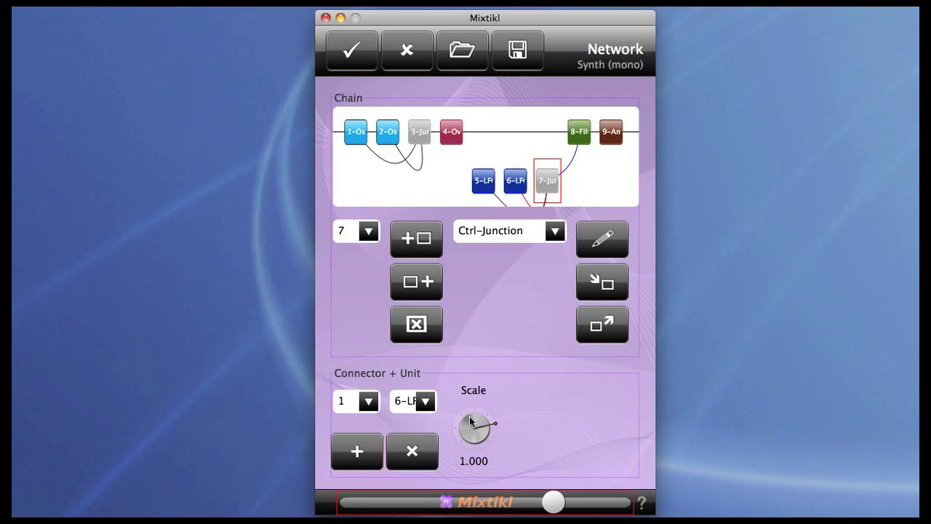
drag(480, 420, 524, 412)
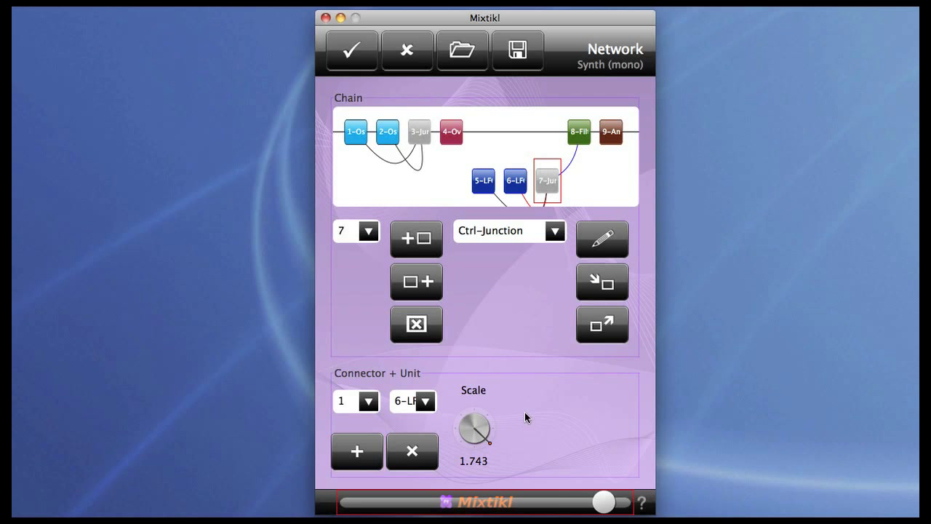
Raise the 6-LFO's Min from -1.000 to -0.500 and confirm it
double_click(521, 187)
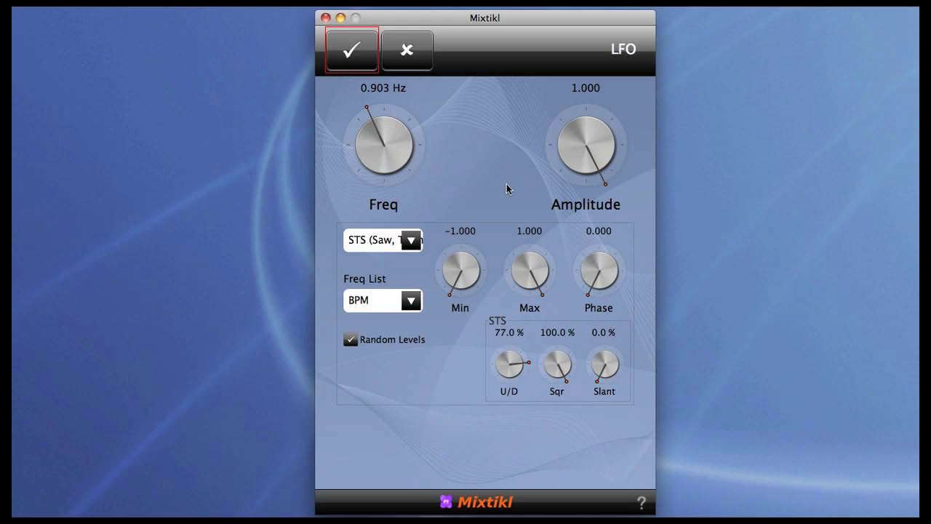
drag(463, 275, 540, 232)
click(352, 51)
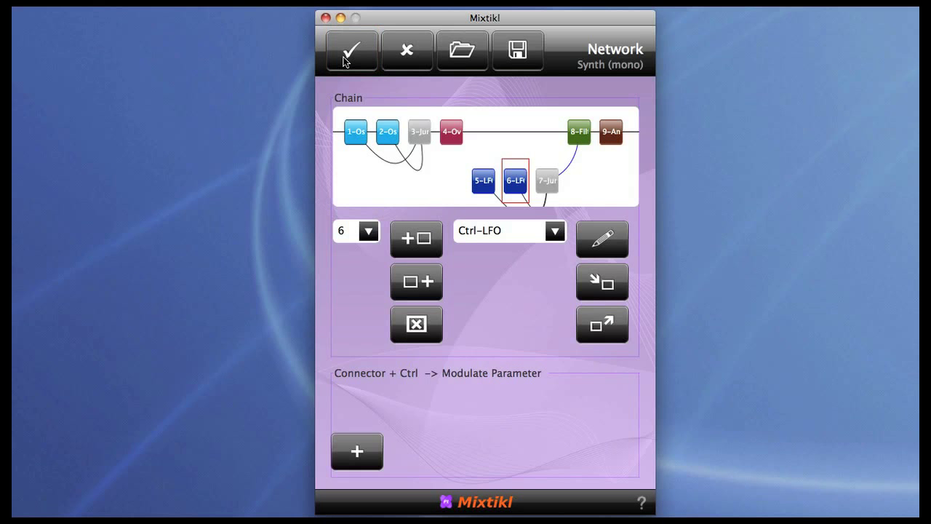
Back out of the network, synth settings and cell panels to the mix
click(345, 59)
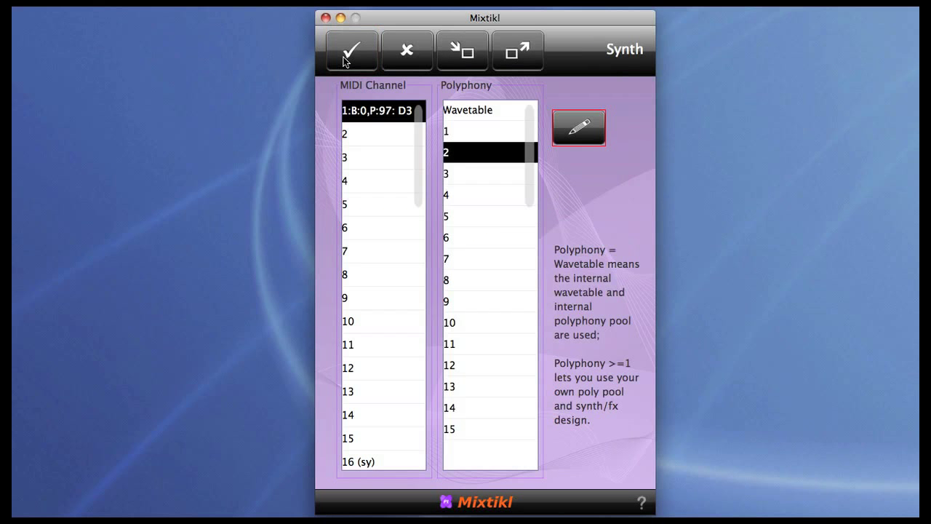
click(344, 59)
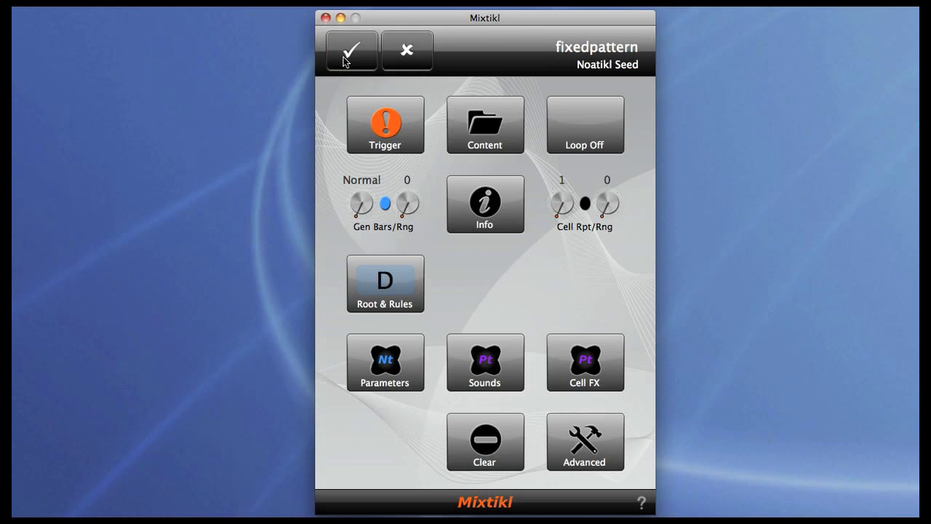
click(345, 60)
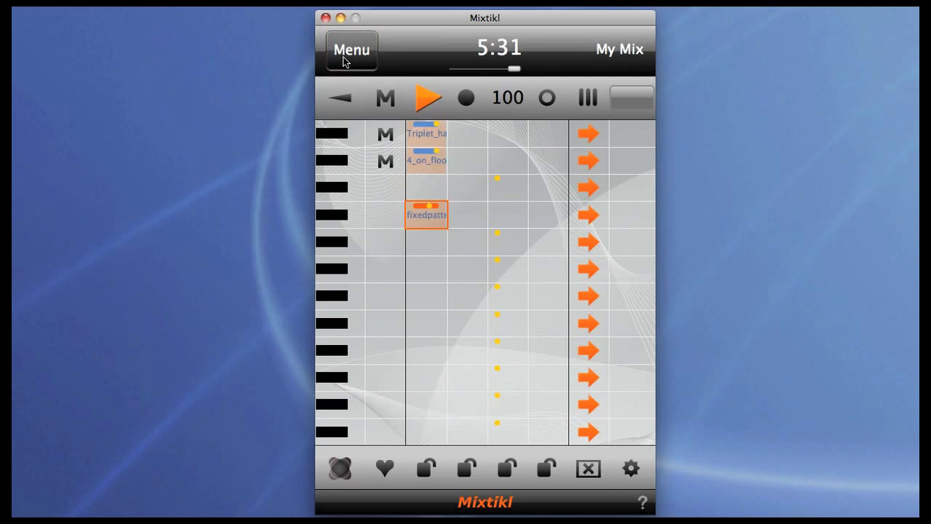
Change the fixedpattern cell's scale rule from Custom to Minor and confirm
click(427, 219)
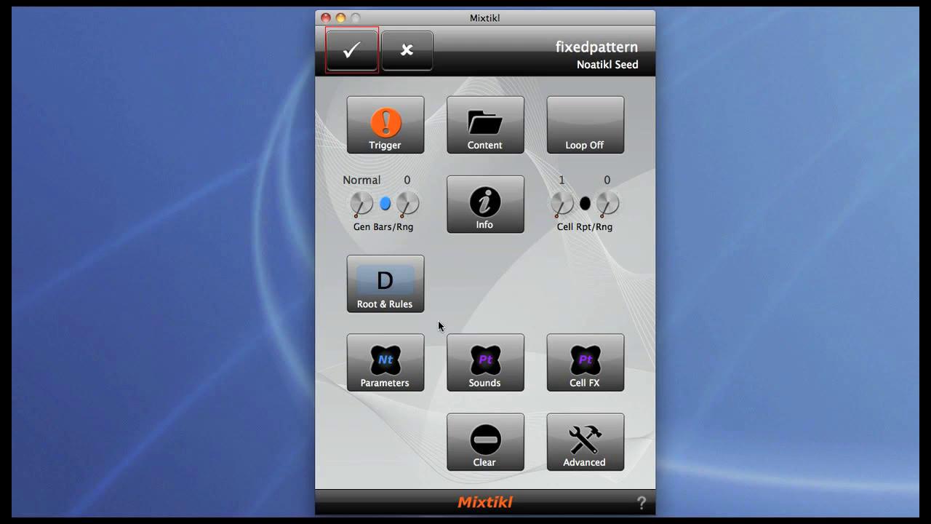
click(388, 294)
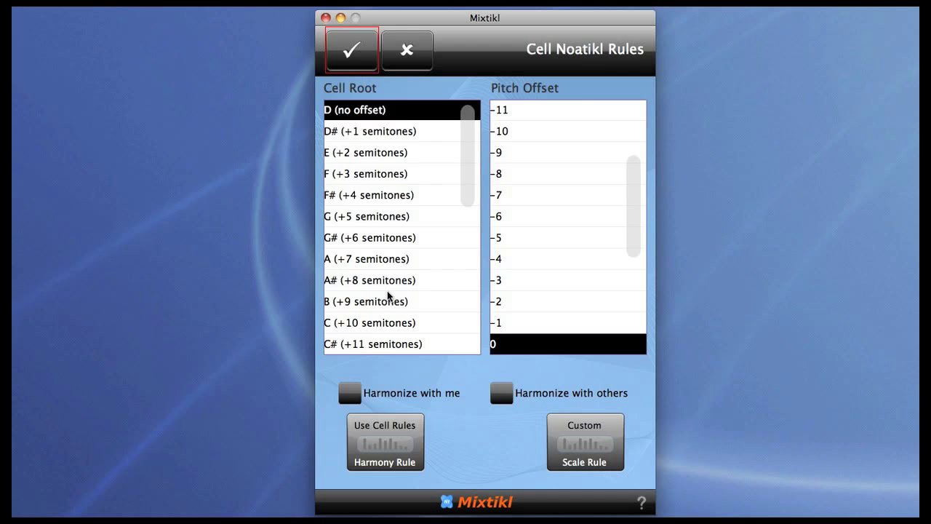
click(583, 447)
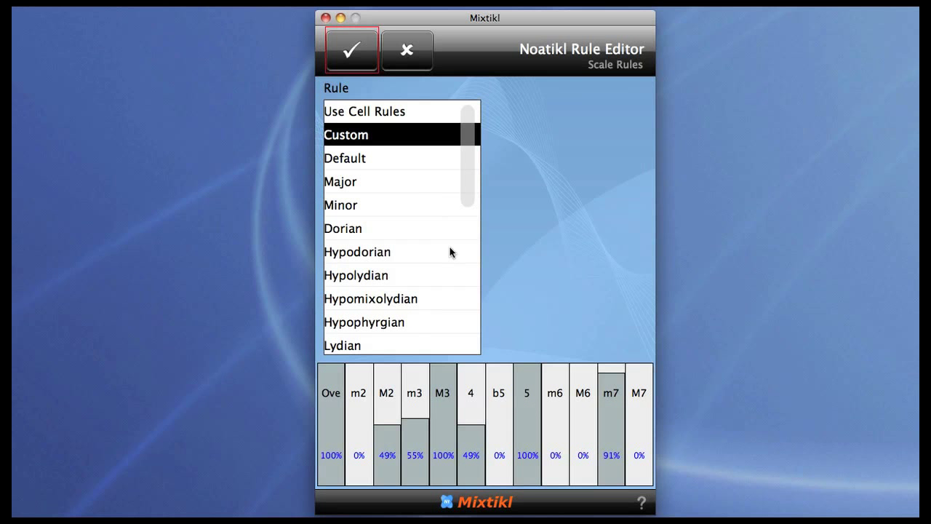
click(405, 208)
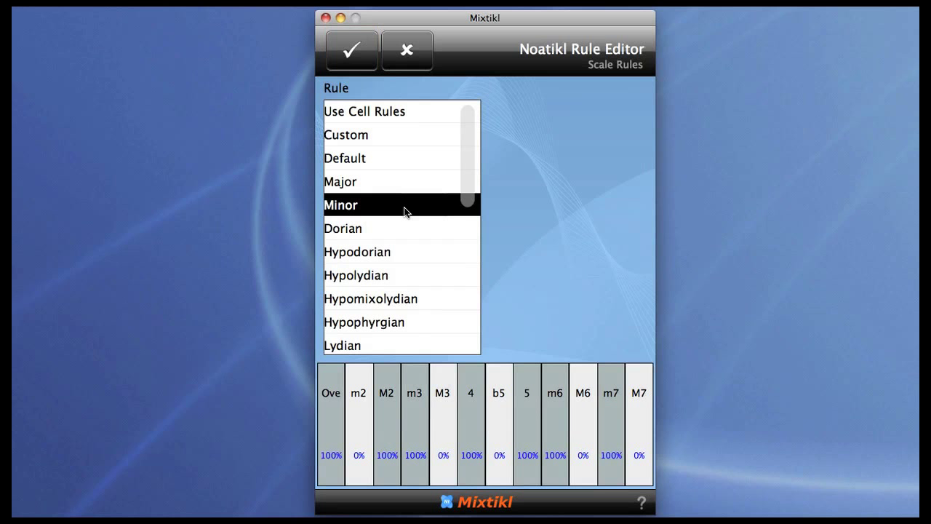
click(362, 56)
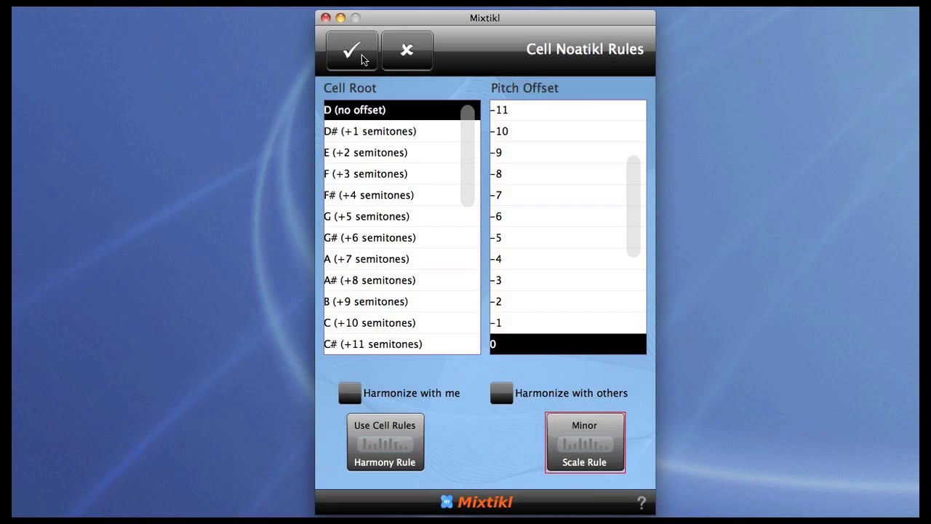
click(362, 56)
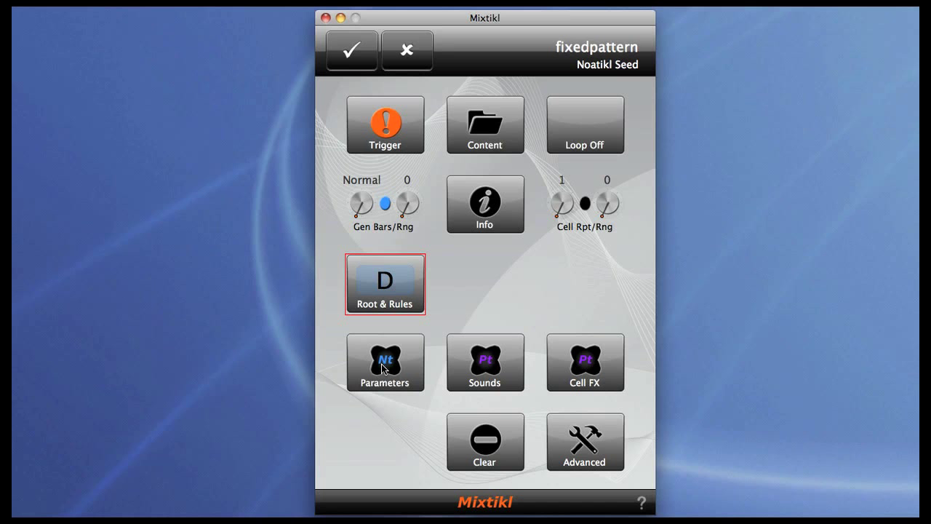
click(381, 364)
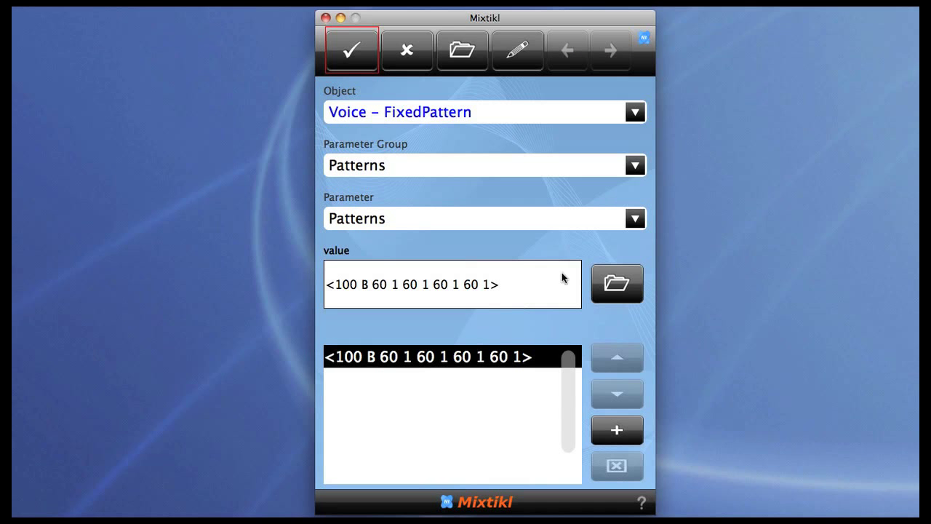
click(623, 428)
click(409, 287)
key(BackSpace)
key(BackSpace)
key(BackSpace)
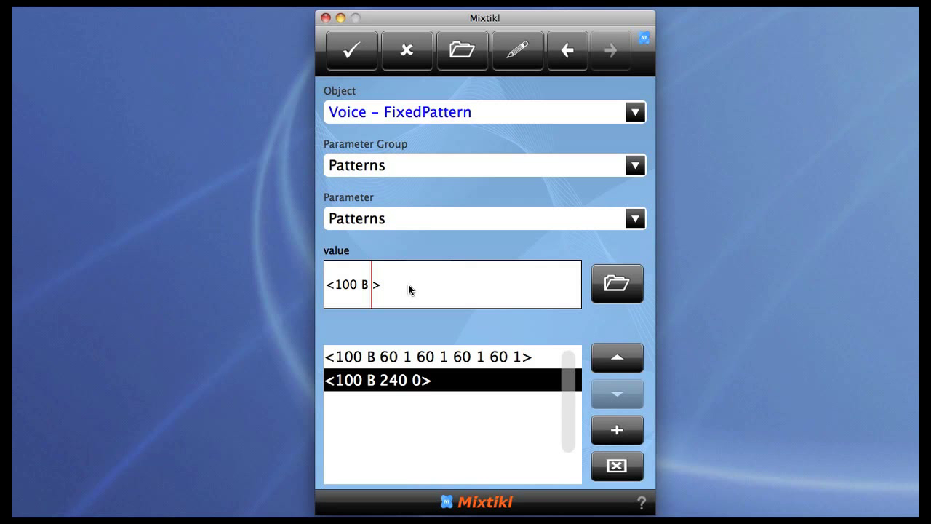
text(60 3 60)
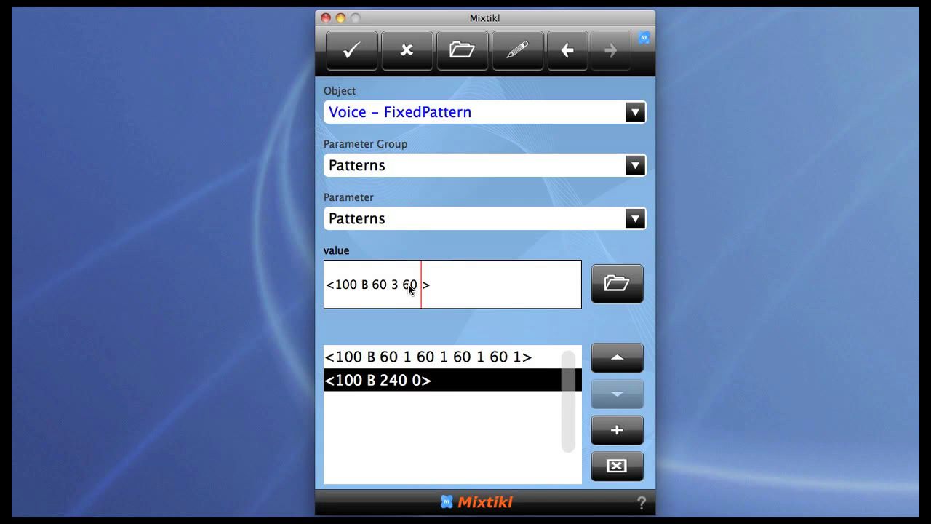
text( 3 60 3 60 3)
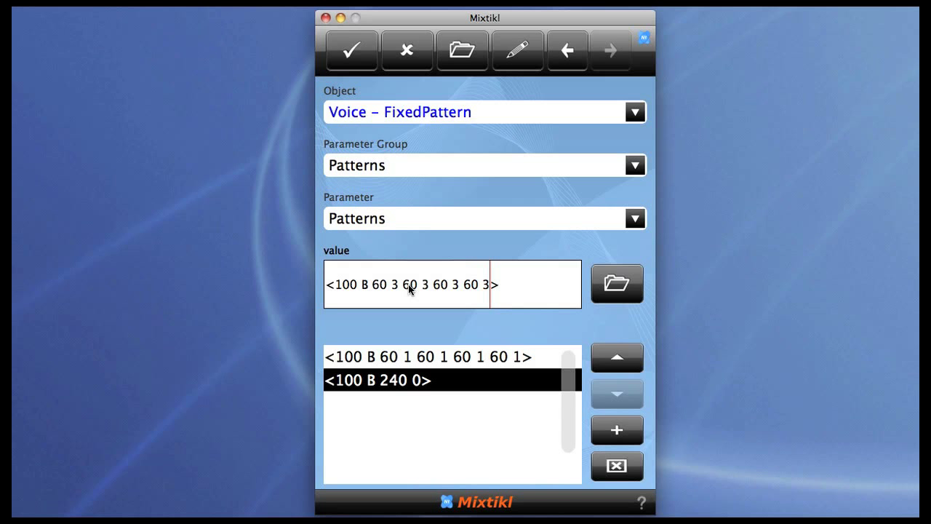
key(Up)
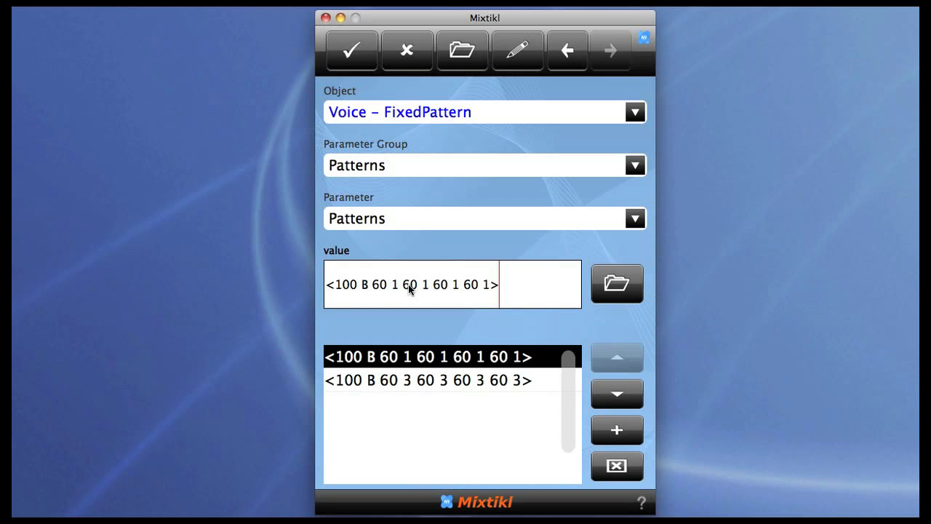
Add a second pattern '60 4 60 4 60 4'
click(611, 430)
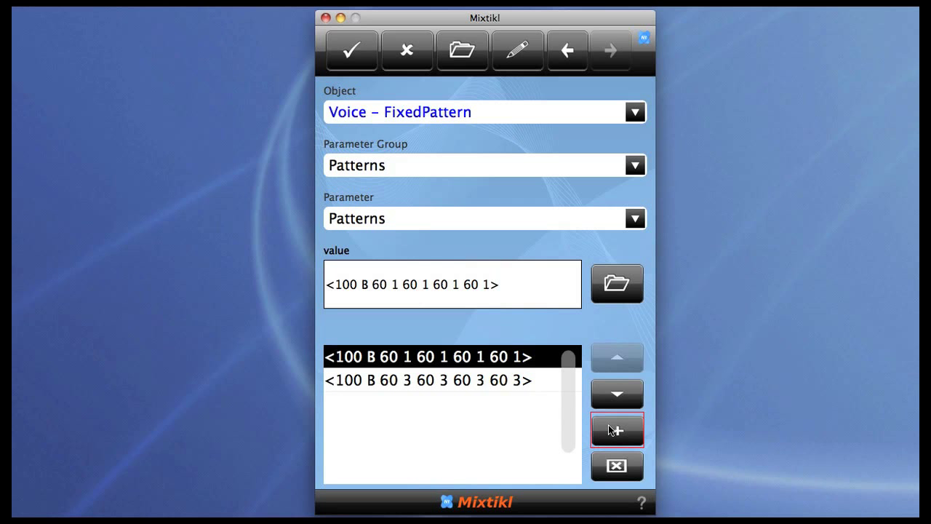
click(410, 286)
key(BackSpace)
key(BackSpace)
key(BackSpace)
text(60 )
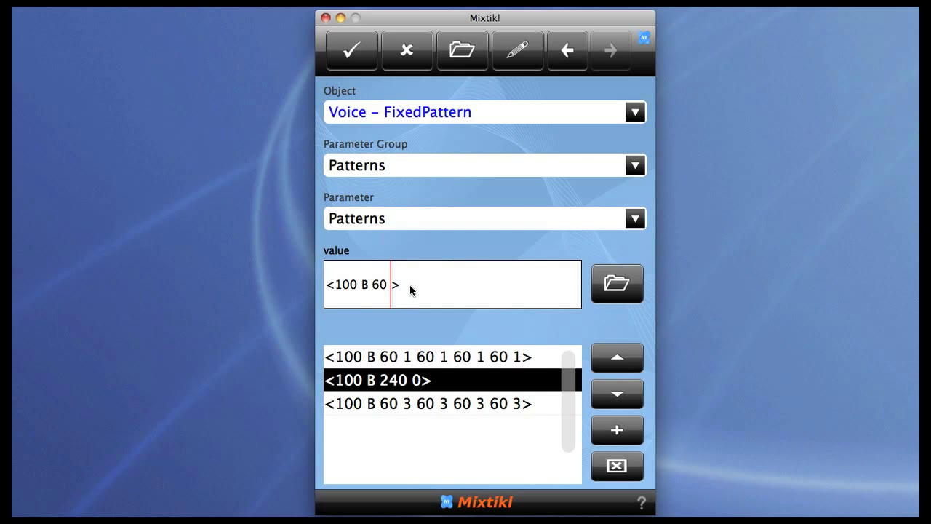
text(4 60 4 60 4 60 4)
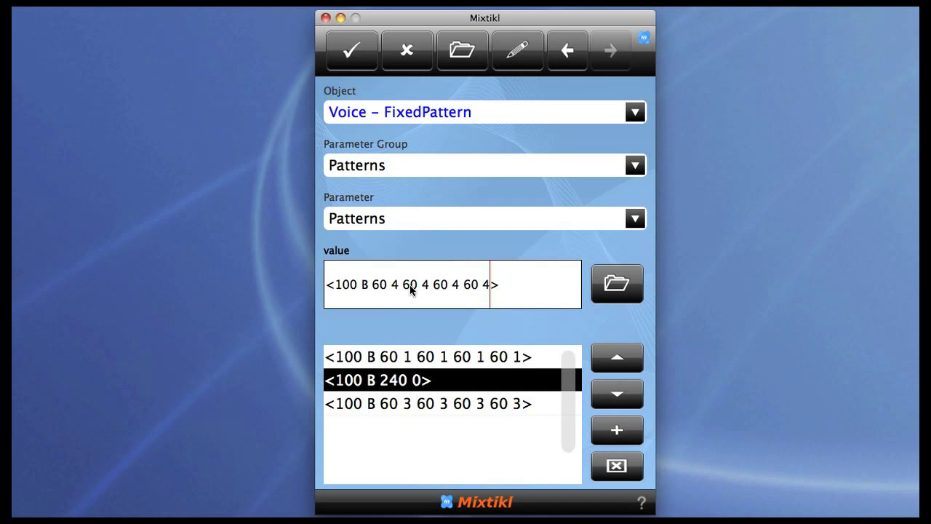
key(Up)
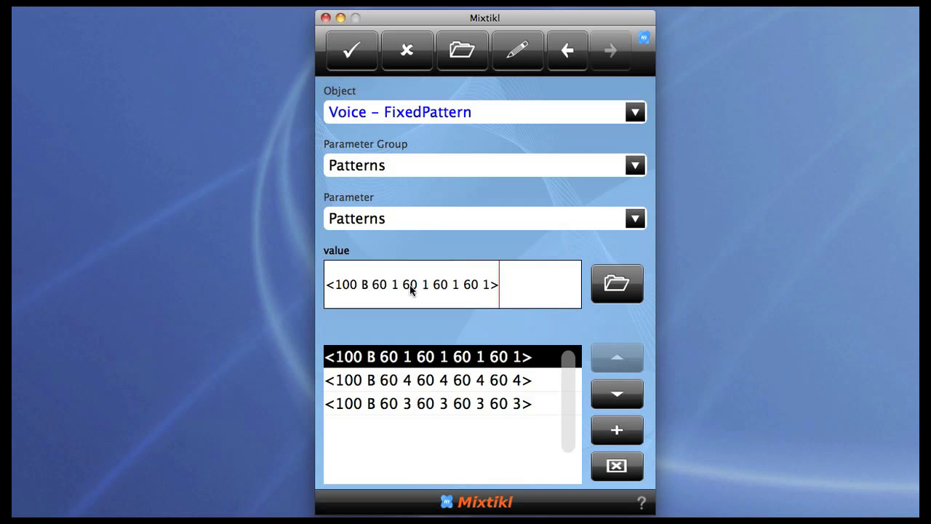
Add a third pattern of repeated '60 7' steps with its leading 100 changed to 20
click(612, 426)
click(409, 289)
key(BackSpace)
key(BackSpace)
text(60 )
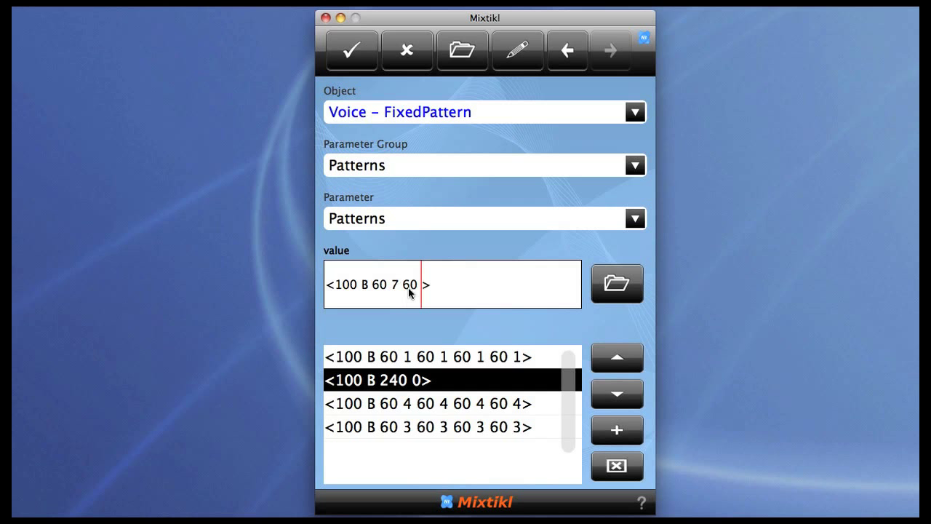
text(7)
key(BackSpace)
key(BackSpace)
text(7 60 7 60 7 60 7)
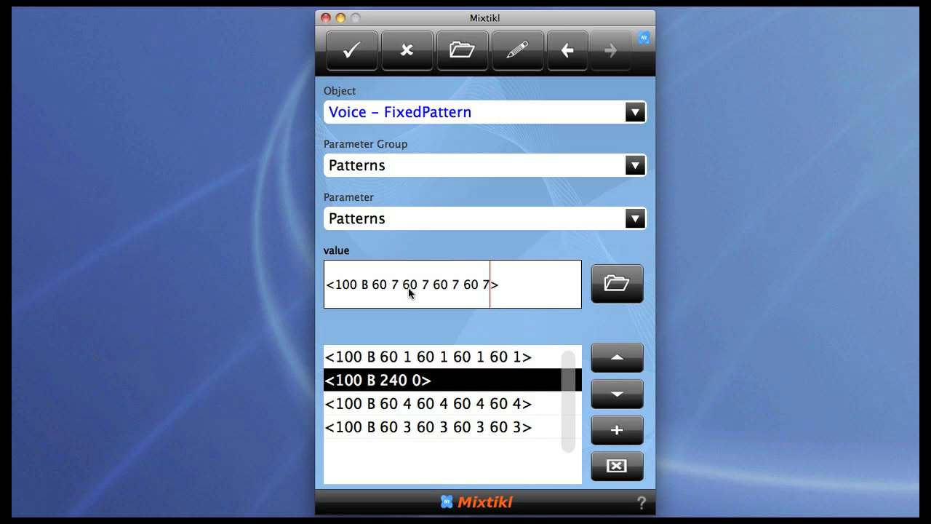
click(358, 290)
key(BackSpace)
key(BackSpace)
key(BackSpace)
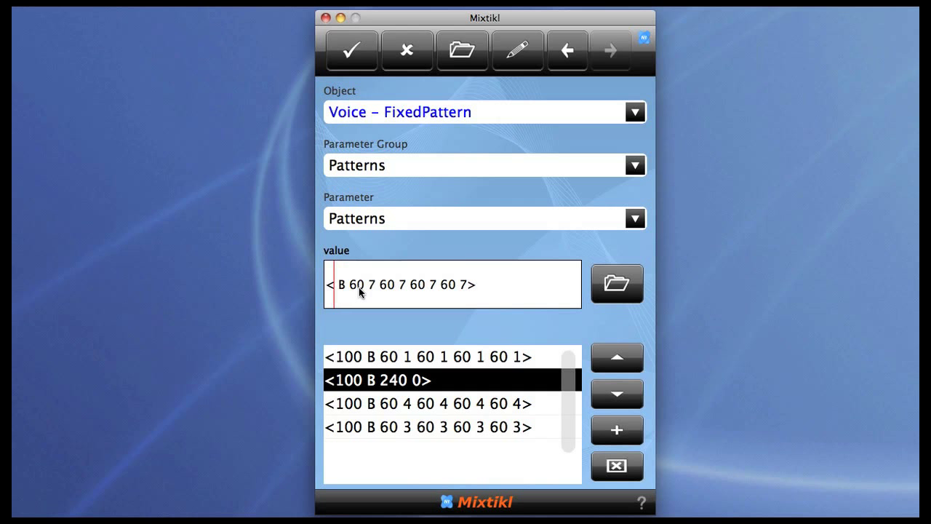
text(20)
key(Up)
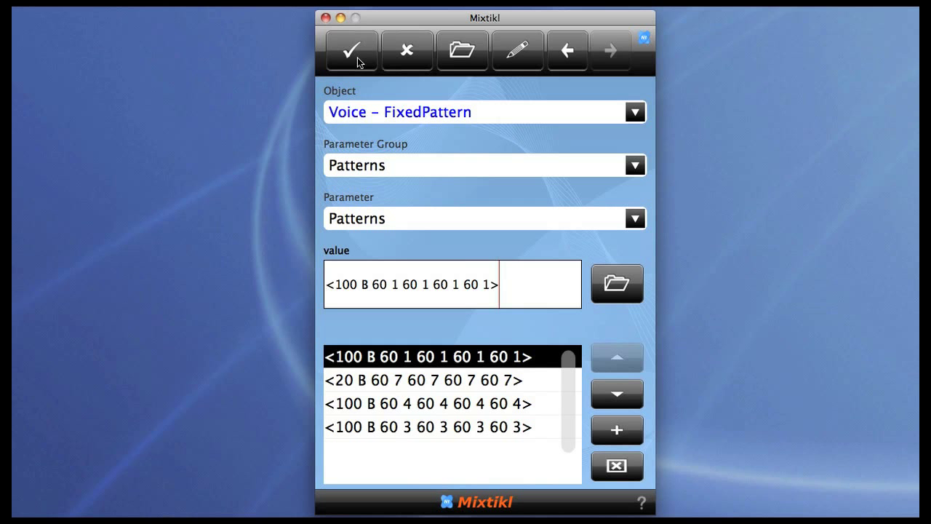
In the Articulation group, lower Articulation Minimum below 100 and set Articulation Range to 31
click(635, 166)
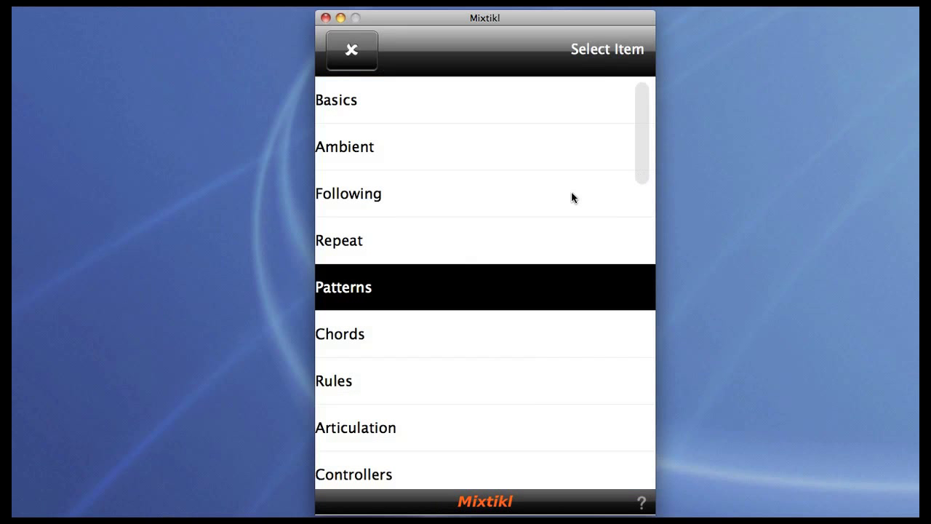
click(410, 438)
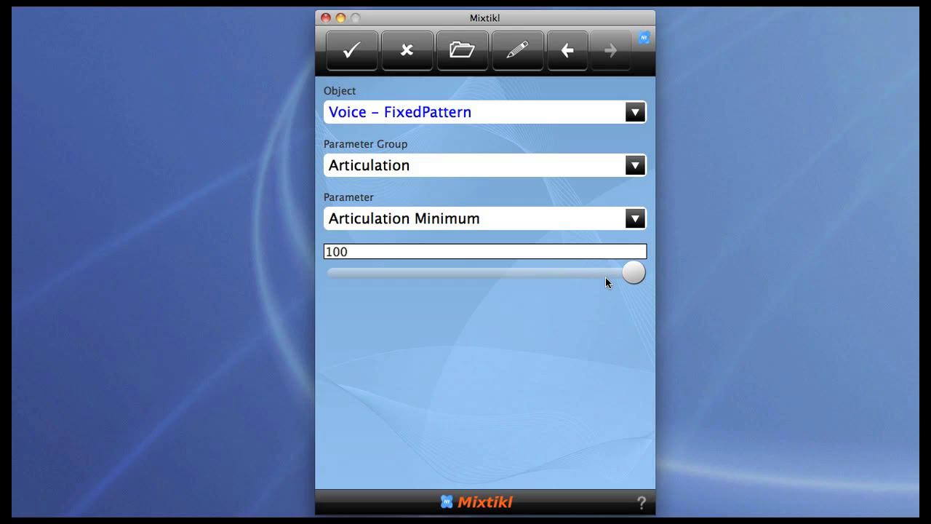
drag(638, 275, 494, 275)
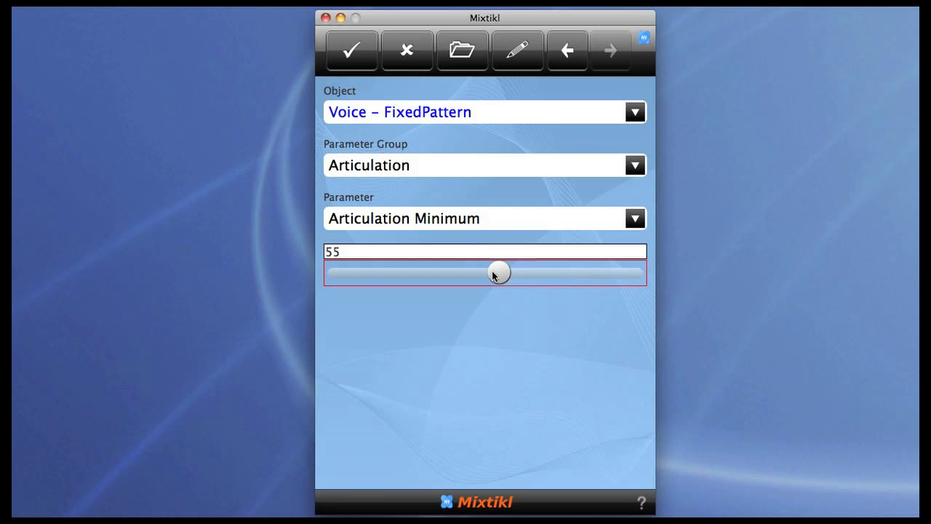
click(637, 219)
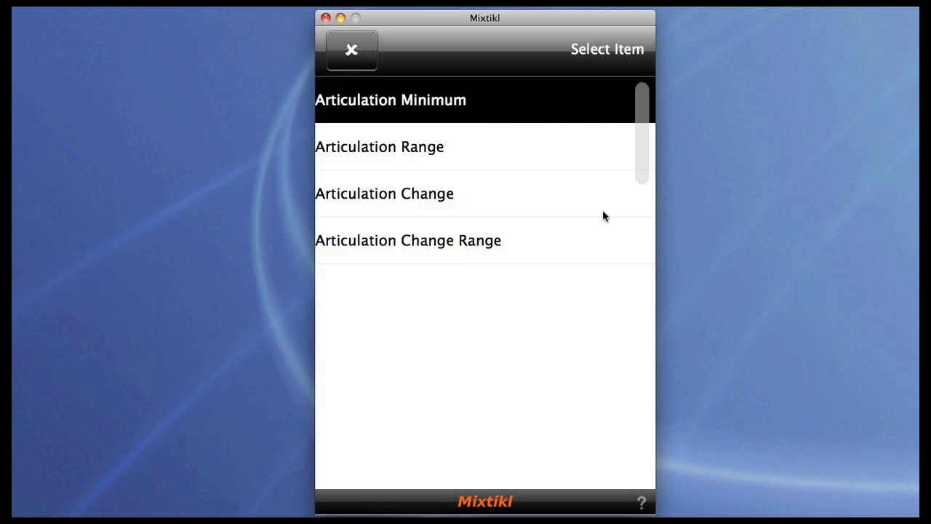
click(535, 165)
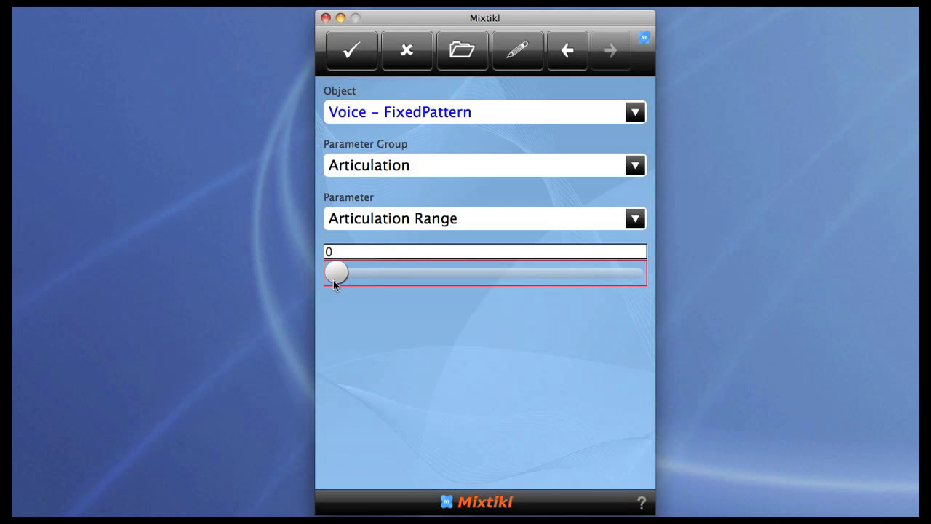
drag(334, 280, 432, 277)
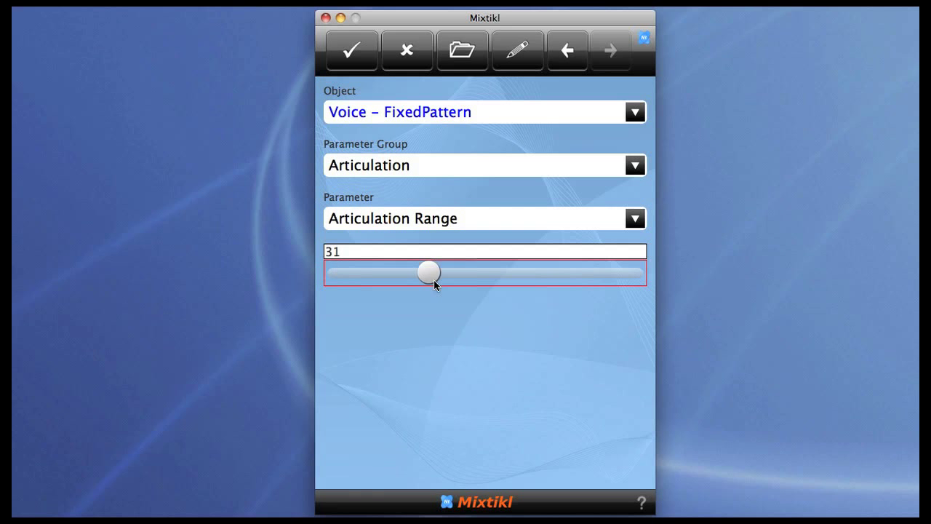
Raise Articulation Change to about 10 and Articulation Change Range to 23
click(635, 221)
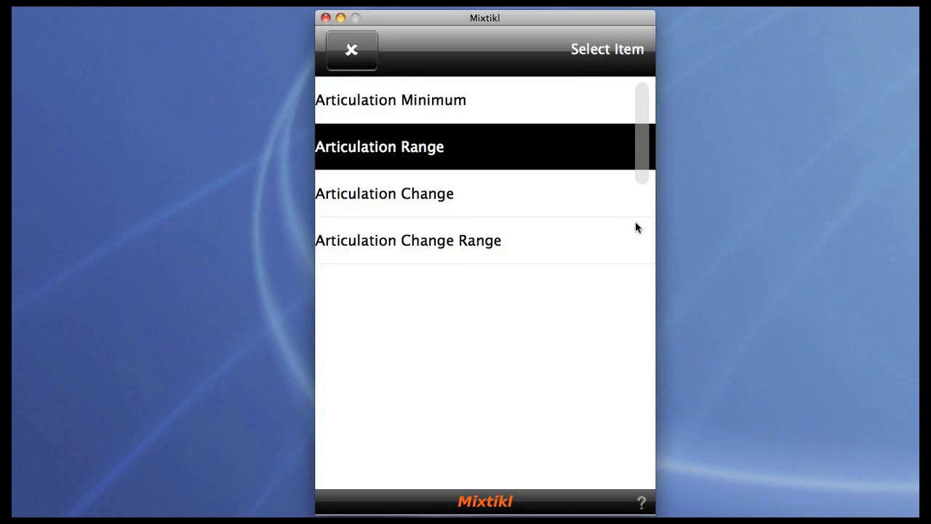
click(517, 203)
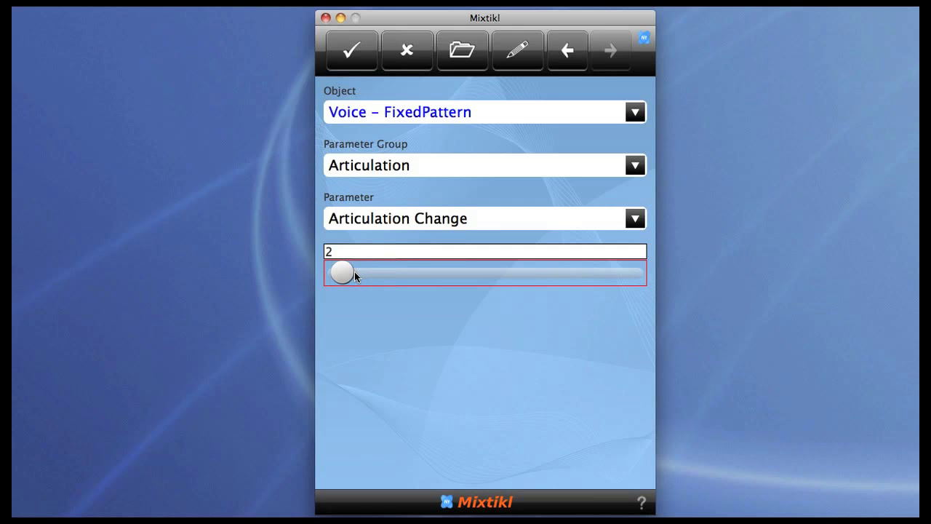
drag(354, 271, 373, 272)
click(622, 225)
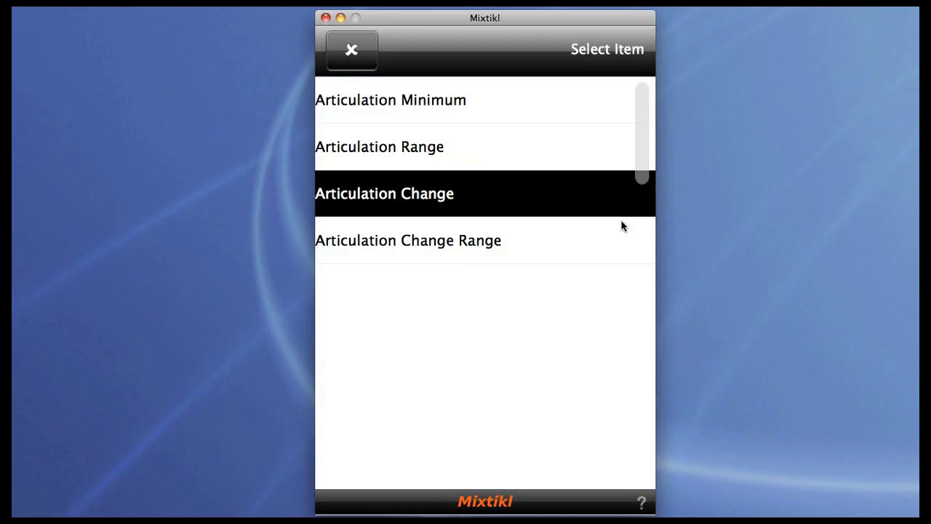
click(622, 225)
drag(322, 276, 412, 278)
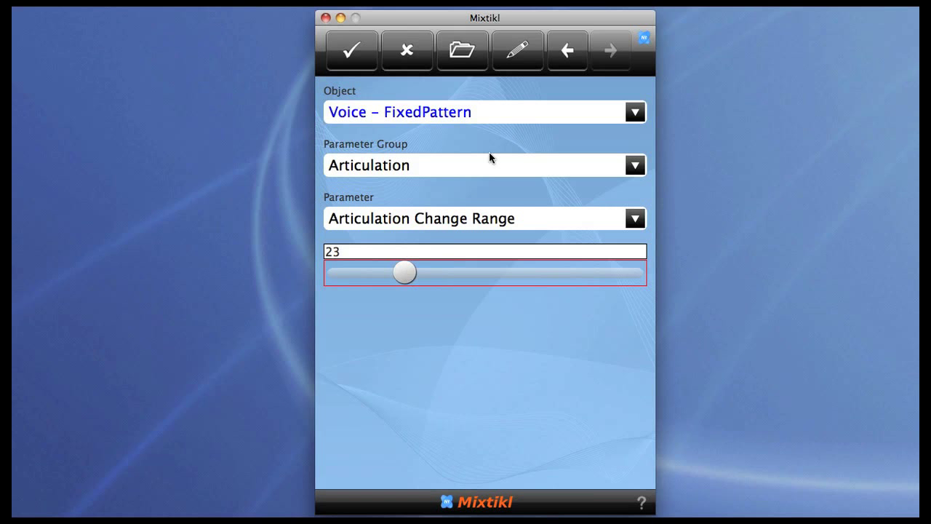
In the Chords group, set Chord Strategy to Semitone Shift and Chord Shift/Interval to 12
click(632, 173)
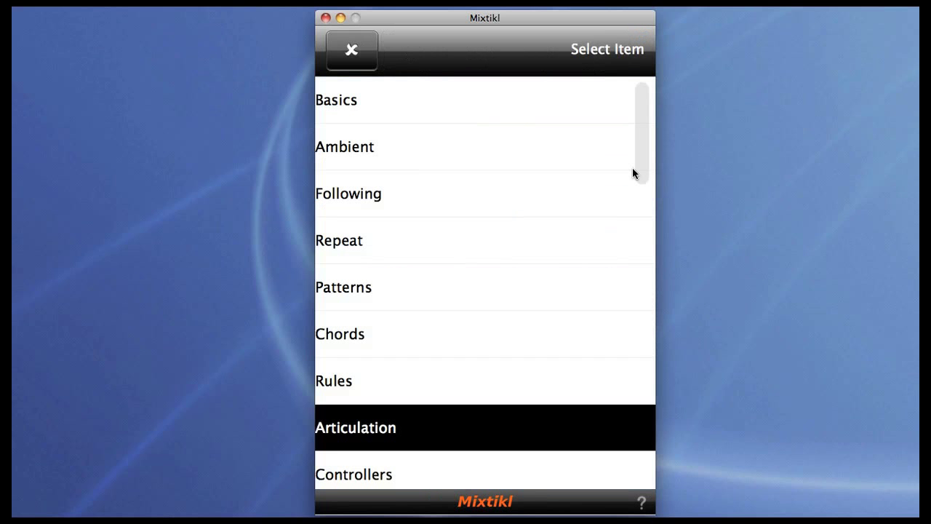
click(428, 333)
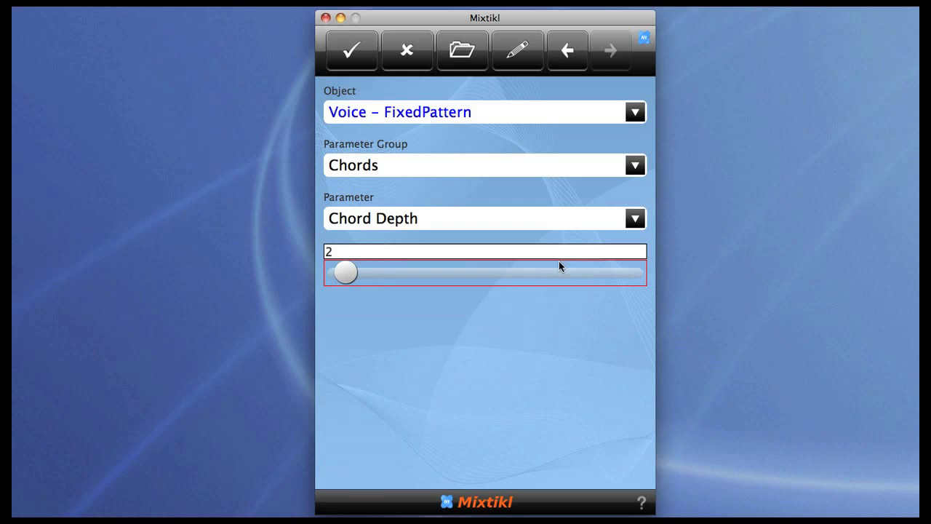
click(629, 227)
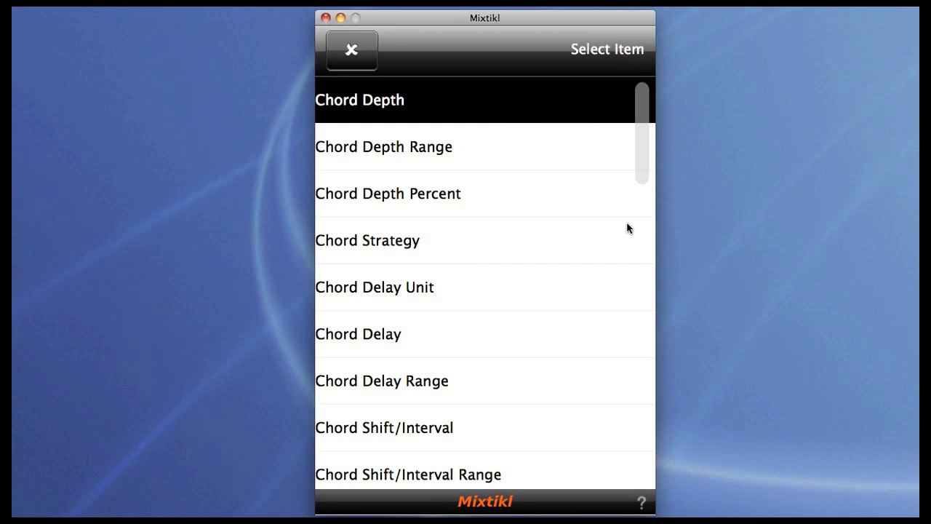
click(538, 234)
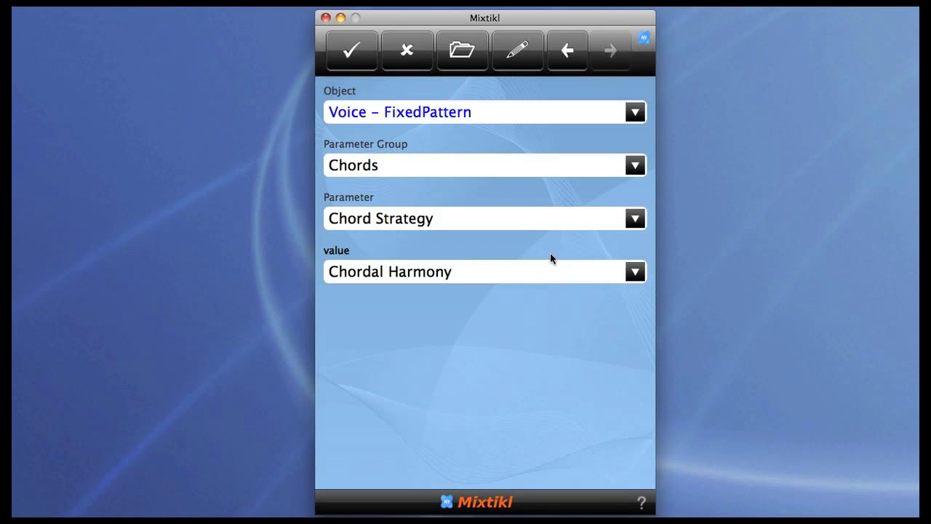
click(638, 279)
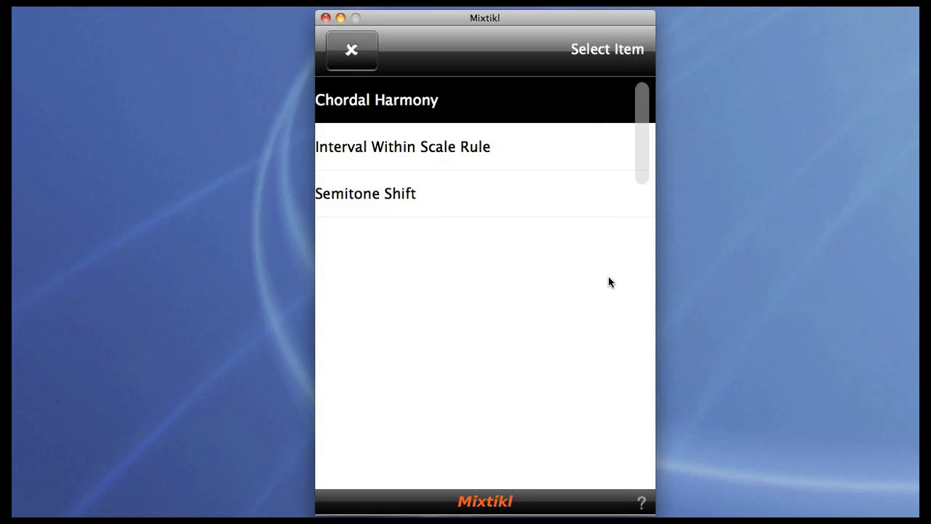
click(474, 196)
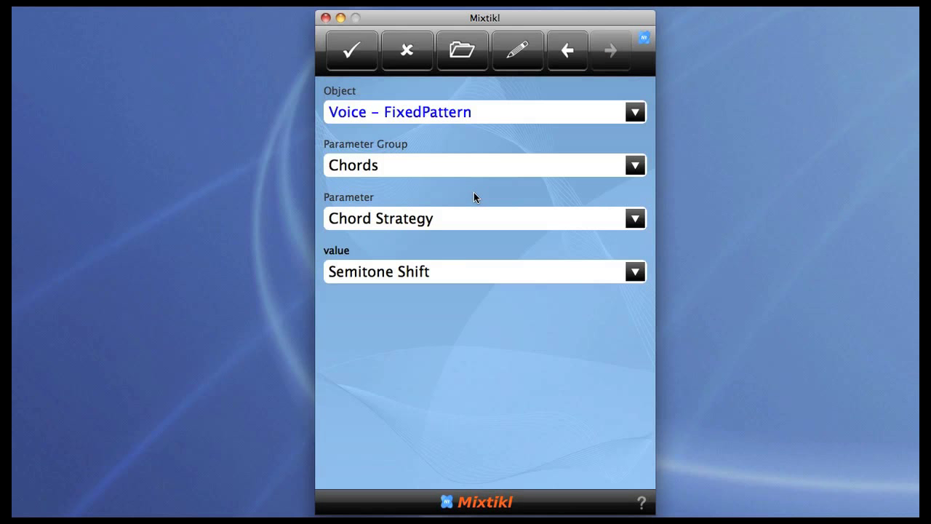
click(632, 219)
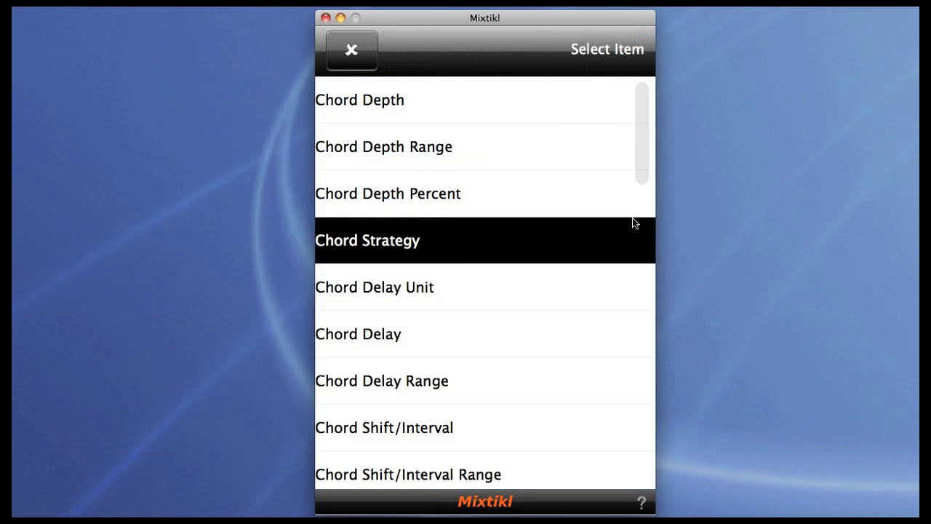
click(516, 425)
drag(484, 273, 514, 278)
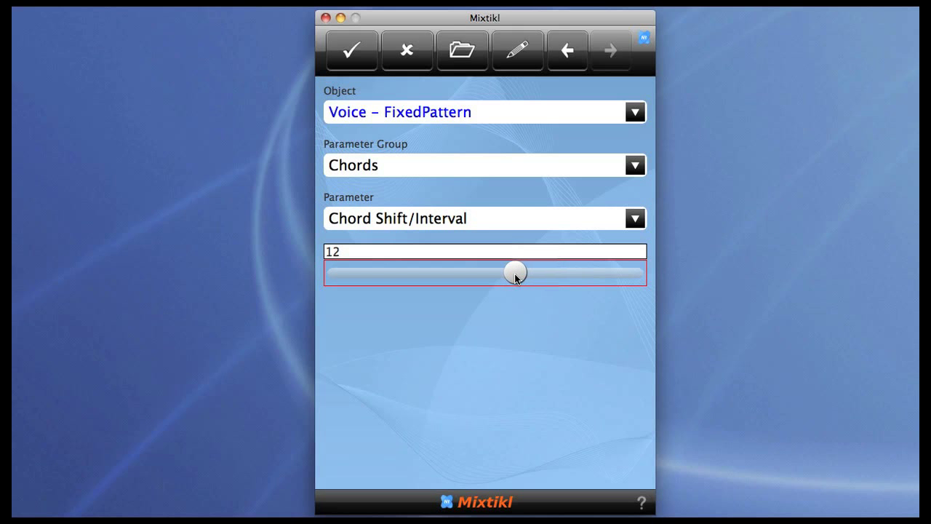
Set the Chord Delay Unit to Quantized Beats
click(628, 221)
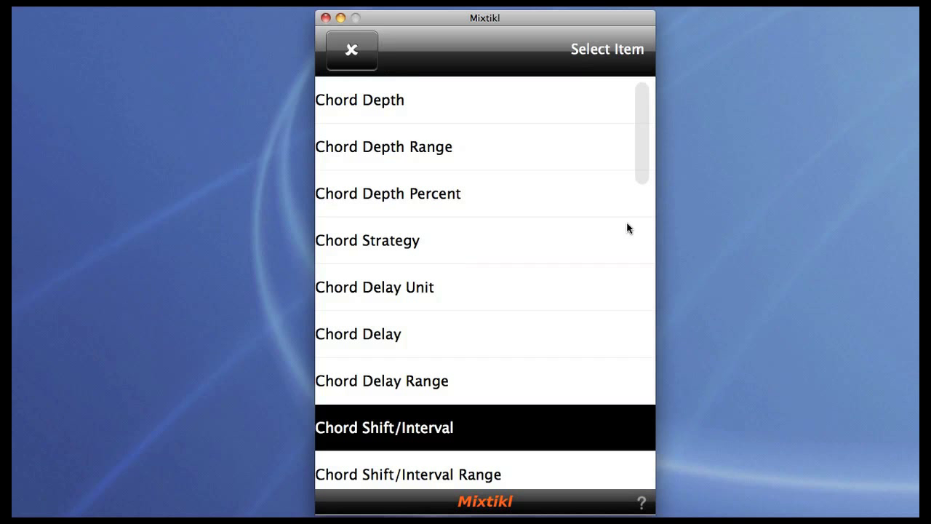
click(497, 287)
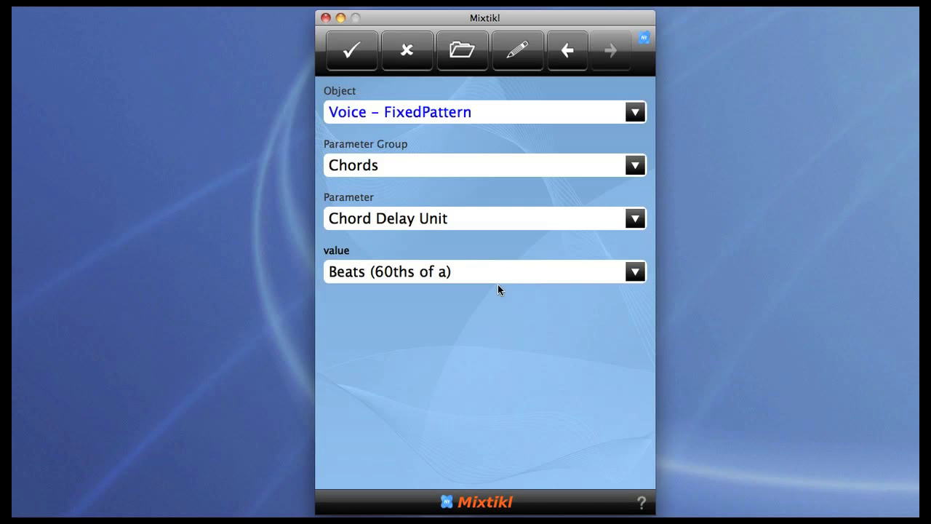
click(630, 272)
click(503, 156)
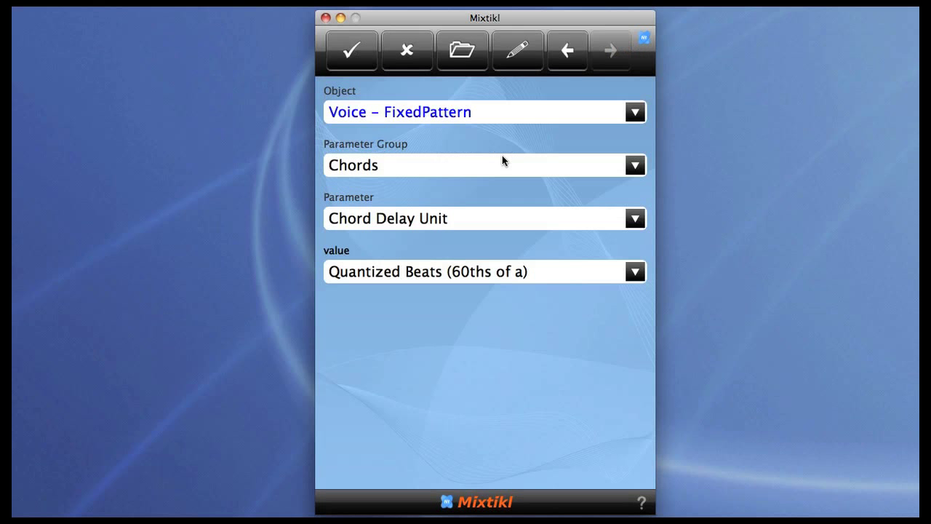
click(635, 219)
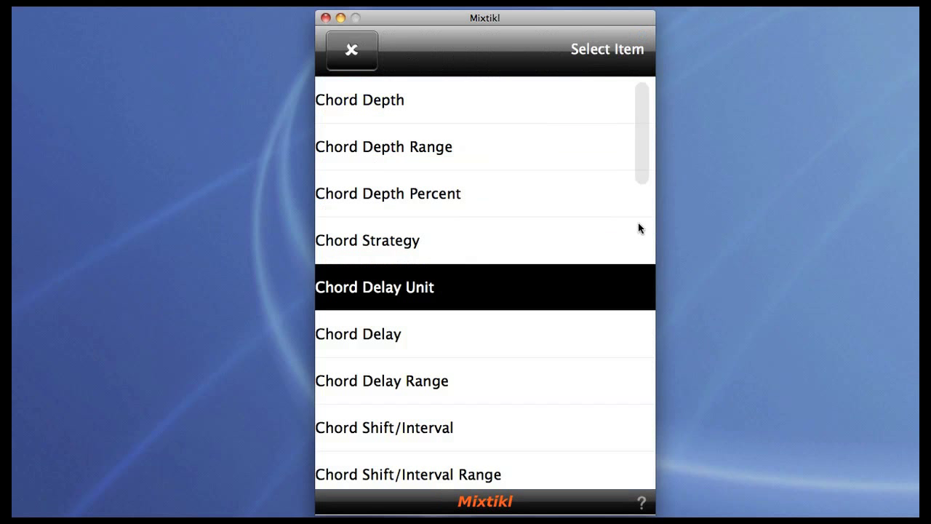
click(560, 313)
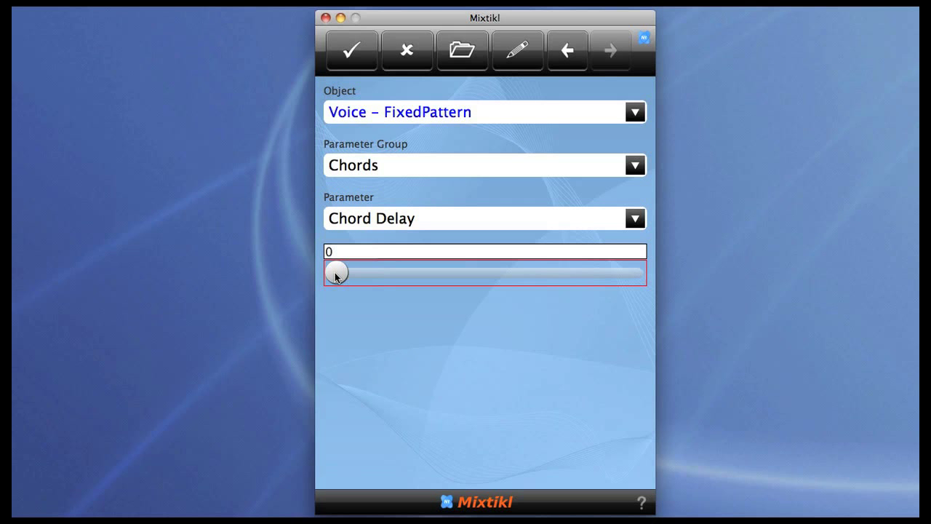
Enter exactly 30 as the Chord Delay, accept it, and return to the cell overview
drag(335, 277, 348, 276)
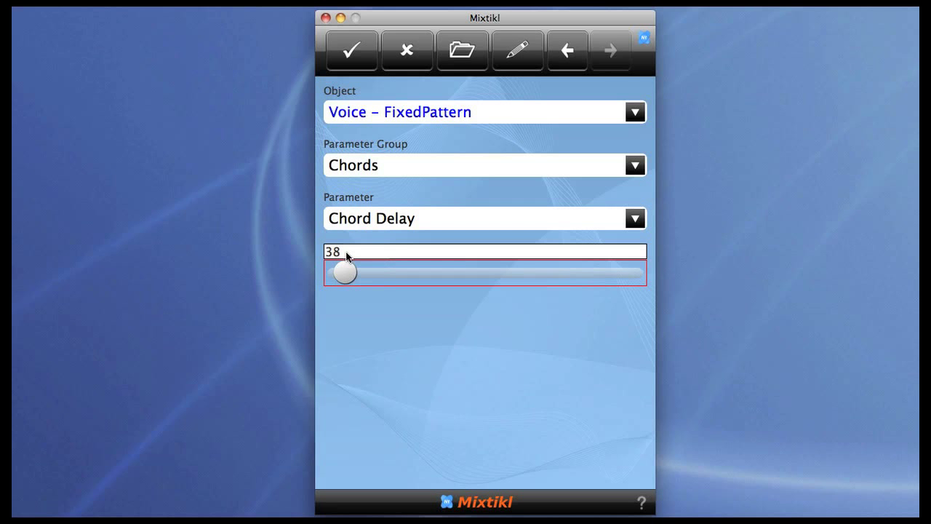
click(346, 253)
key(BackSpace)
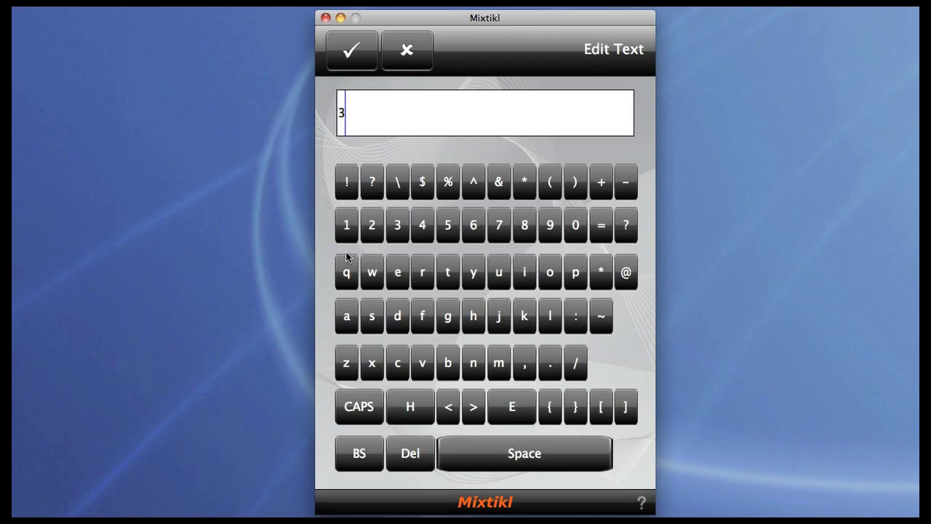
text(0)
click(352, 49)
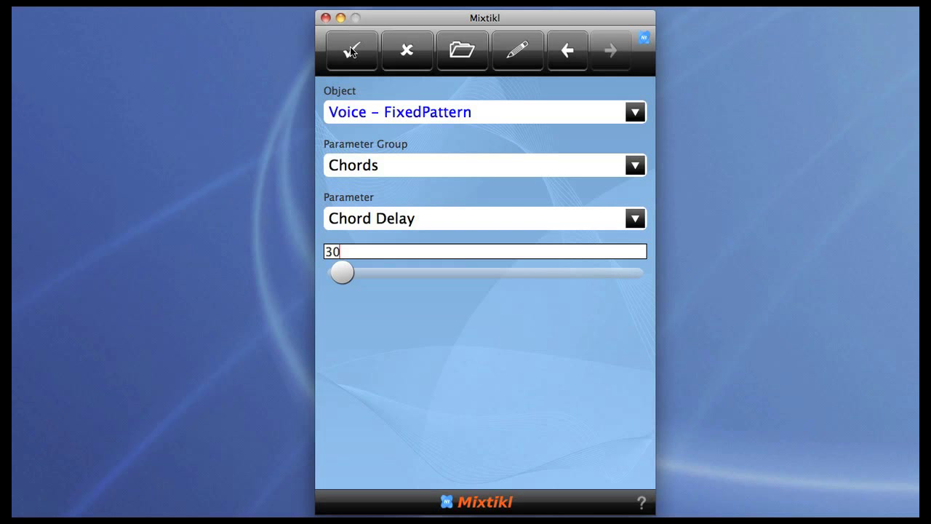
click(352, 49)
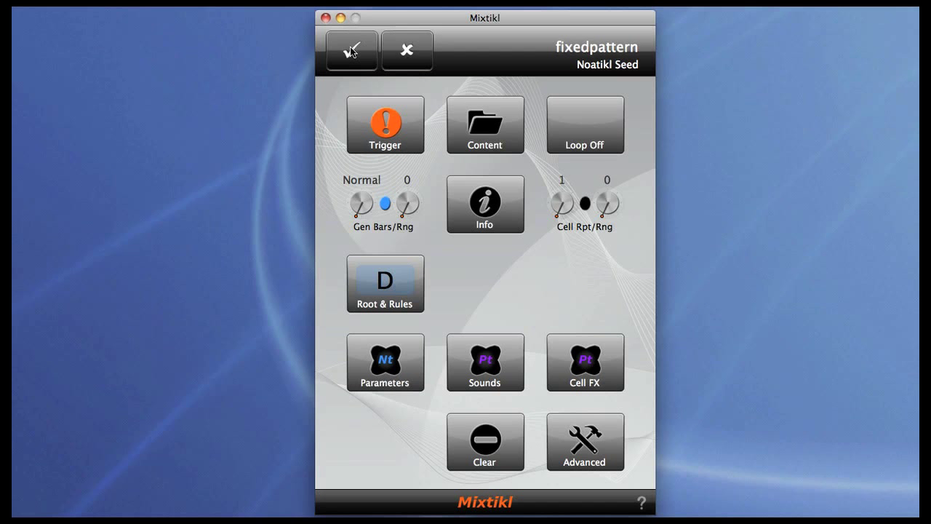
Return to the mix grid and stop playback
click(351, 50)
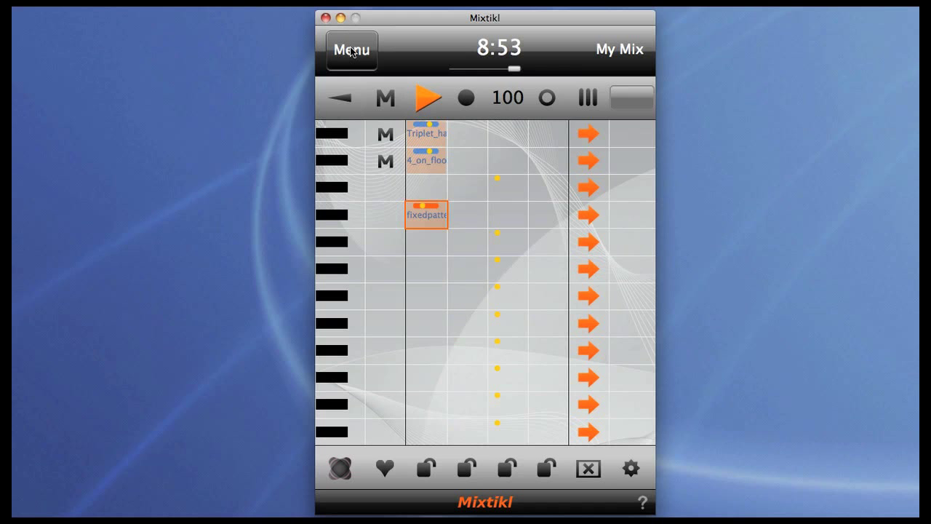
click(430, 96)
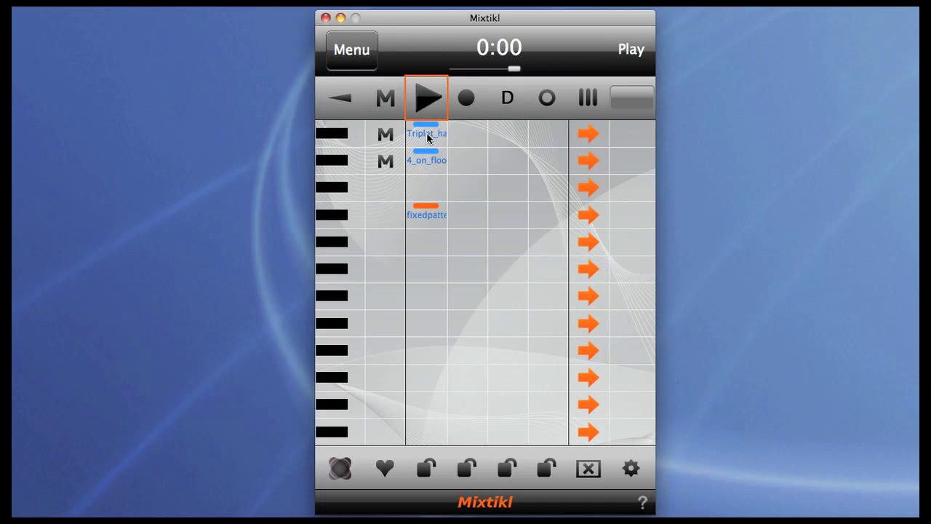
click(428, 132)
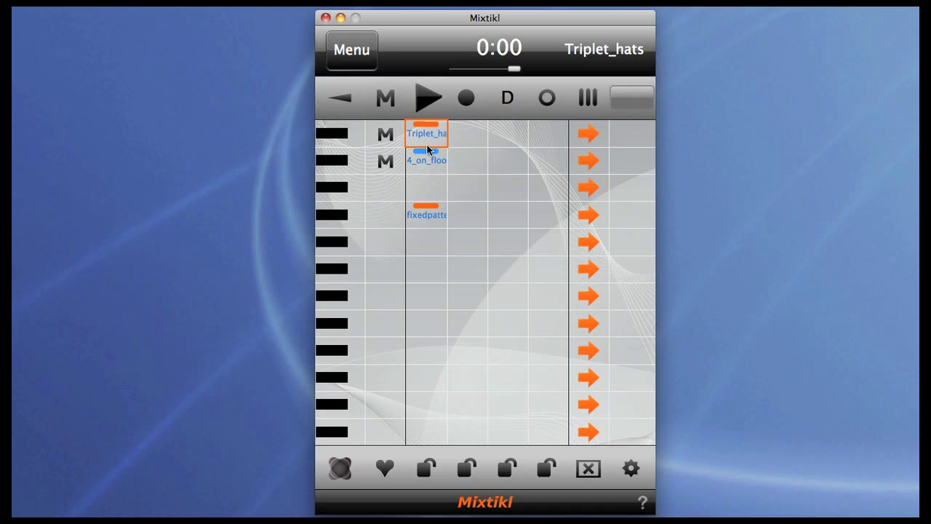
click(427, 160)
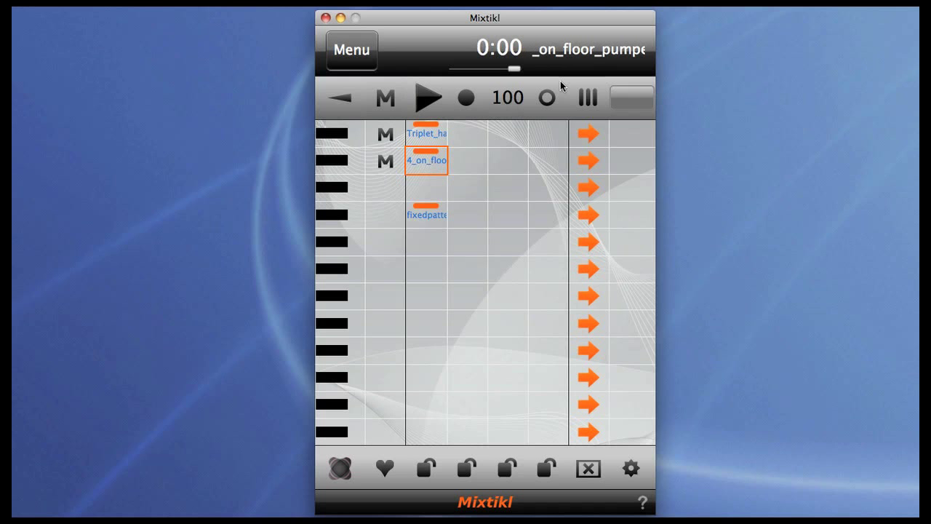
Change the mix tempo from 100 to 120 BPM and confirm
click(517, 95)
scroll(415, 155, down, 6)
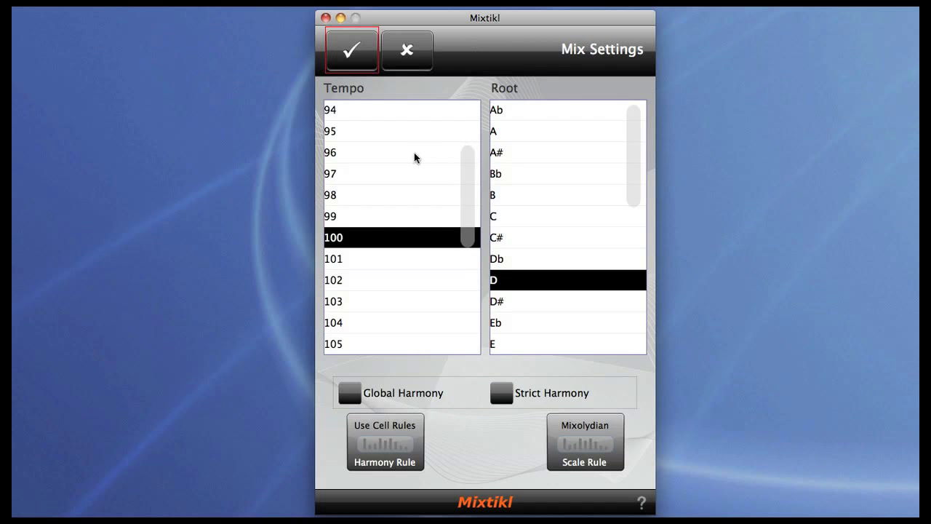
scroll(415, 156, down, 3)
click(359, 266)
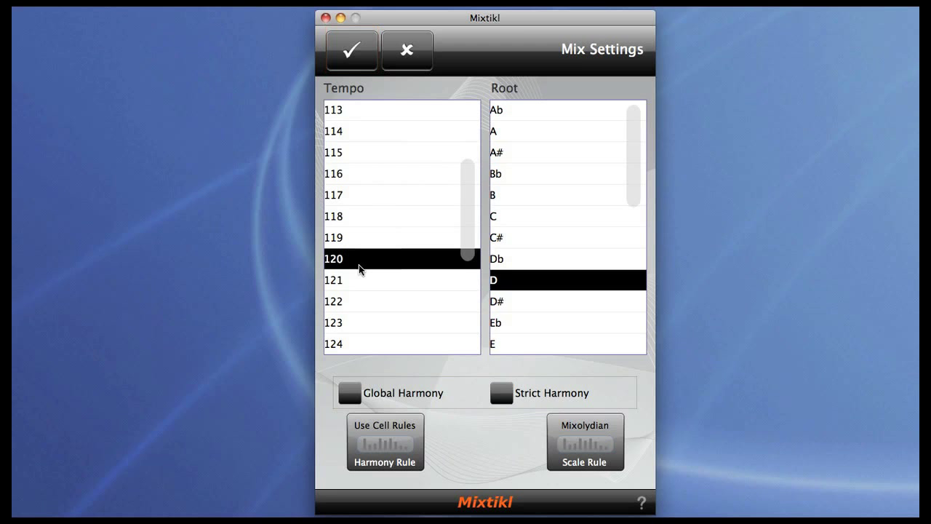
click(358, 54)
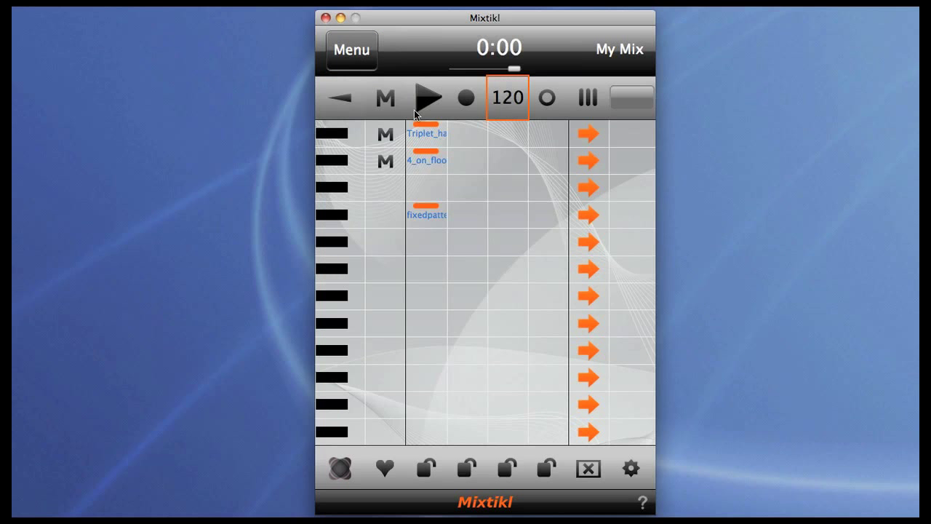
Unmute the 4_on_floor track and play the full 120 BPM mix with the bass cell
click(387, 138)
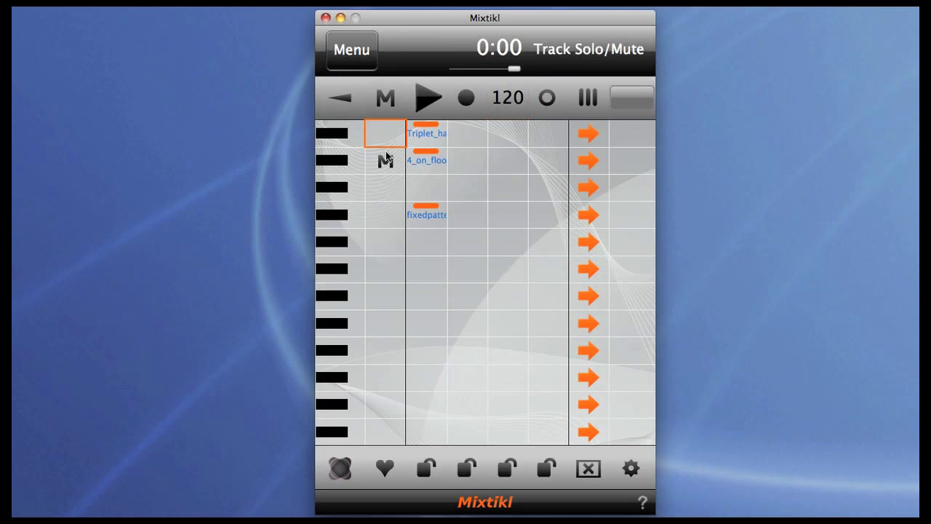
click(426, 98)
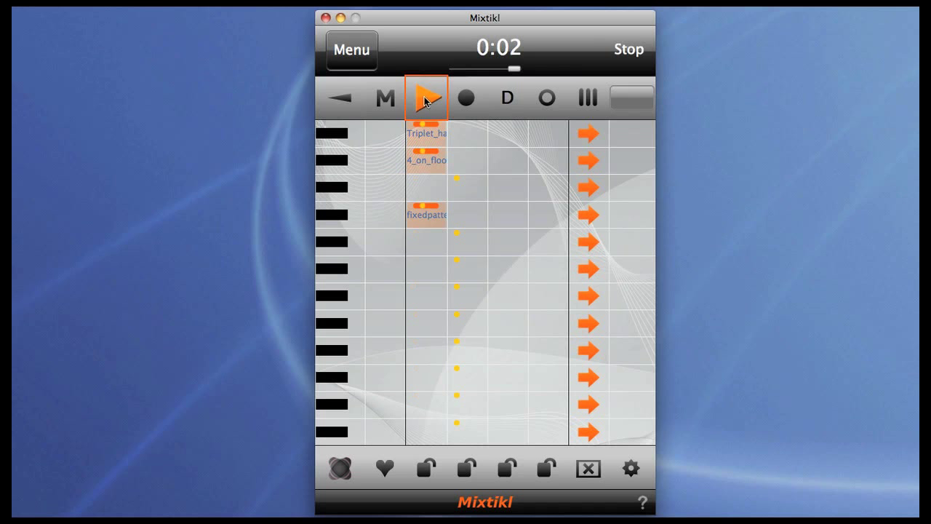